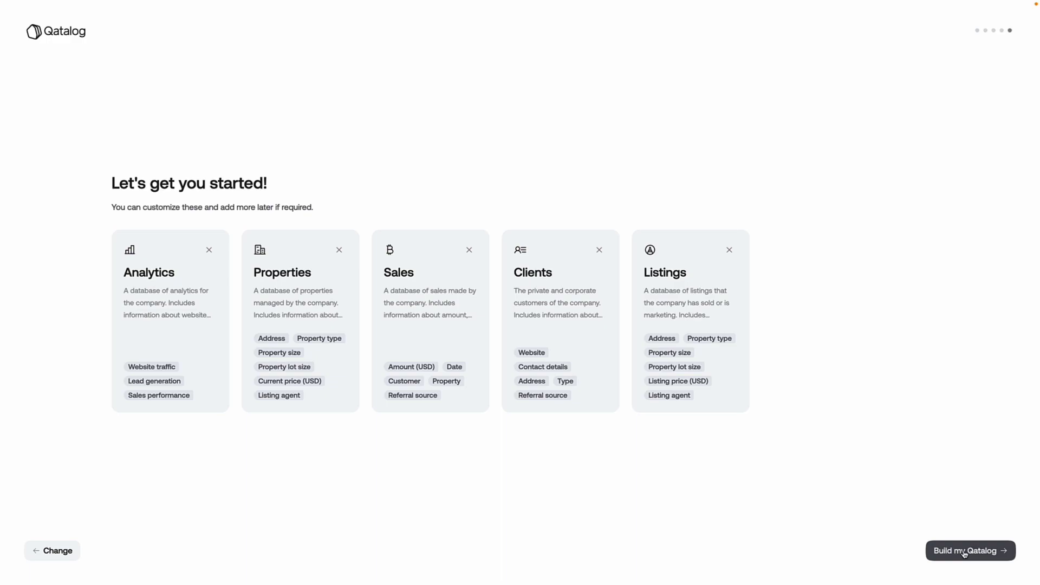
# - Build the workspace from the suggested modules and dismiss the navigation tip
pyautogui.click(965, 551)
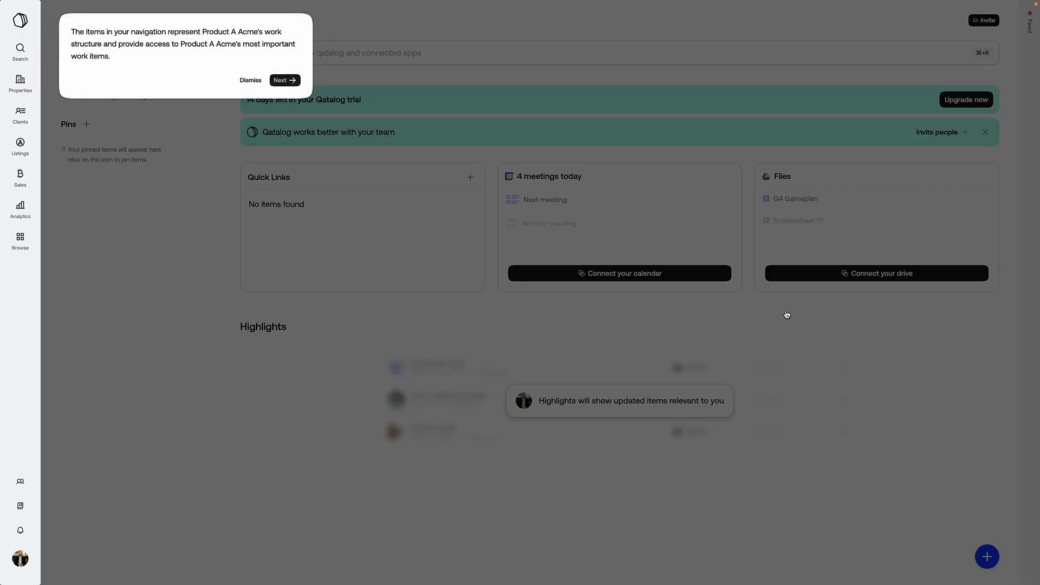
pyautogui.click(250, 81)
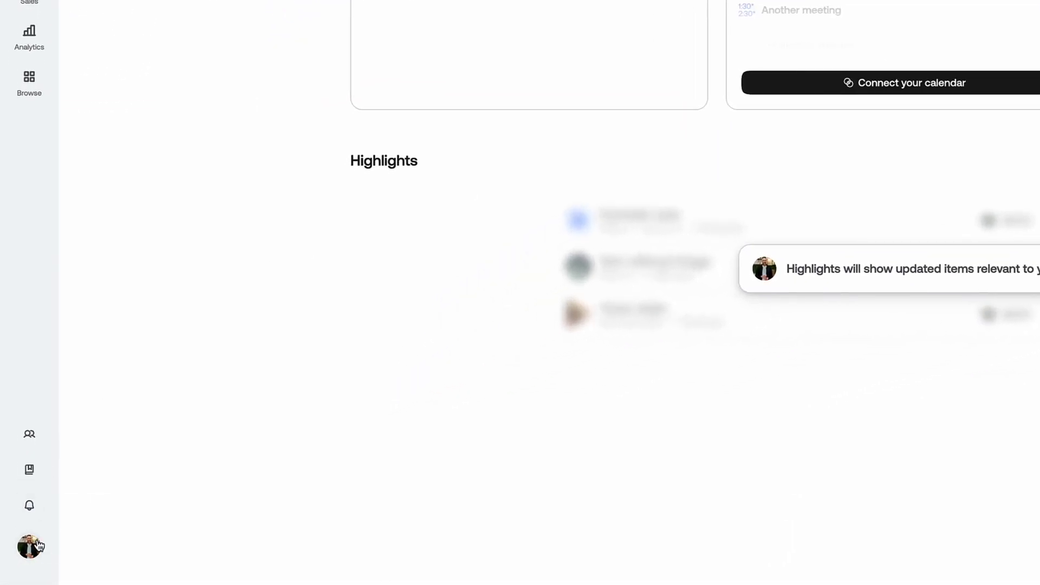
pyautogui.click(38, 545)
pyautogui.click(66, 439)
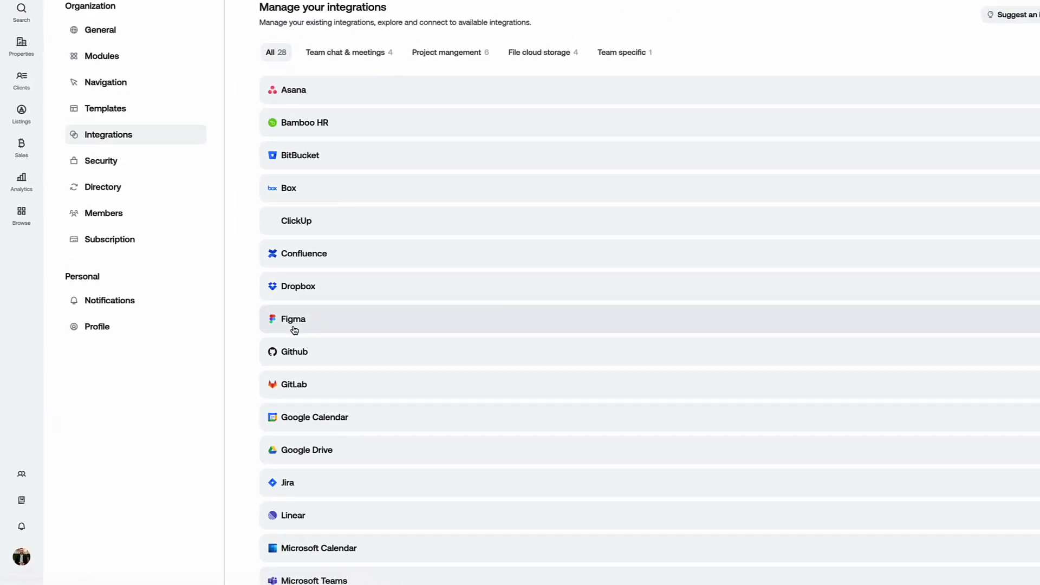
pyautogui.scroll(-3, 379, 222)
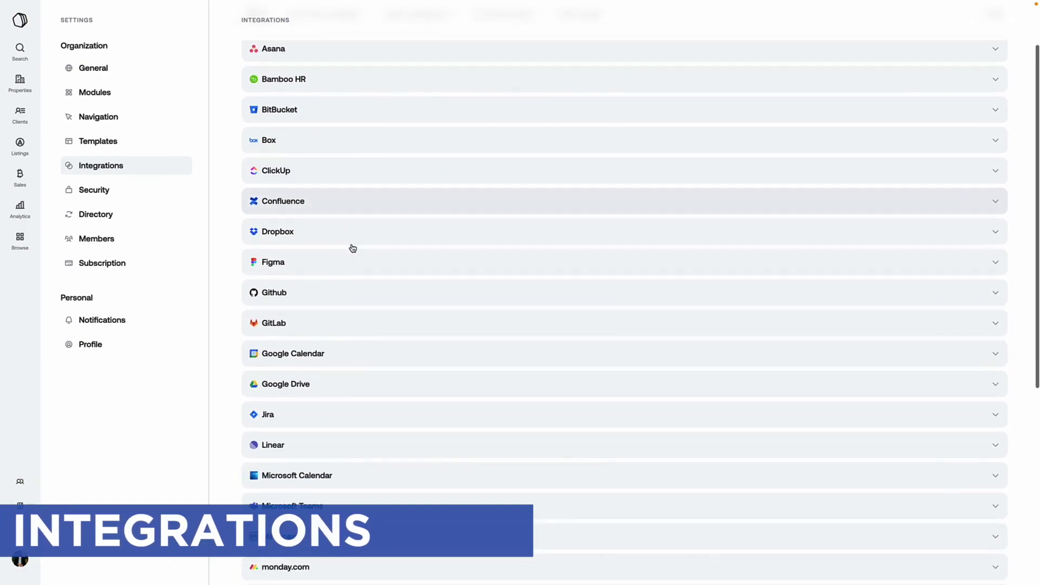
pyautogui.scroll(2, 352, 246)
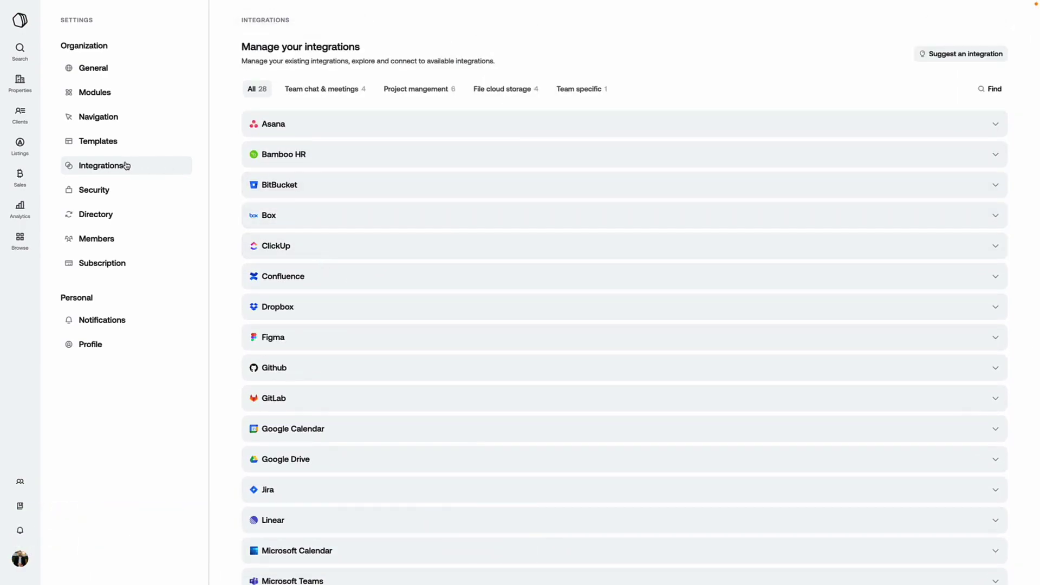
pyautogui.click(16, 50)
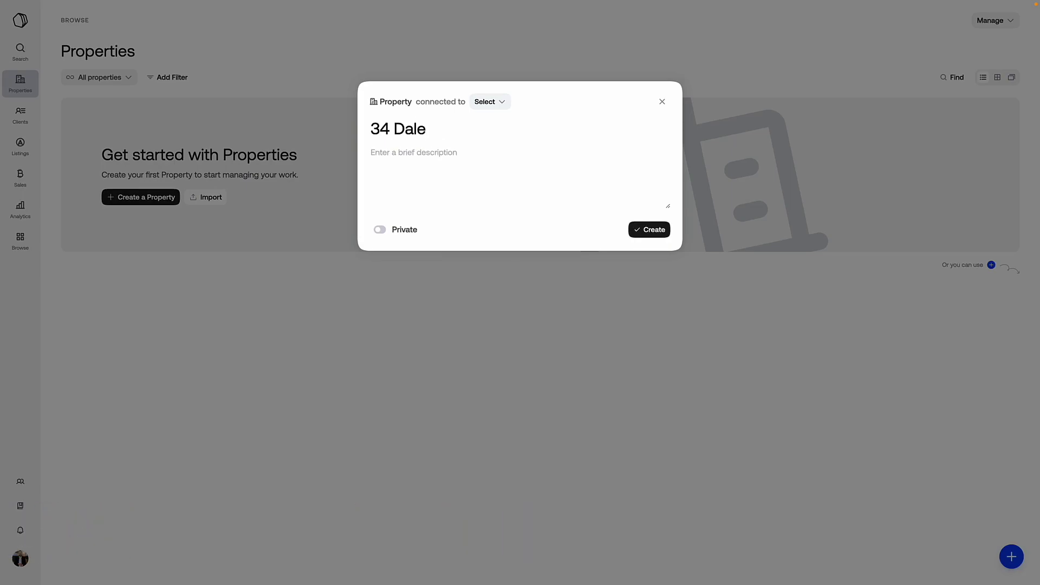
pyautogui.write('pew Road')
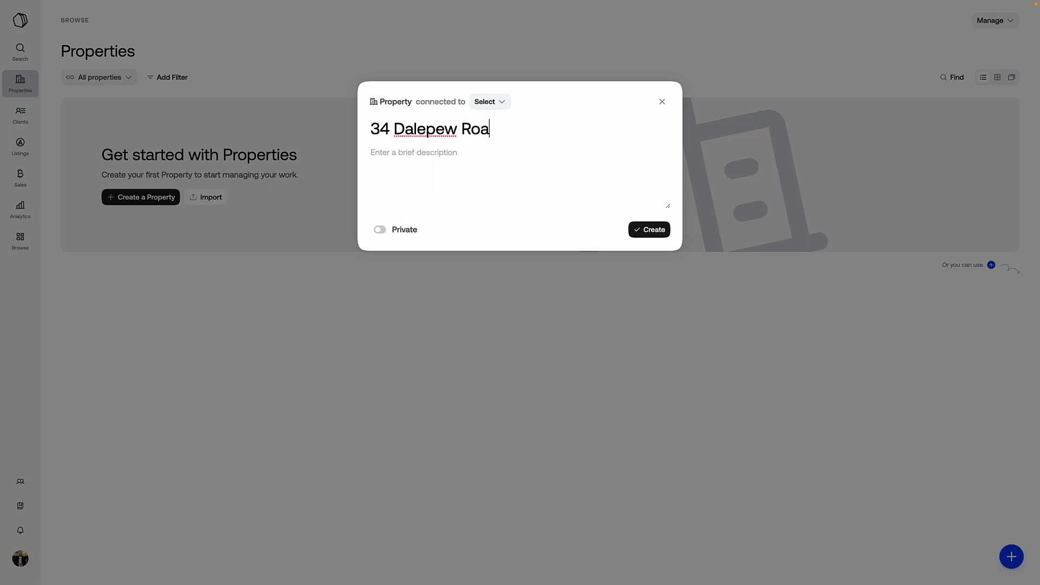
pyautogui.click(490, 102)
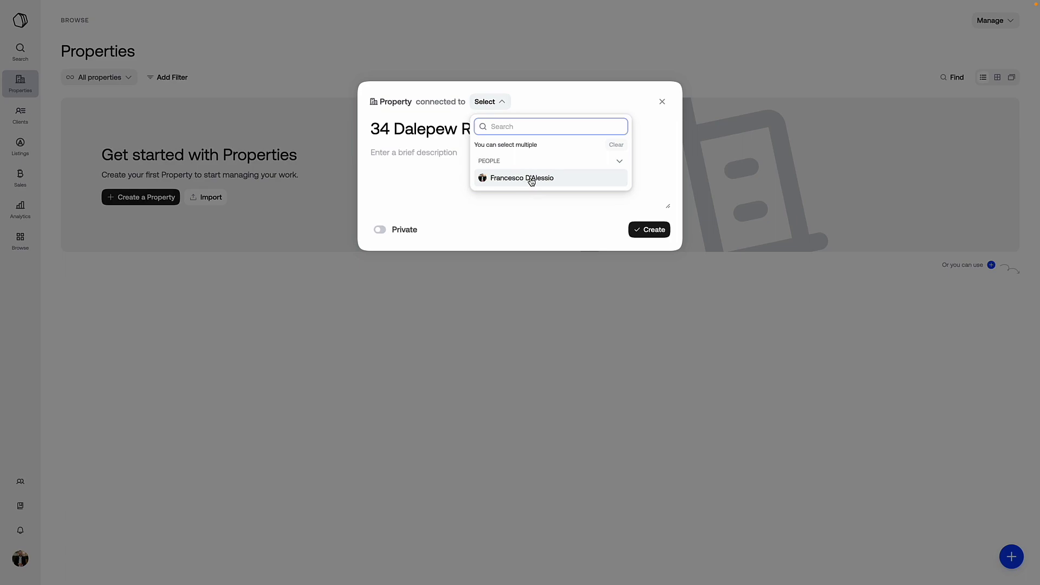
pyautogui.click(527, 179)
pyautogui.click(434, 157)
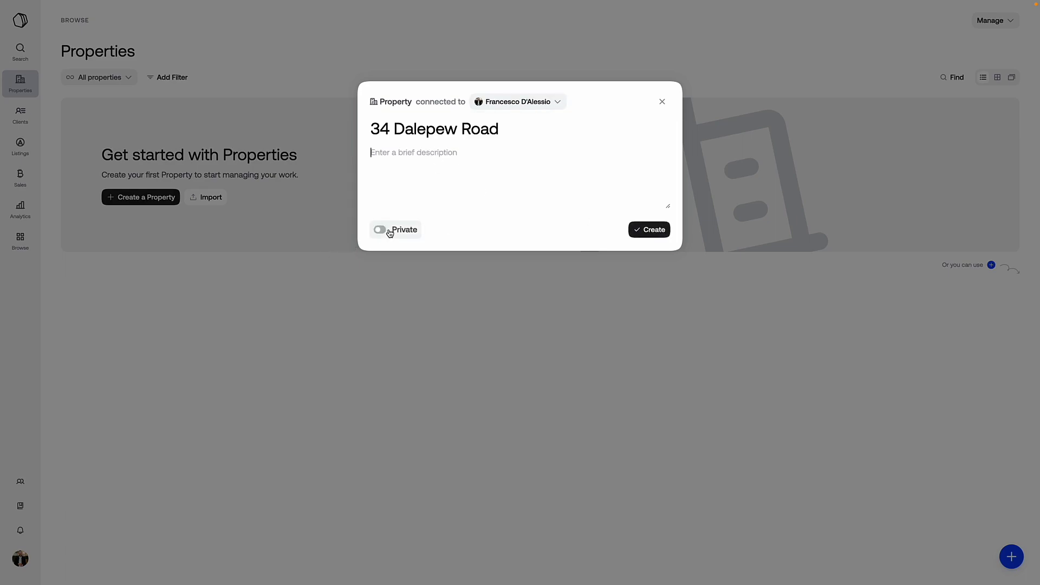
pyautogui.moveTo(668, 207); pyautogui.dragTo(657, 172)
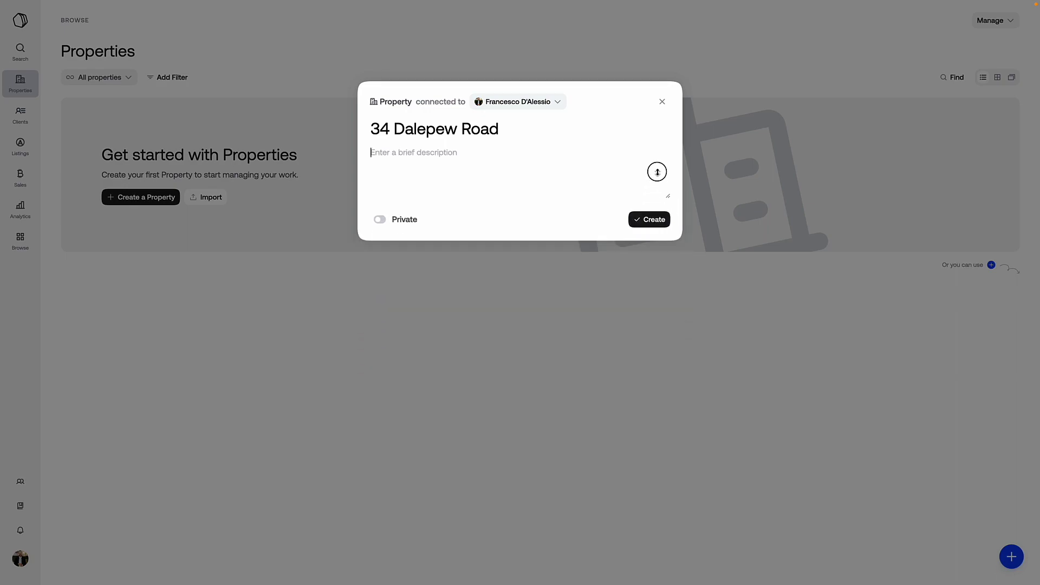
pyautogui.click(649, 220)
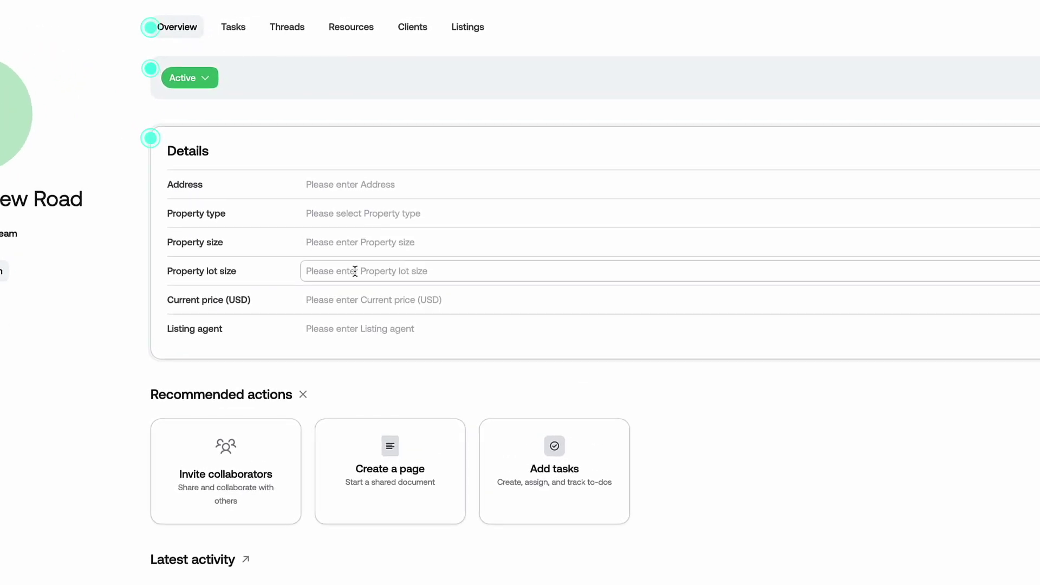
# - Set the property's current price to 45000 USD
pyautogui.click(399, 301)
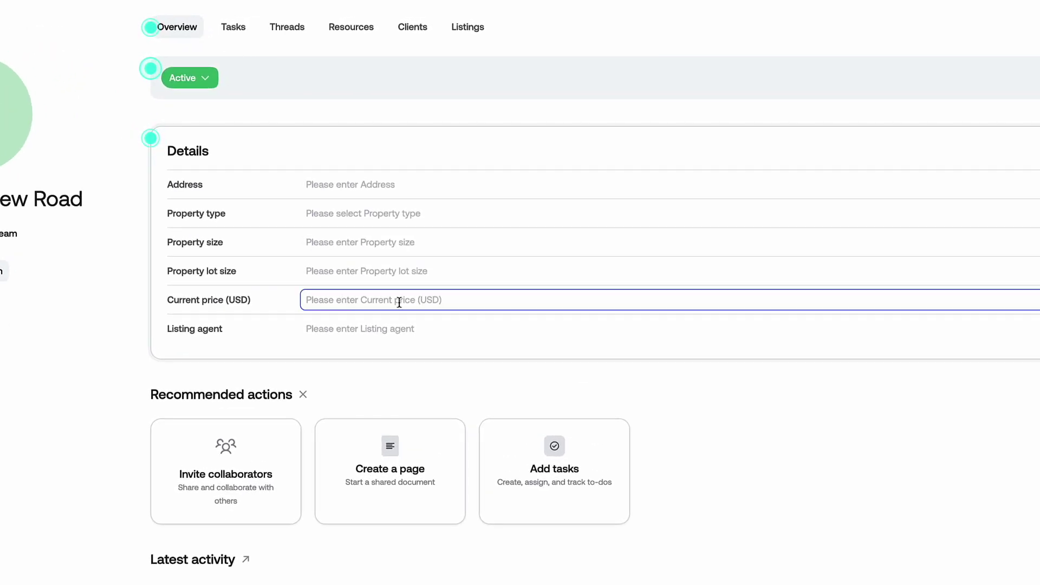
pyautogui.write('45000')
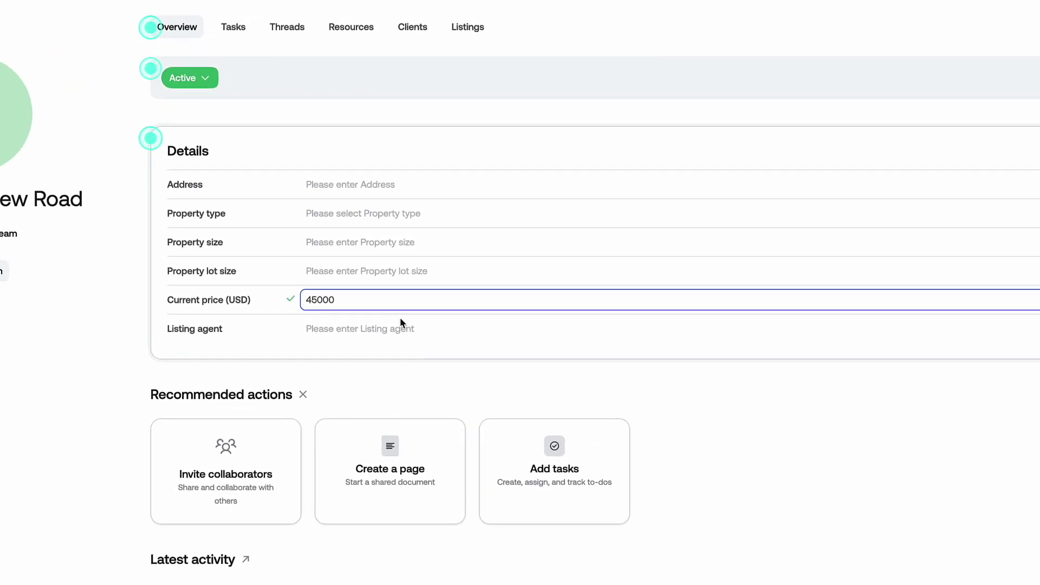
pyautogui.press('Return')
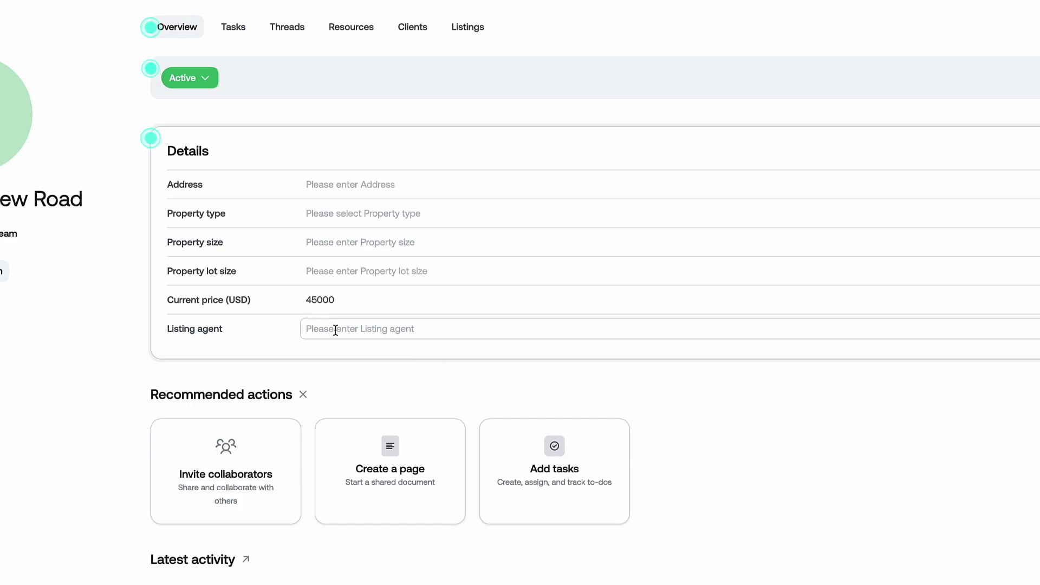
pyautogui.click(335, 331)
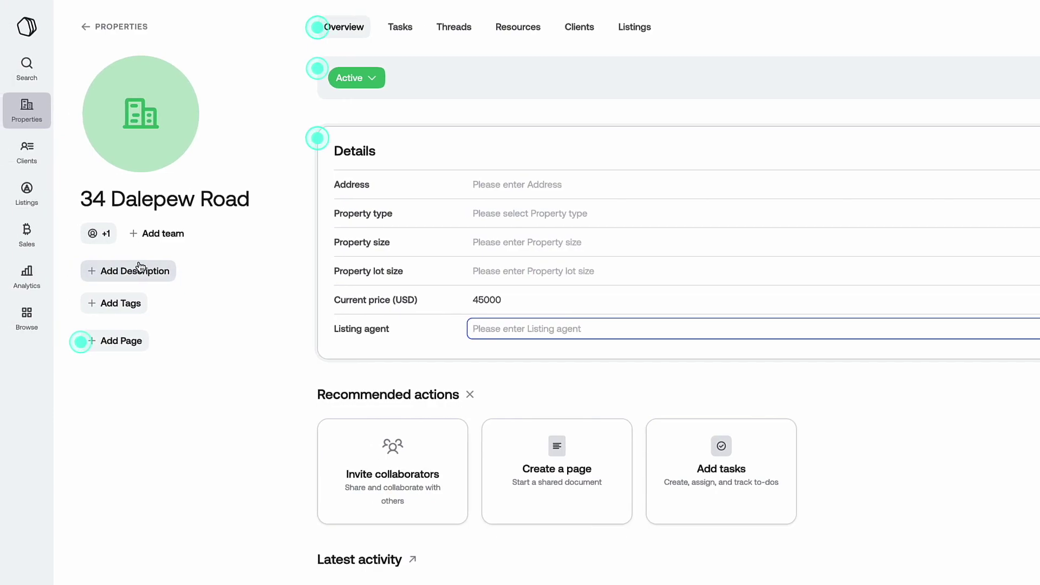
# - Add a '2-bed' tag and save the property details
pyautogui.click(130, 302)
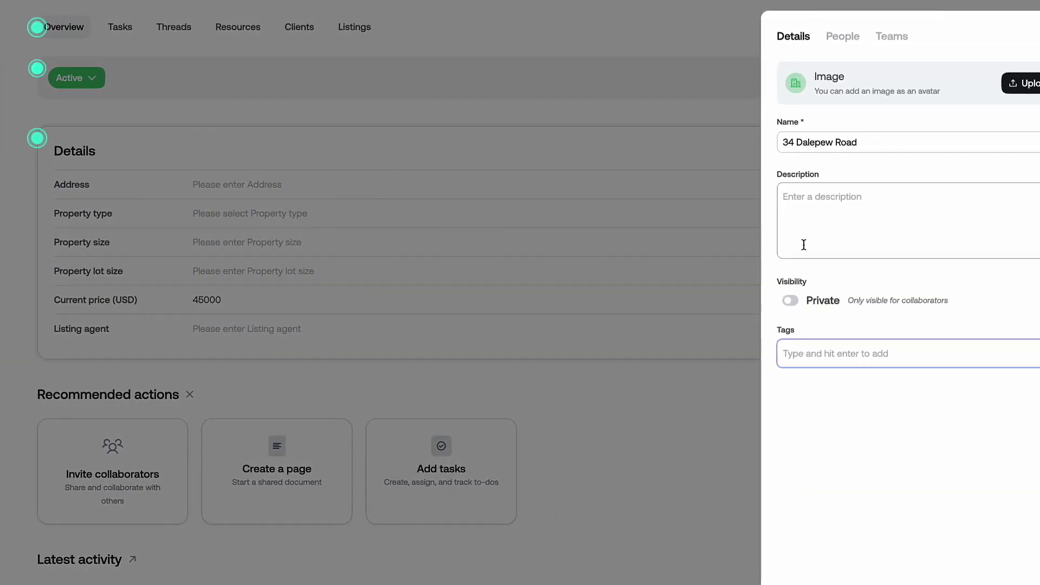
pyautogui.write('2-bed')
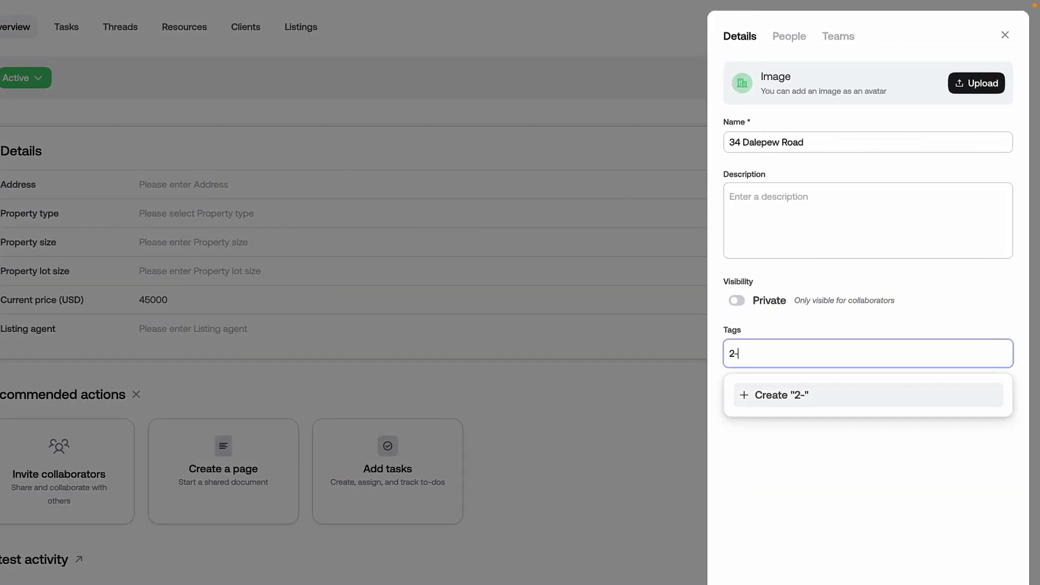
pyautogui.press('Return')
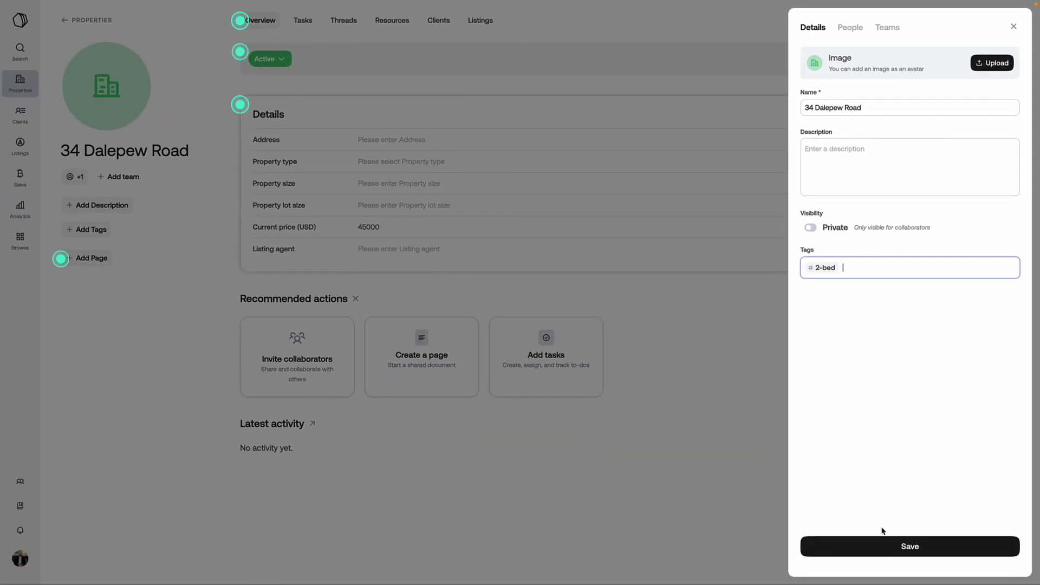
pyautogui.click(906, 544)
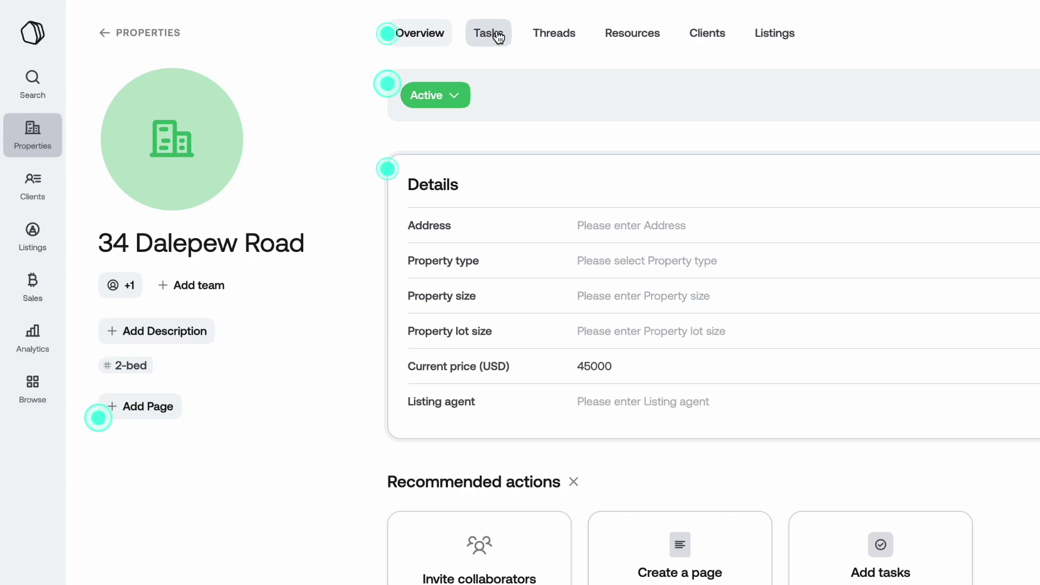
# - Add a task to research the surrounding areas and highlight them in a report
pyautogui.click(497, 35)
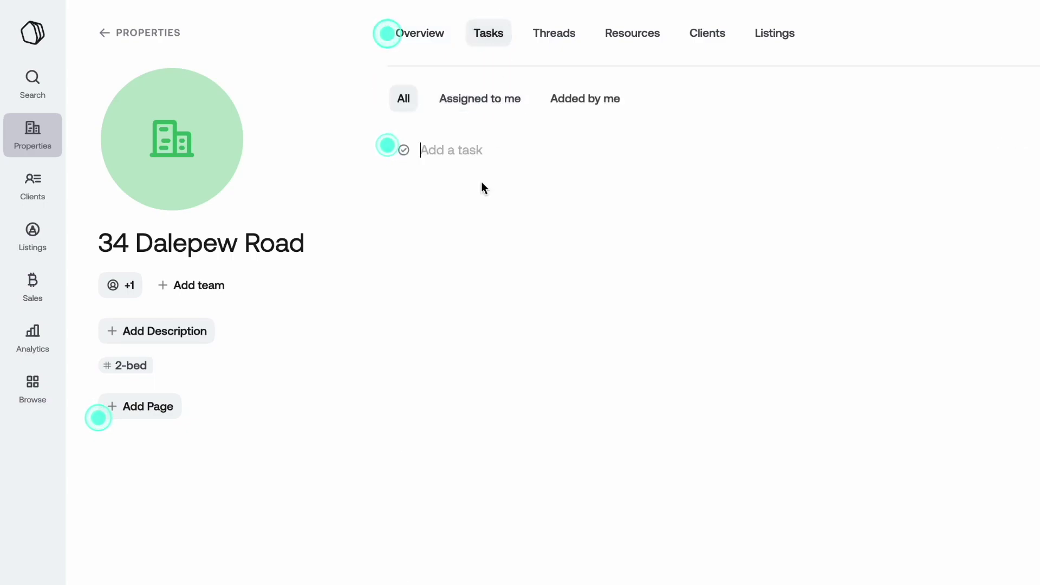
pyautogui.click(496, 151)
pyautogui.write('Researc')
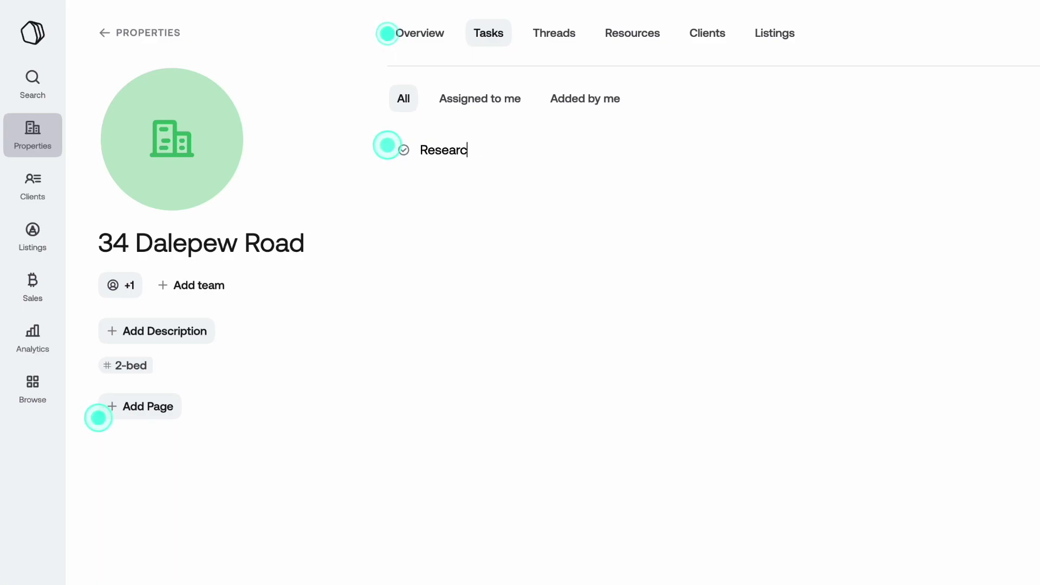
pyautogui.write('h the surrounding a')
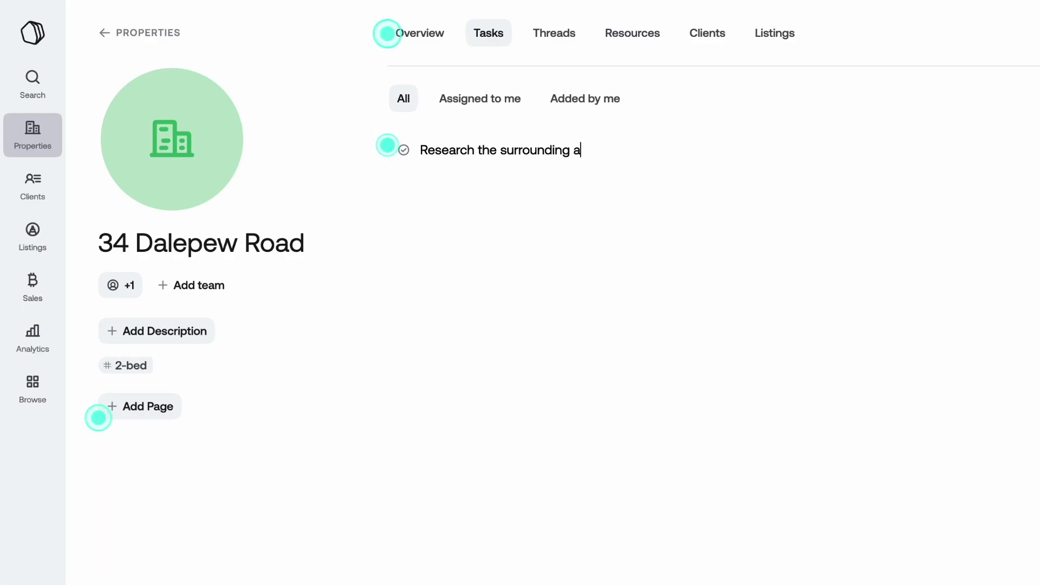
pyautogui.write('reas and hihgh')
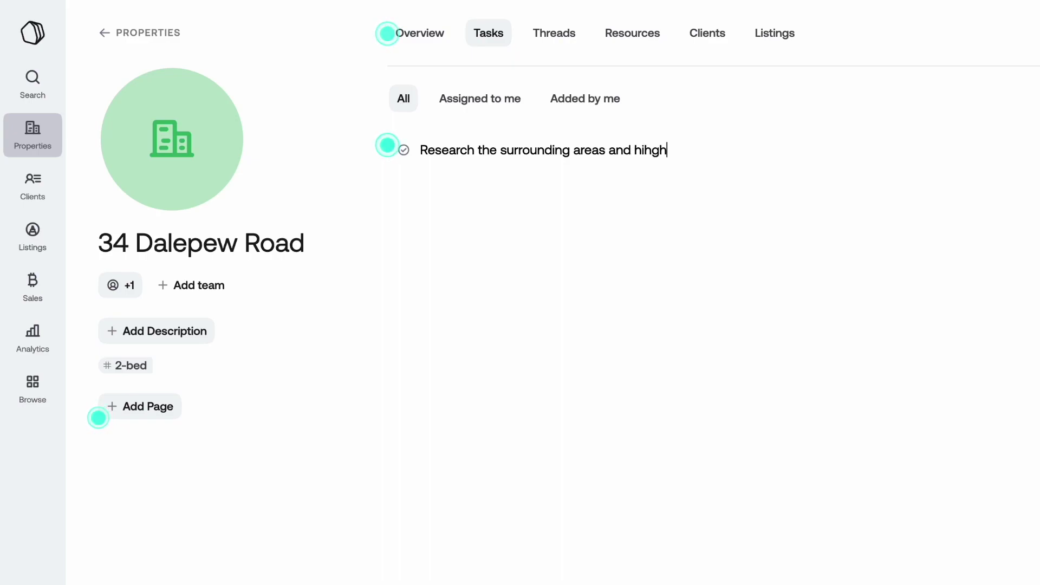
pyautogui.press('BackSpace')
pyautogui.press('BackSpace')
pyautogui.press('BackSpace')
pyautogui.write('ghlight in ')
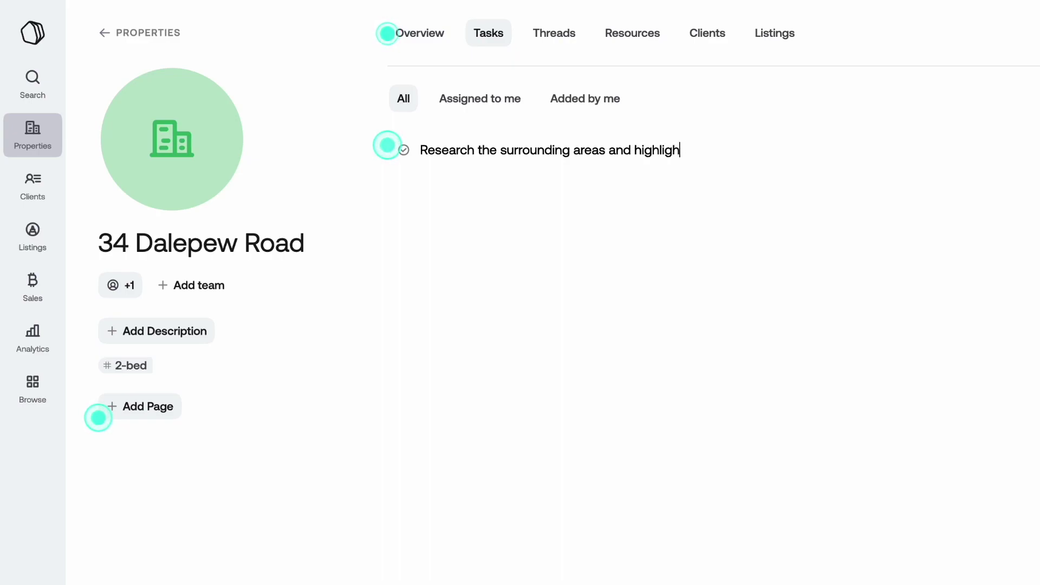
pyautogui.write('repor')
pyautogui.press('Return')
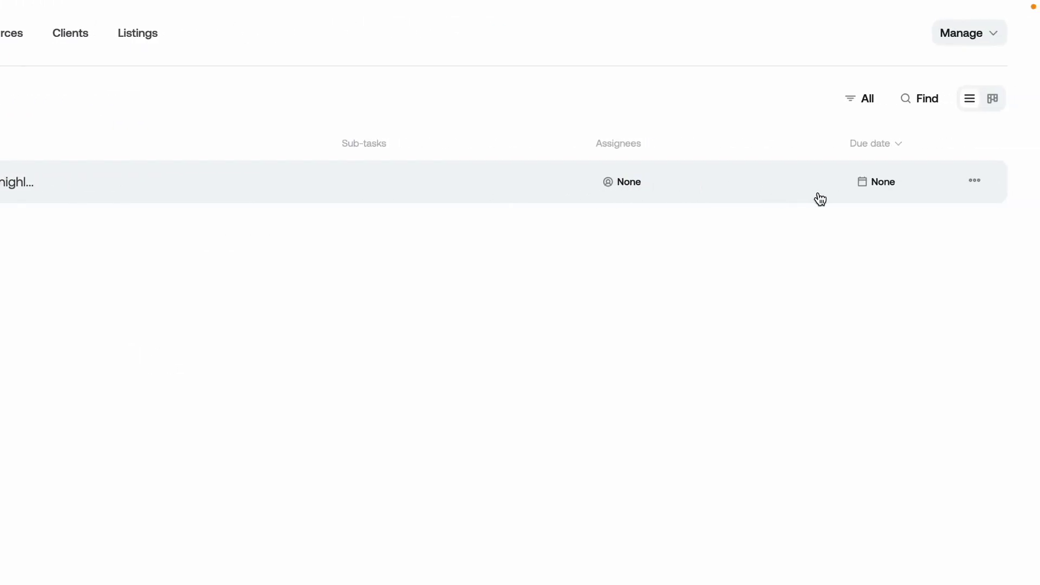
# - Set the research task's due date to Jan 5 and return to the properties list
pyautogui.click(867, 185)
pyautogui.click(898, 331)
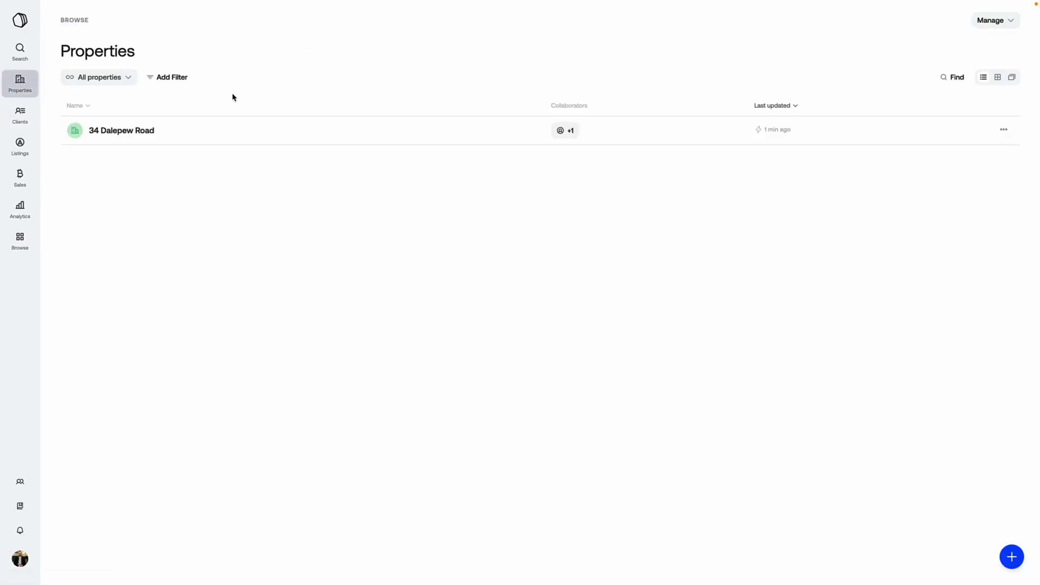
pyautogui.click(204, 139)
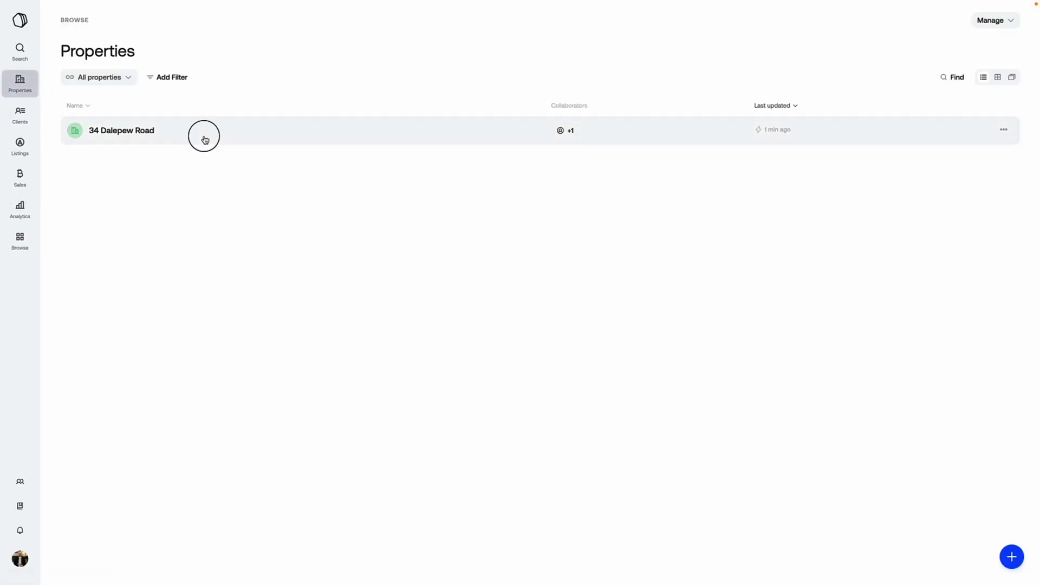
# - Start a new thread on the property titled 'Price Range Help'
pyautogui.click(349, 21)
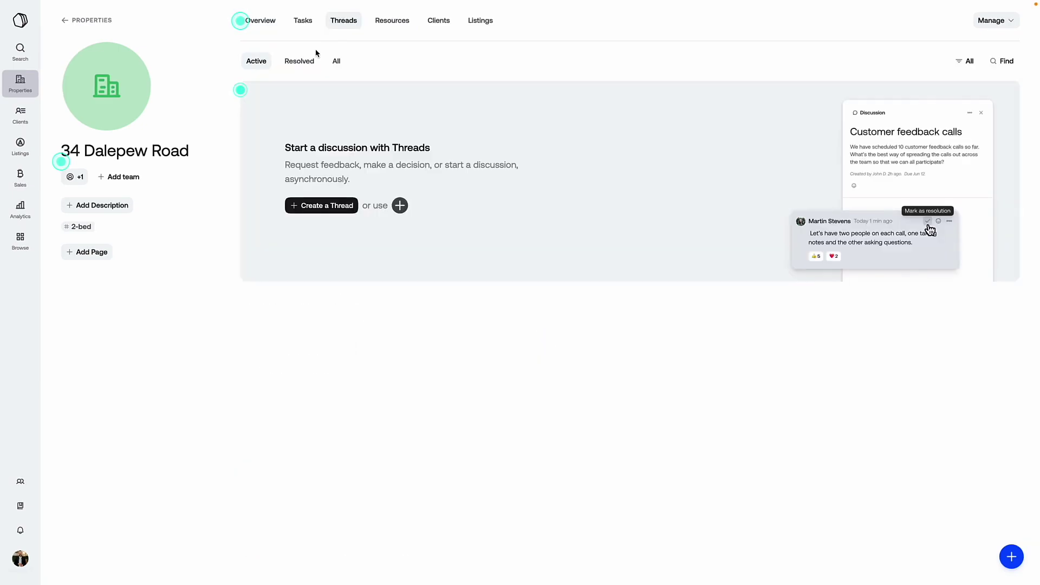
pyautogui.click(338, 210)
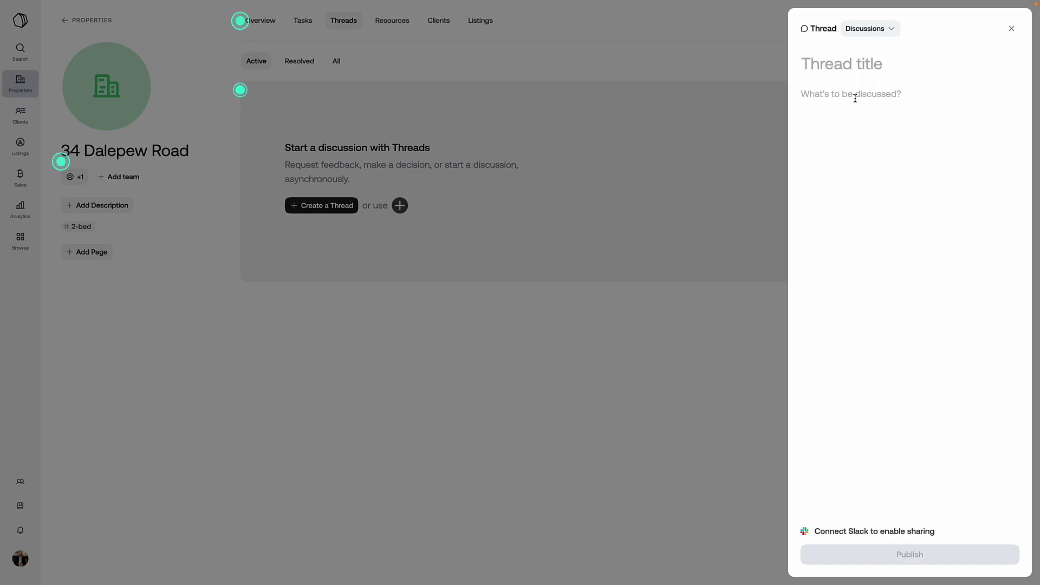
pyautogui.write('Do you want to he')
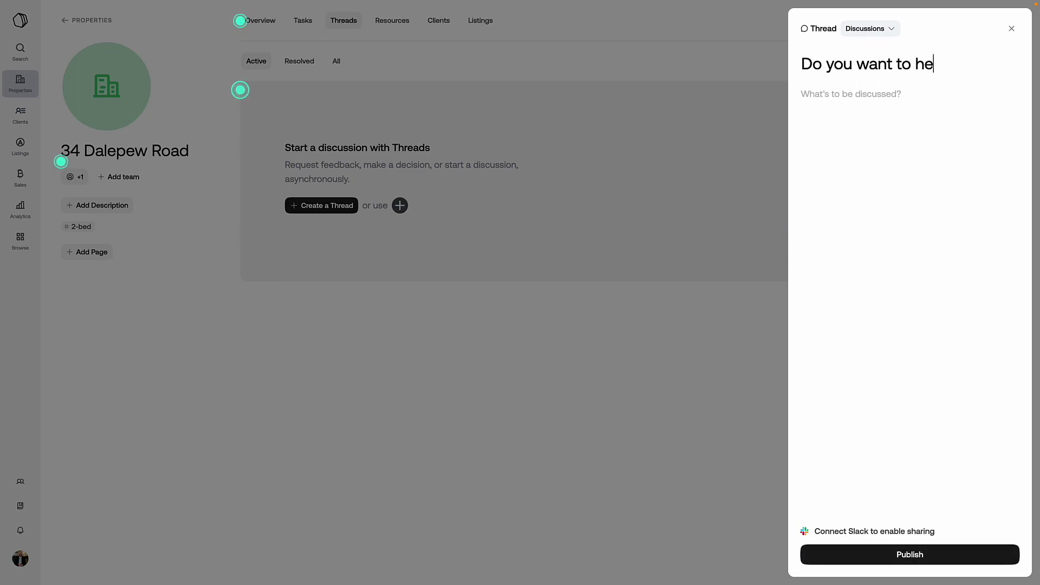
pyautogui.write('lp me on choosin')
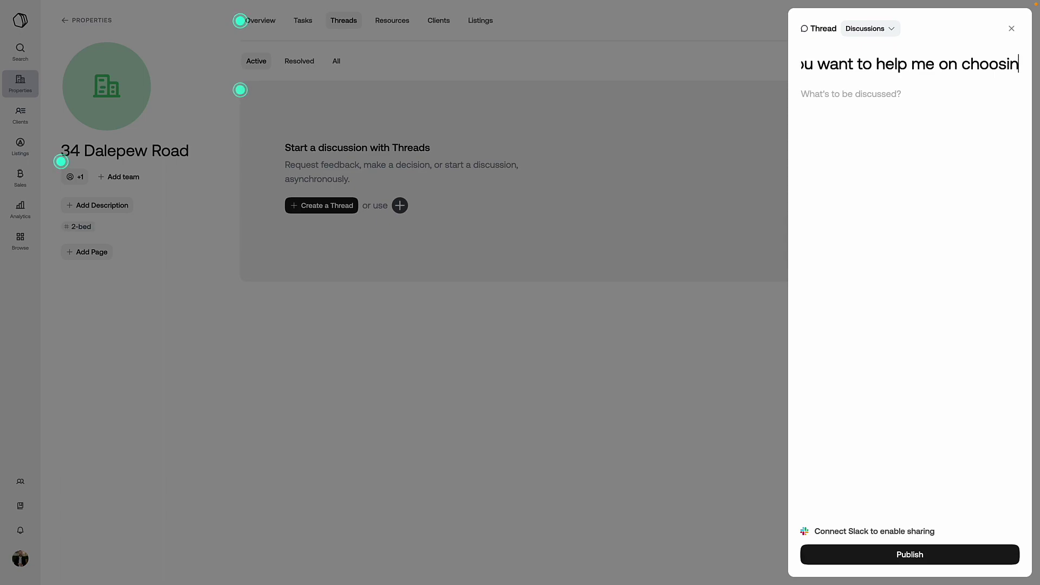
pyautogui.write('g the p')
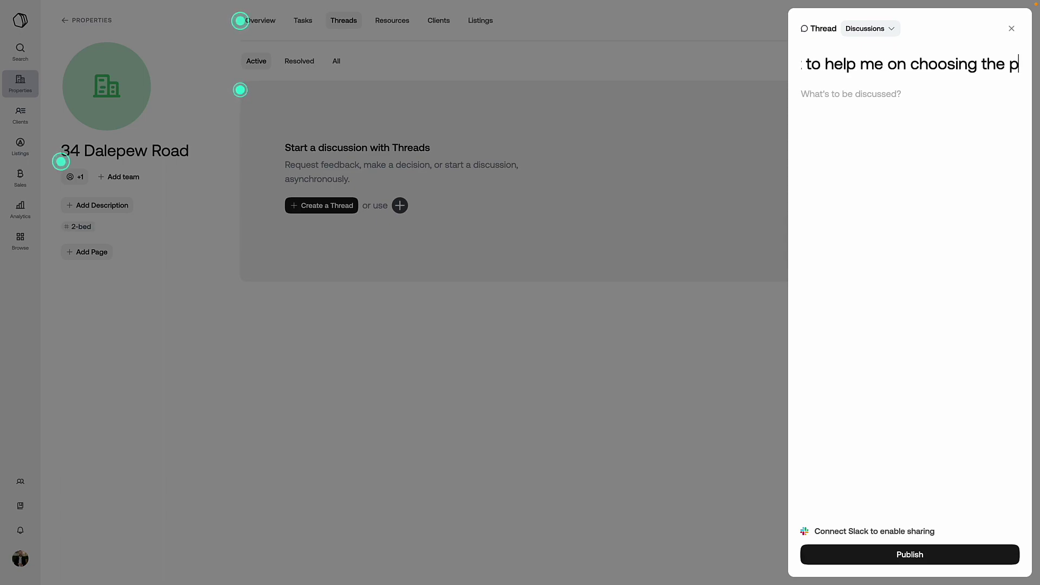
pyautogui.write('rice range for this')
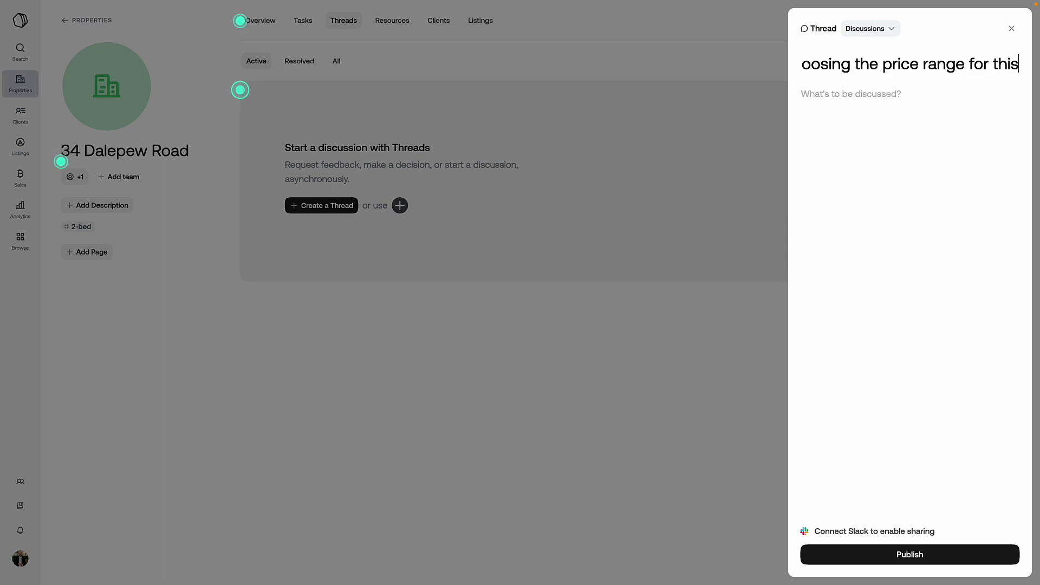
pyautogui.write(' property?')
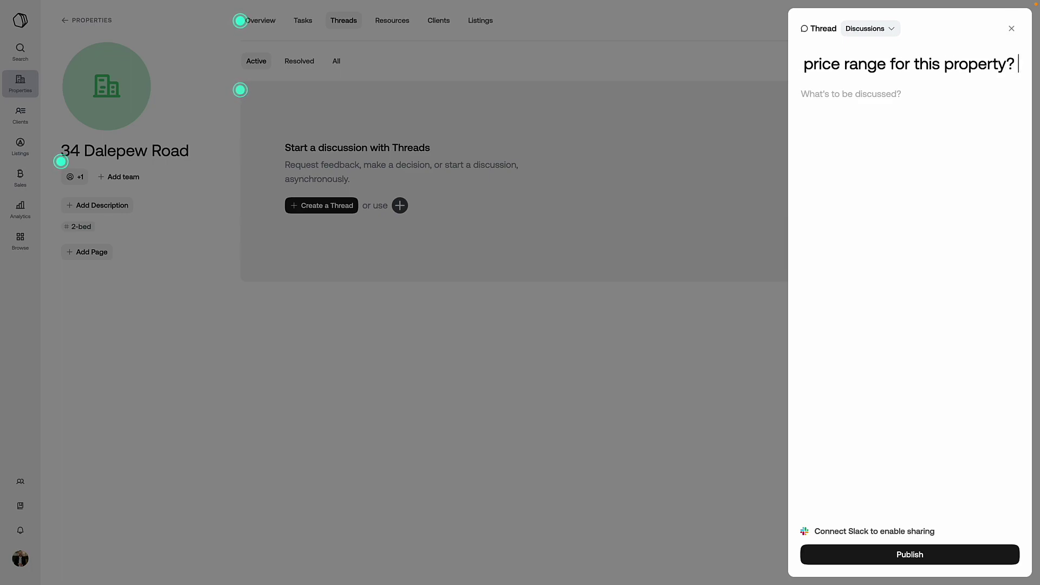
pyautogui.hotkey('ctrl', 'a')
pyautogui.write('Who wan')
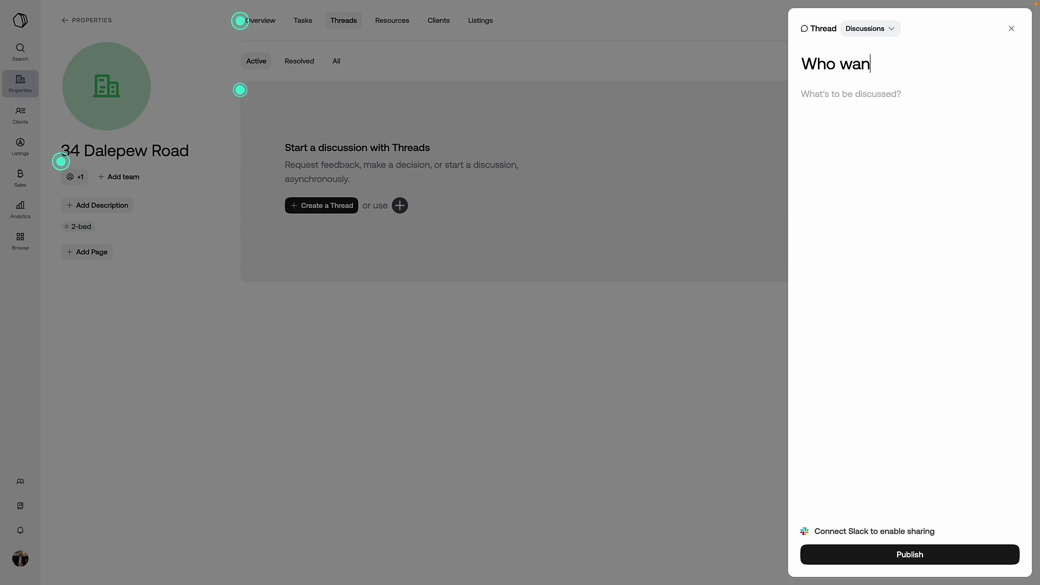
pyautogui.hotkey('ctrl', 'a')
pyautogui.write('P')
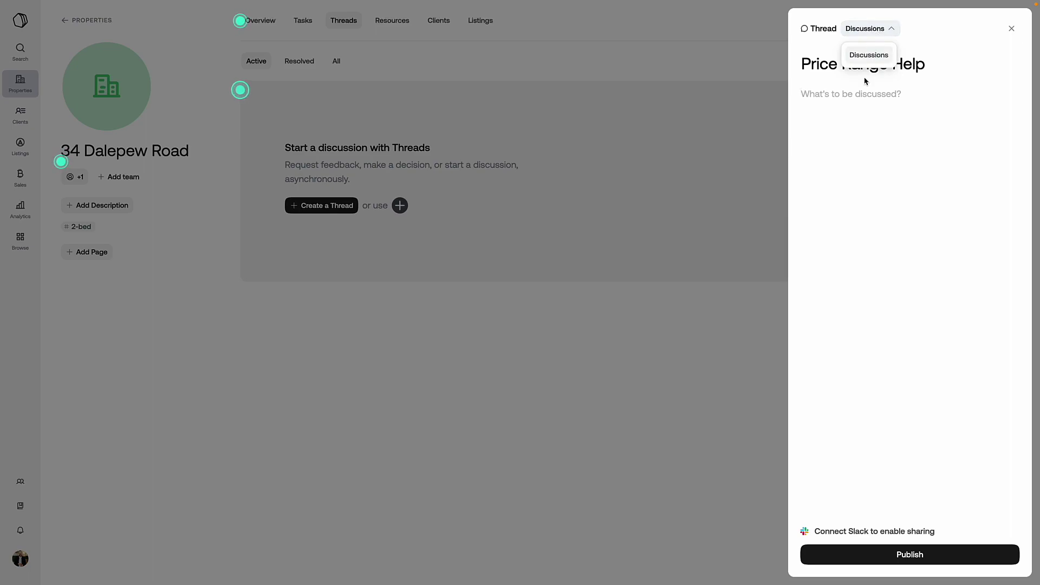
pyautogui.click(867, 93)
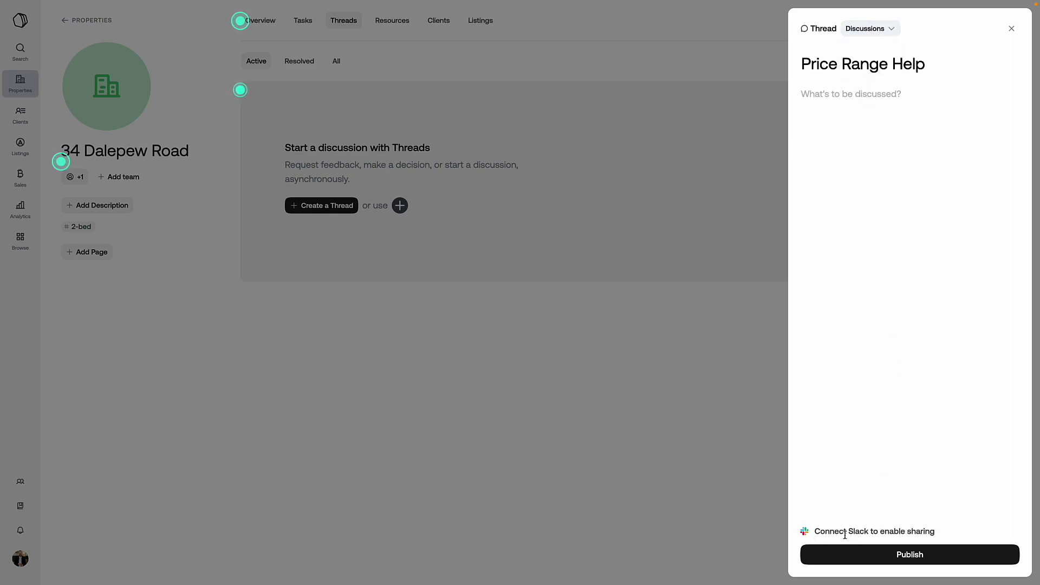
# - Publish the Price Range Help thread, reopen it, and close its details
pyautogui.click(892, 553)
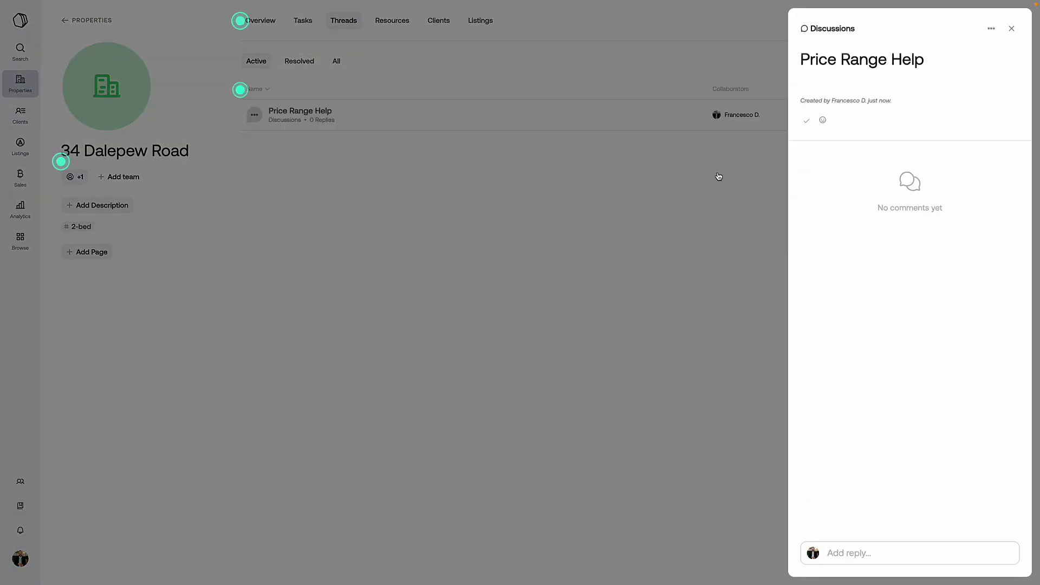
pyautogui.click(719, 177)
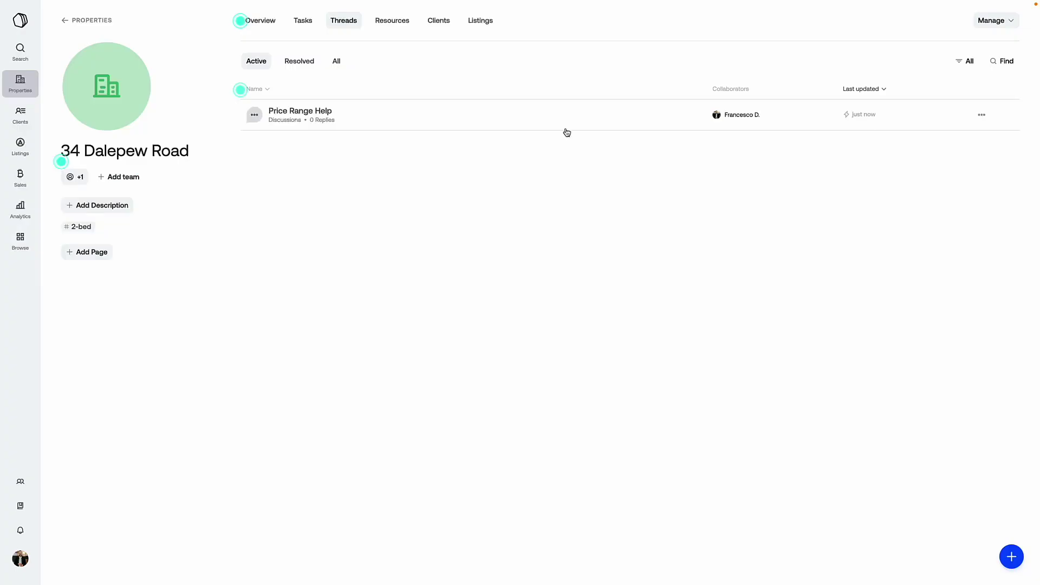
pyautogui.click(372, 115)
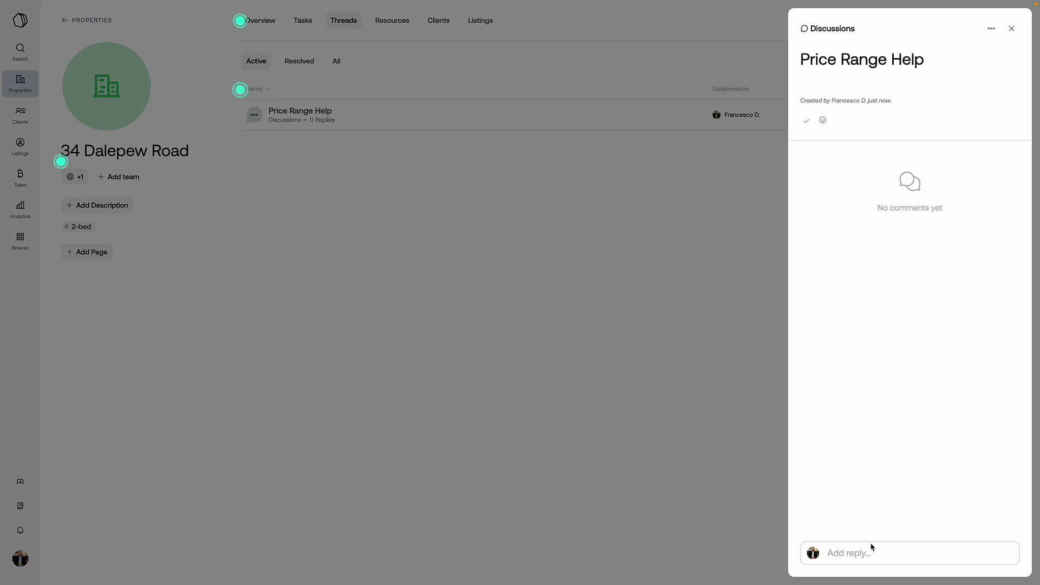
pyautogui.click(689, 212)
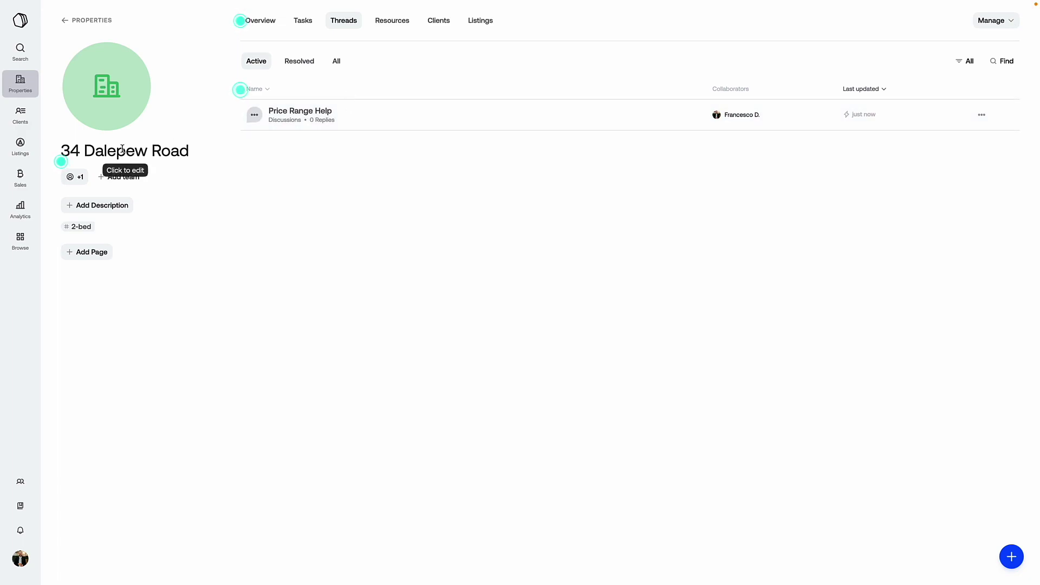
# - Show the property's Resources, then its Clients tab with no connected clients
pyautogui.click(385, 22)
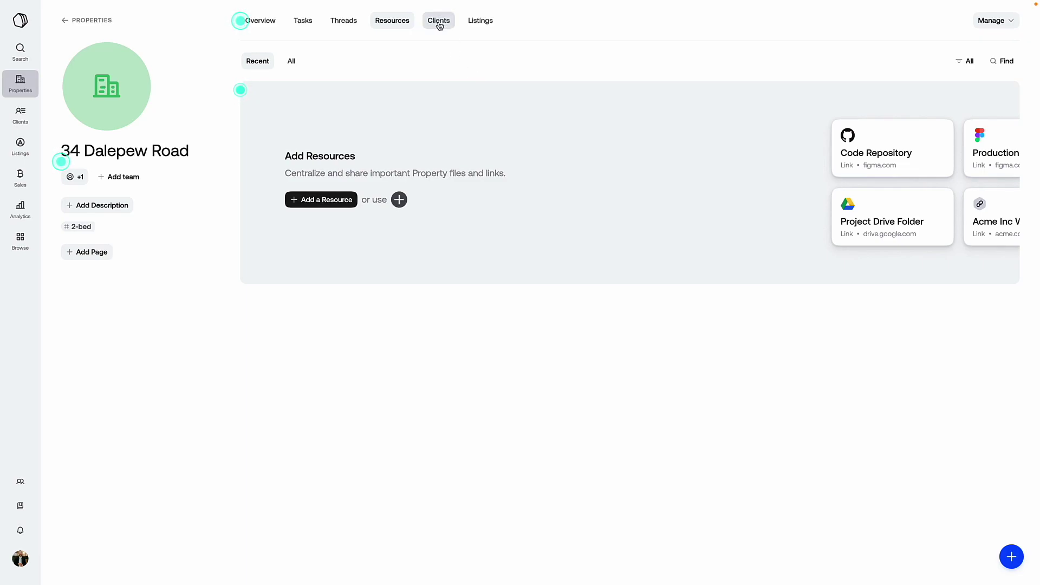
pyautogui.click(439, 23)
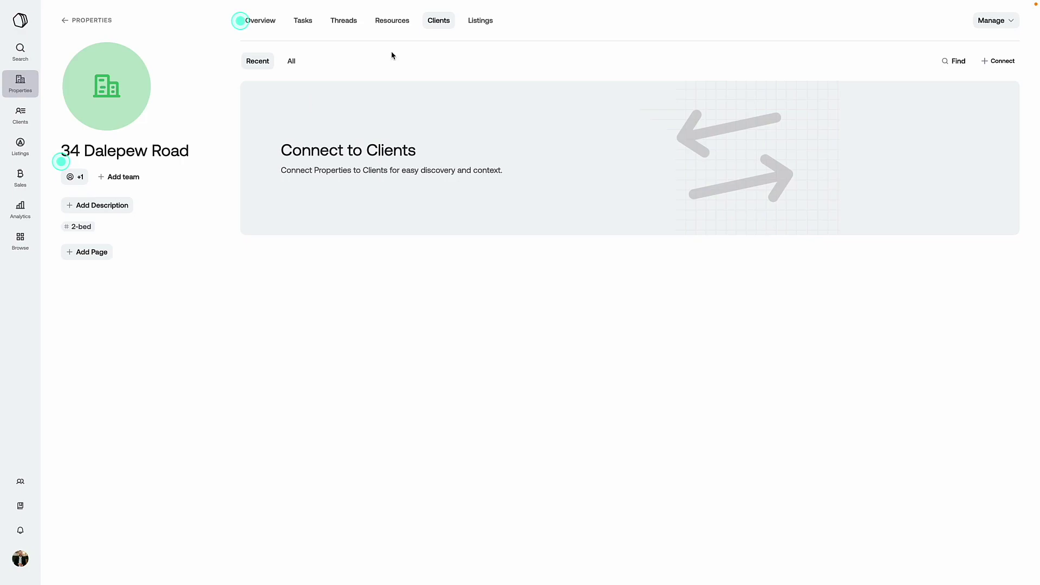
# - Create a listing named 'Dalepew Road Property' from the Listings tab
pyautogui.click(475, 22)
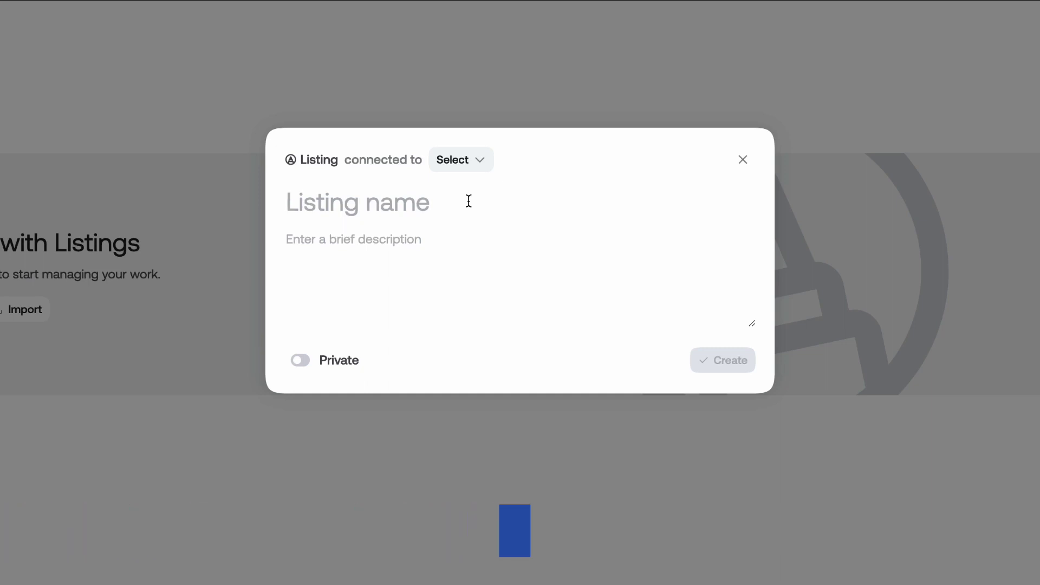
pyautogui.write('Dalep')
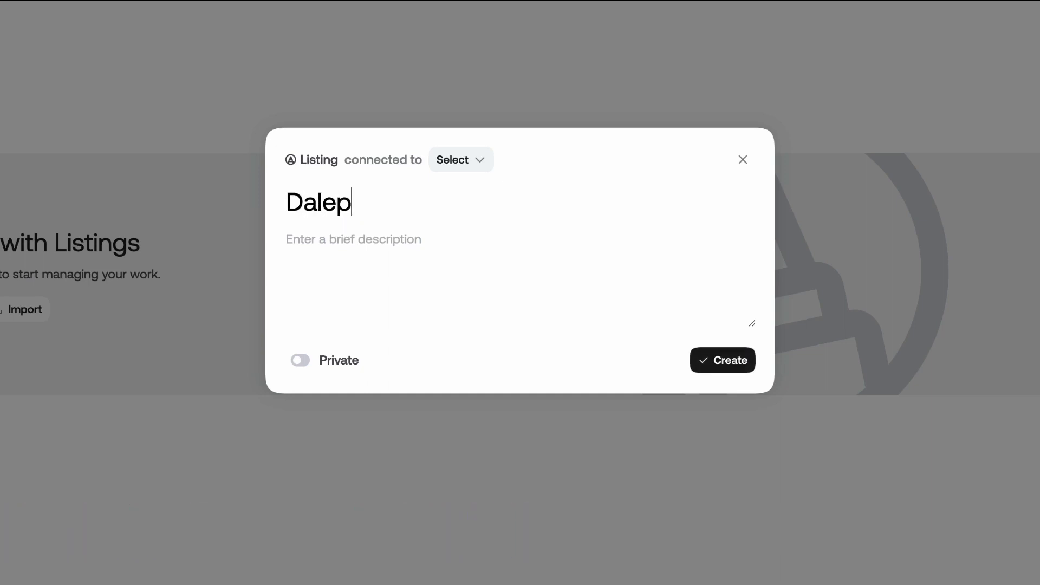
pyautogui.write('ew Road Propery')
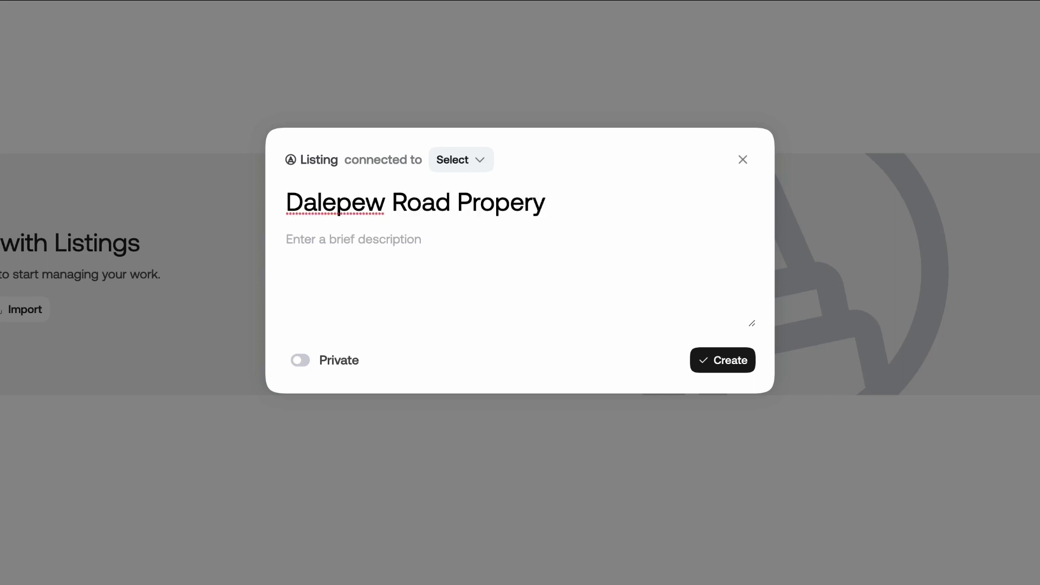
pyautogui.press('BackSpace')
pyautogui.write('ty')
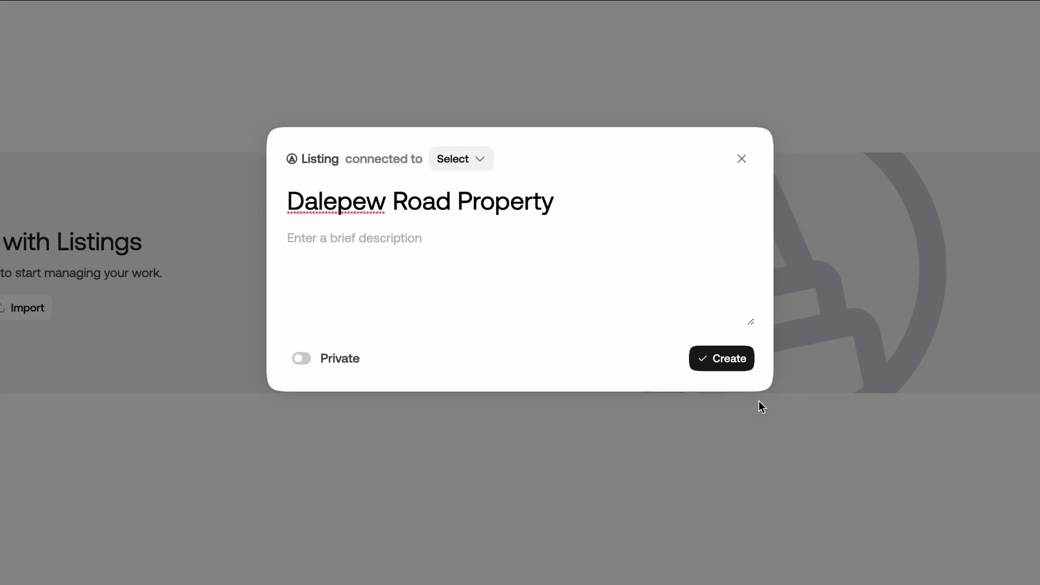
pyautogui.click(737, 362)
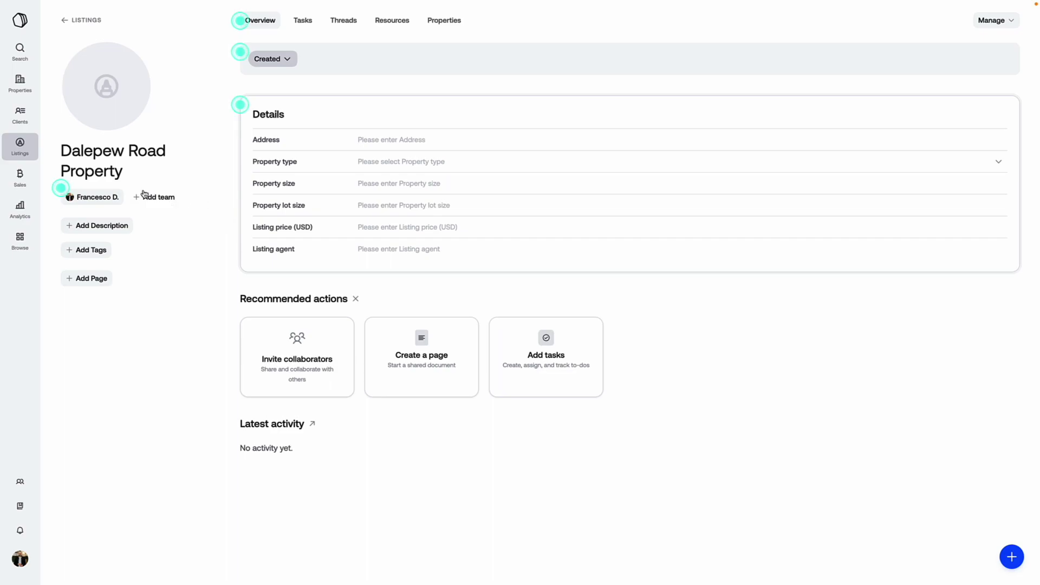
# - Connect Dalepew Road Property to 34 Dalepew Road and confirm it under the listing's Properties
pyautogui.click(20, 83)
pyautogui.click(302, 132)
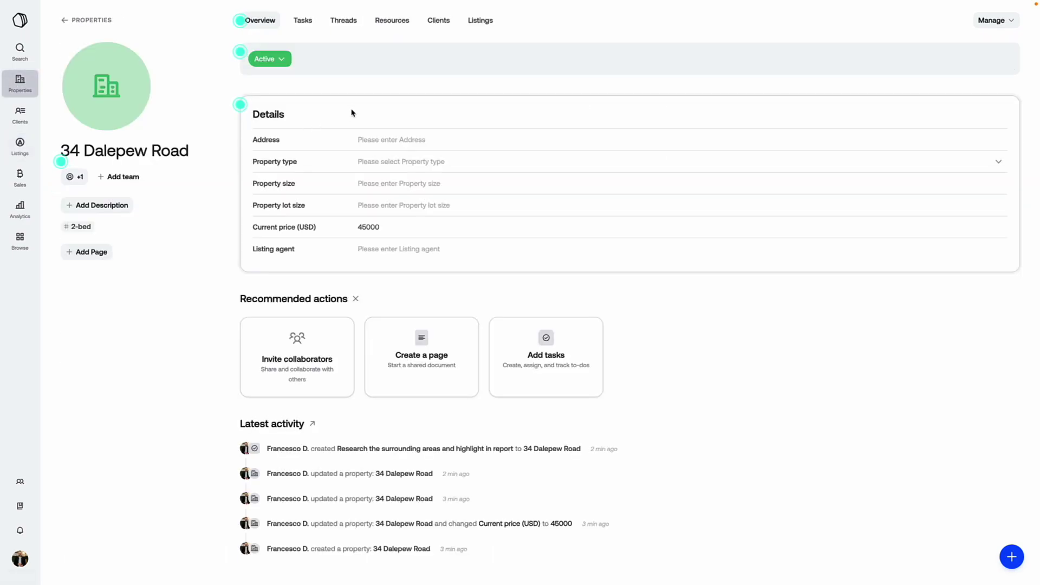
pyautogui.click(480, 20)
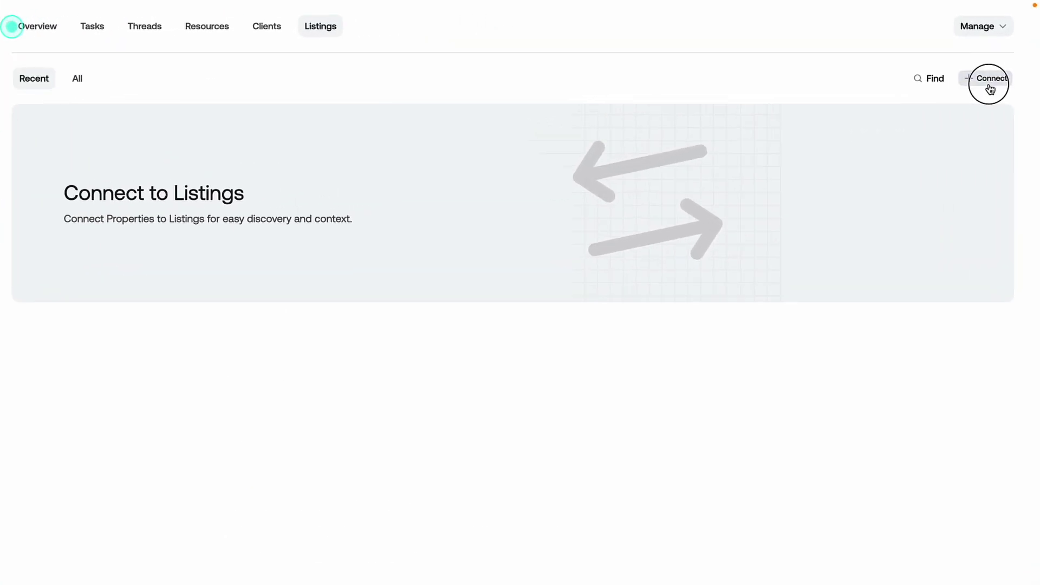
pyautogui.click(999, 61)
pyautogui.click(968, 135)
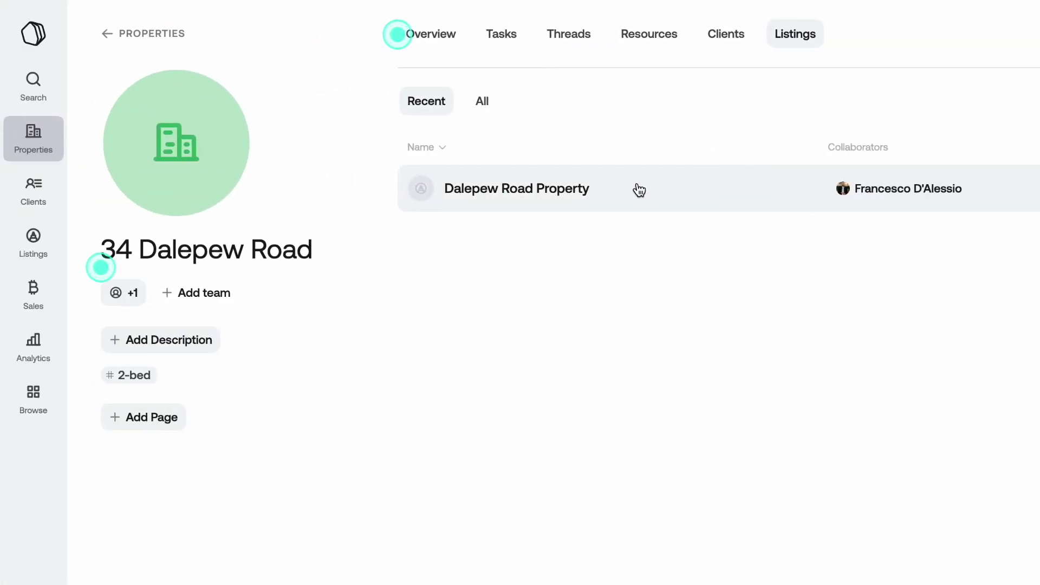
pyautogui.click(633, 190)
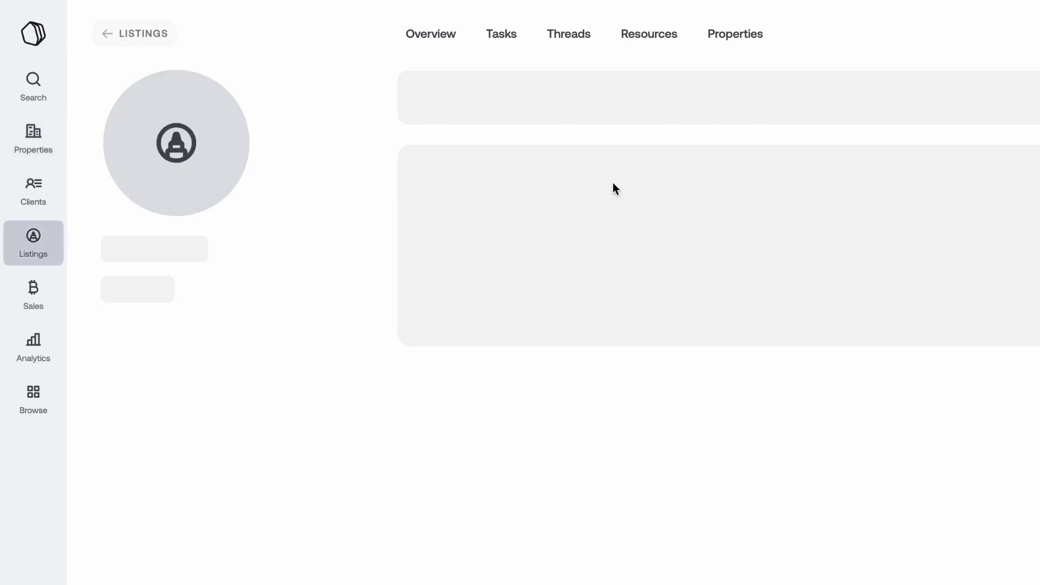
pyautogui.click(721, 34)
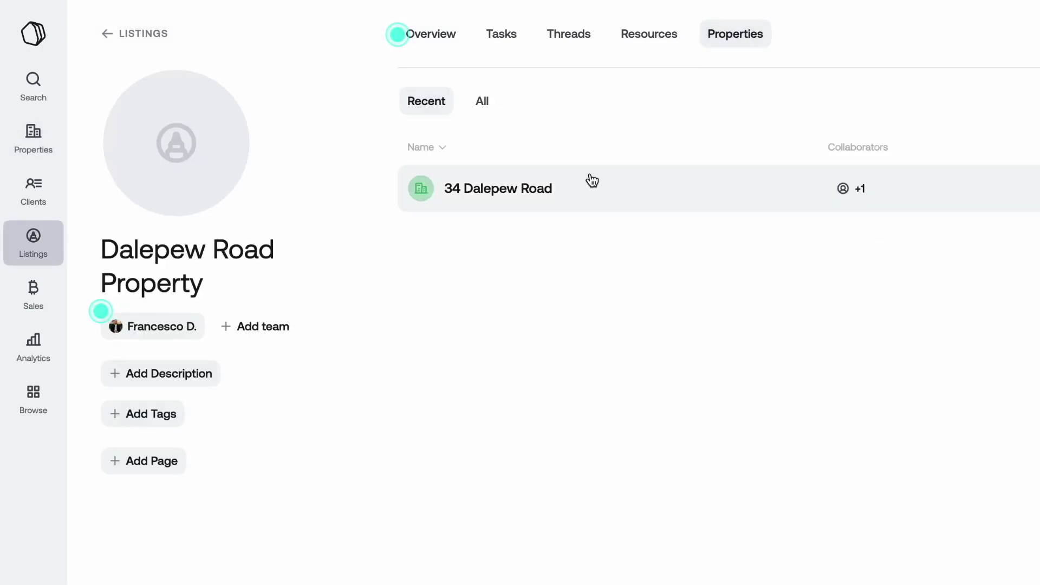
# - Visit Sales and Analytics, discard a new Analytic panel, and return to Properties
pyautogui.click(31, 307)
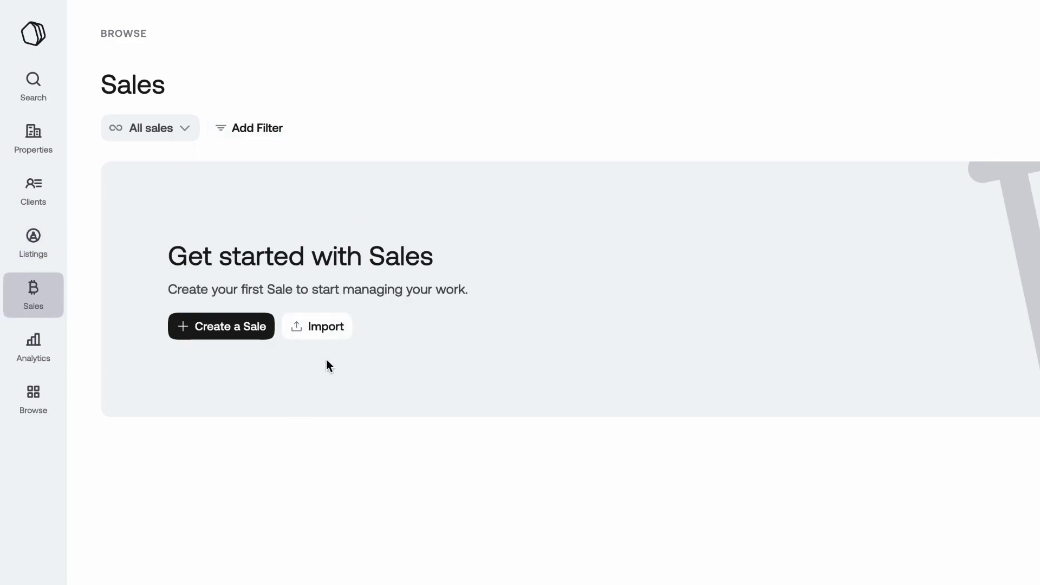
pyautogui.click(41, 346)
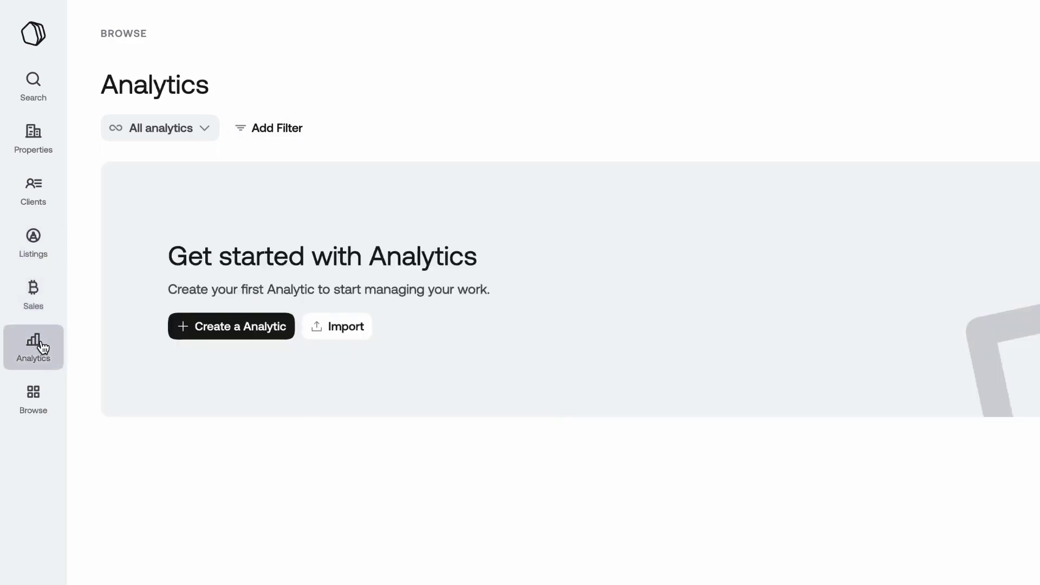
pyautogui.click(234, 328)
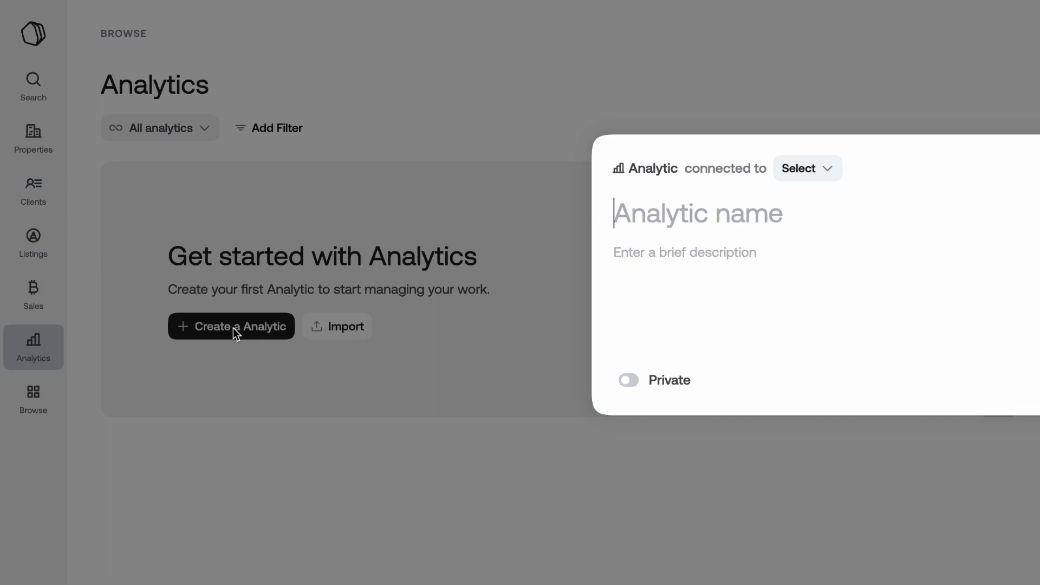
pyautogui.click(952, 97)
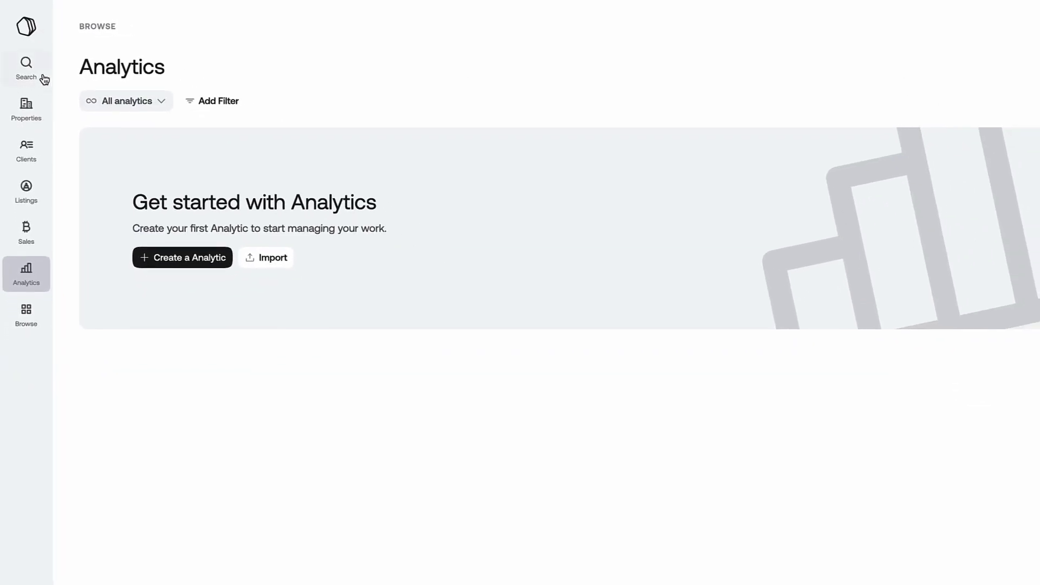
pyautogui.click(26, 109)
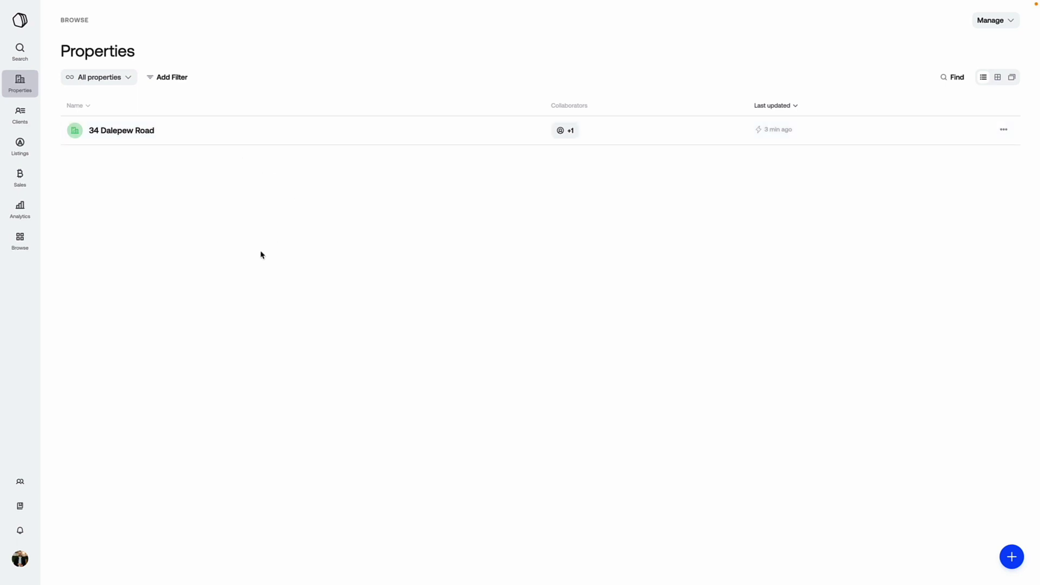
# - Create a workflow named 'Automate Listings' from the Workflows page
pyautogui.click(22, 243)
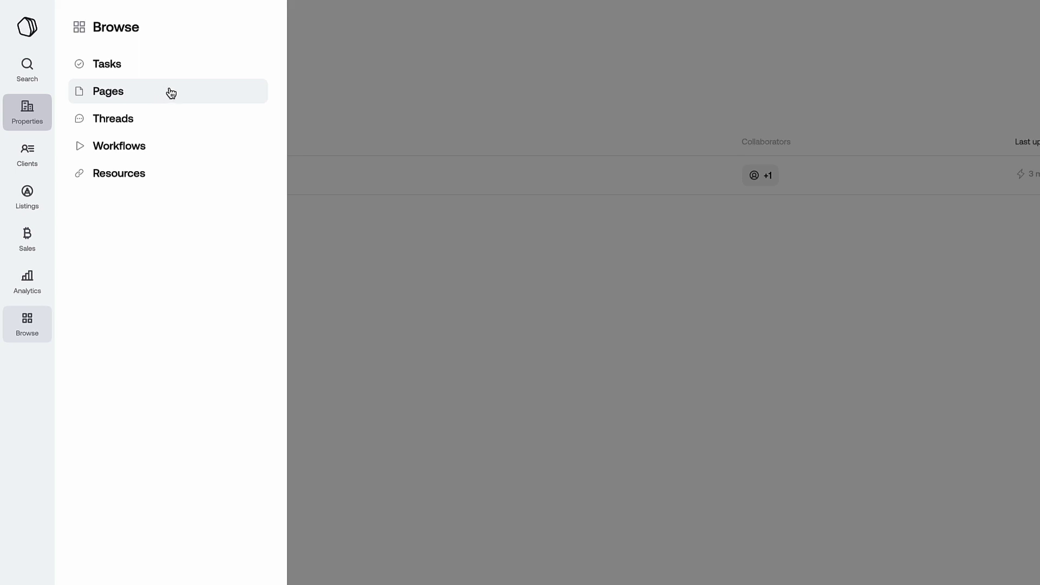
pyautogui.click(194, 153)
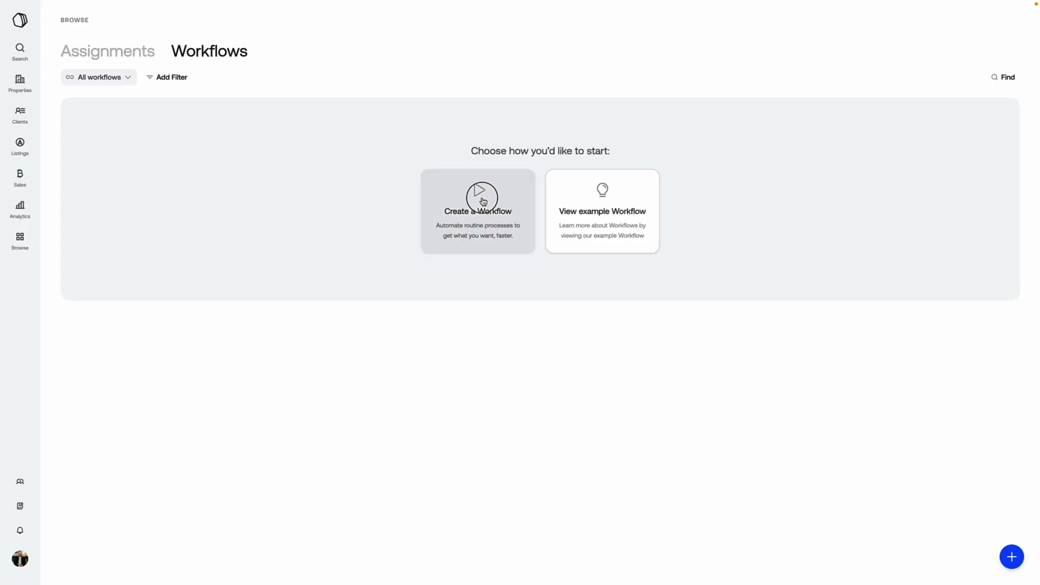
pyautogui.click(481, 196)
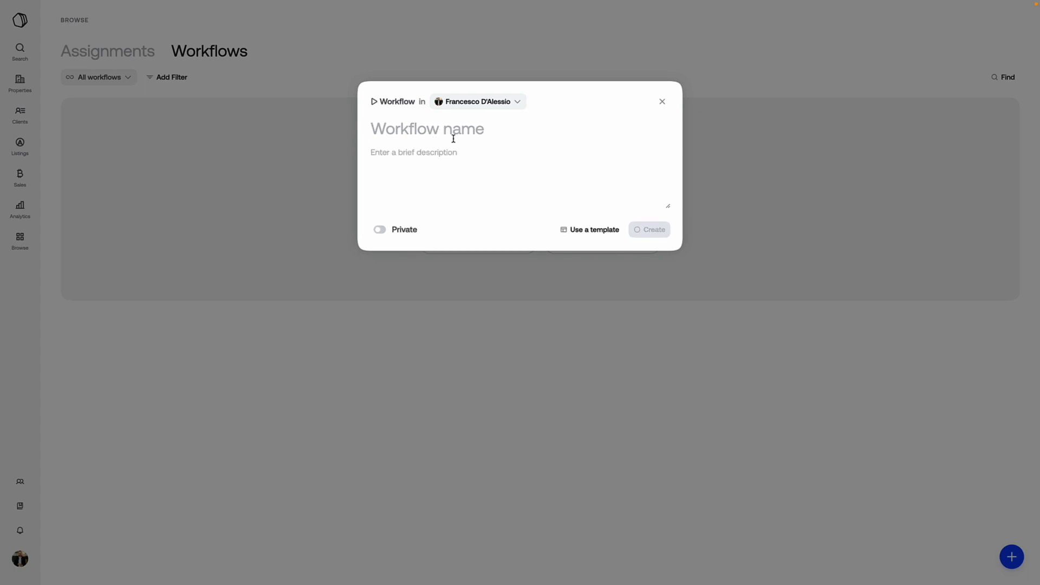
pyautogui.write('Automate L')
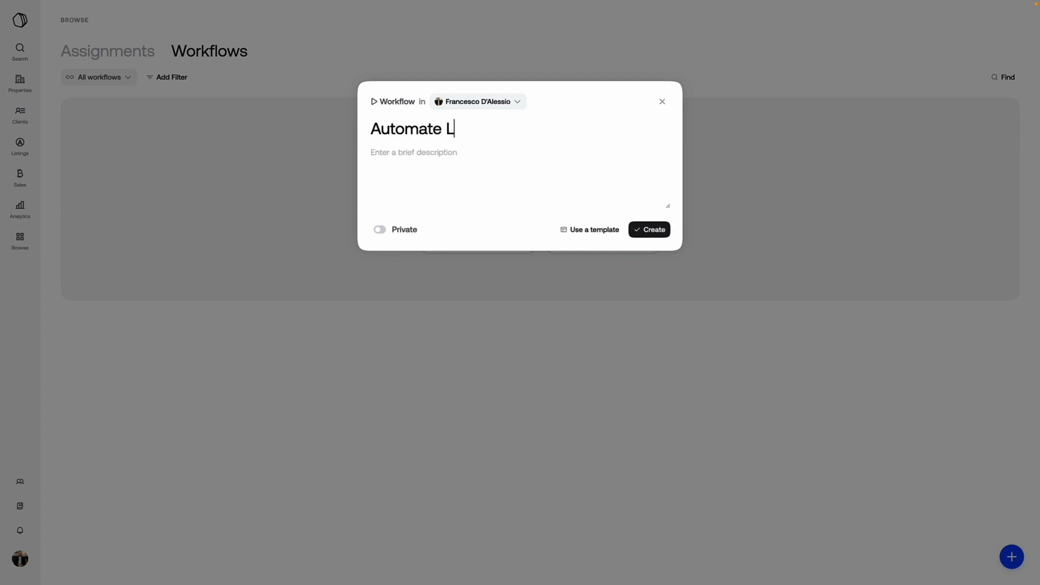
pyautogui.write('istings')
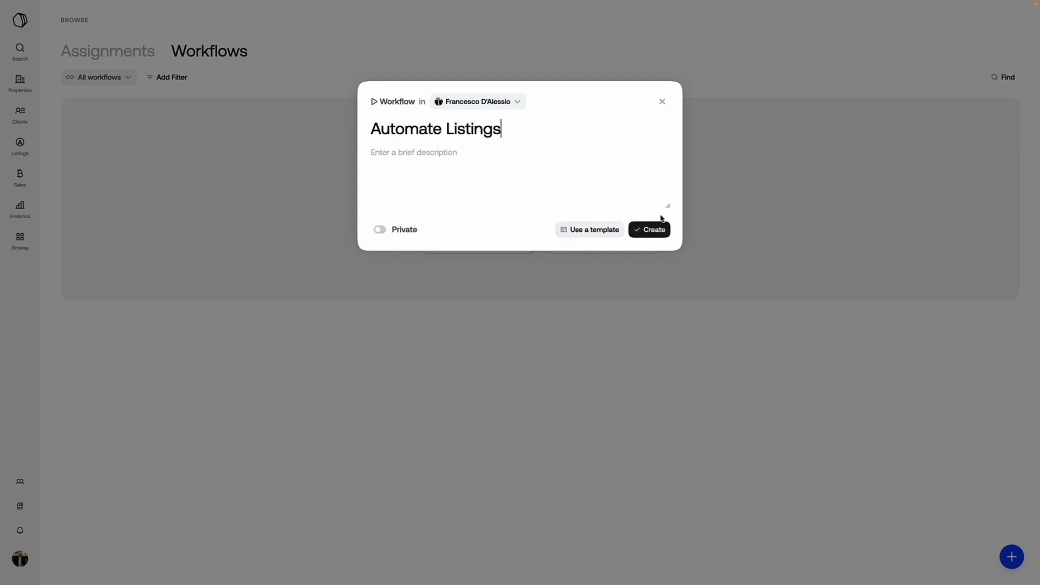
pyautogui.click(650, 230)
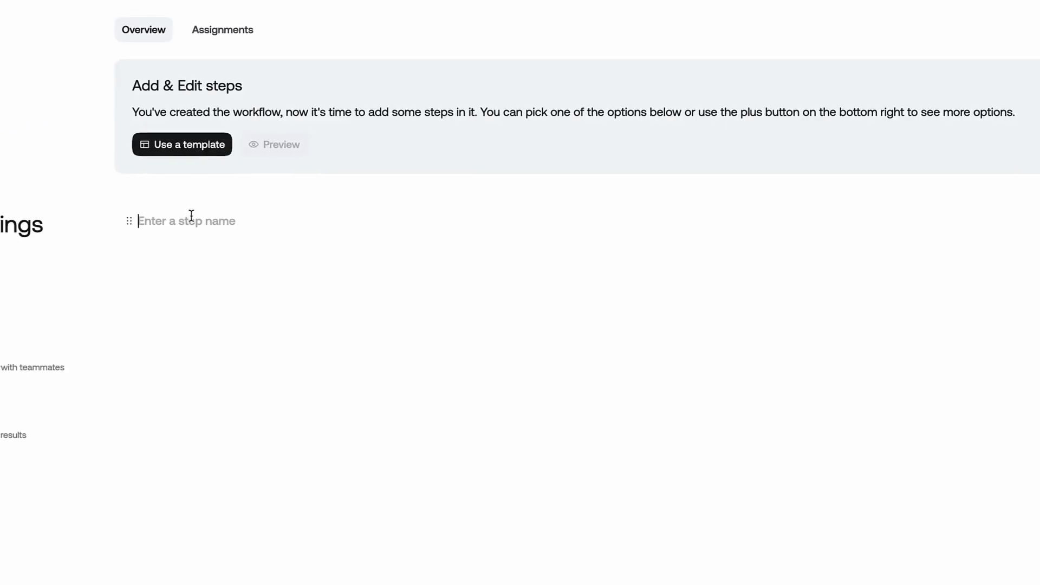
# - Apply the Hiring process template to Automate Listings, adding seven steps from Intro to job description approval
pyautogui.click(304, 99)
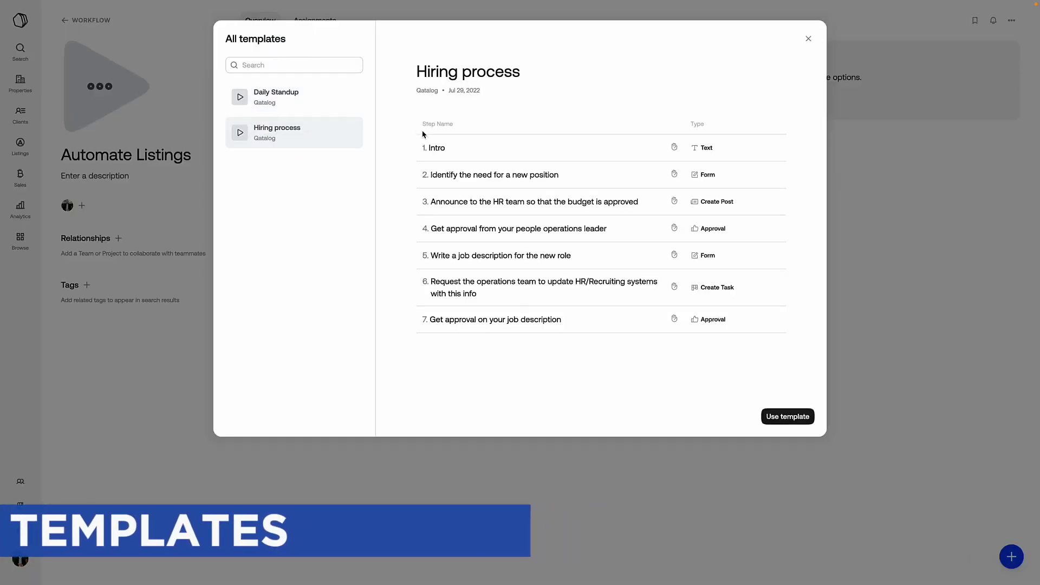
pyautogui.click(779, 418)
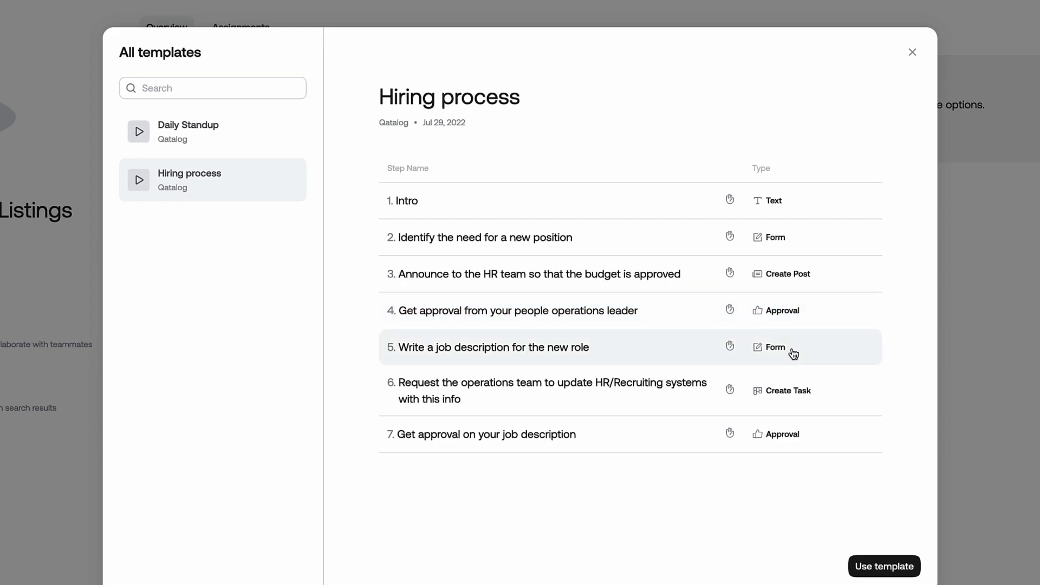
pyautogui.press('Escape')
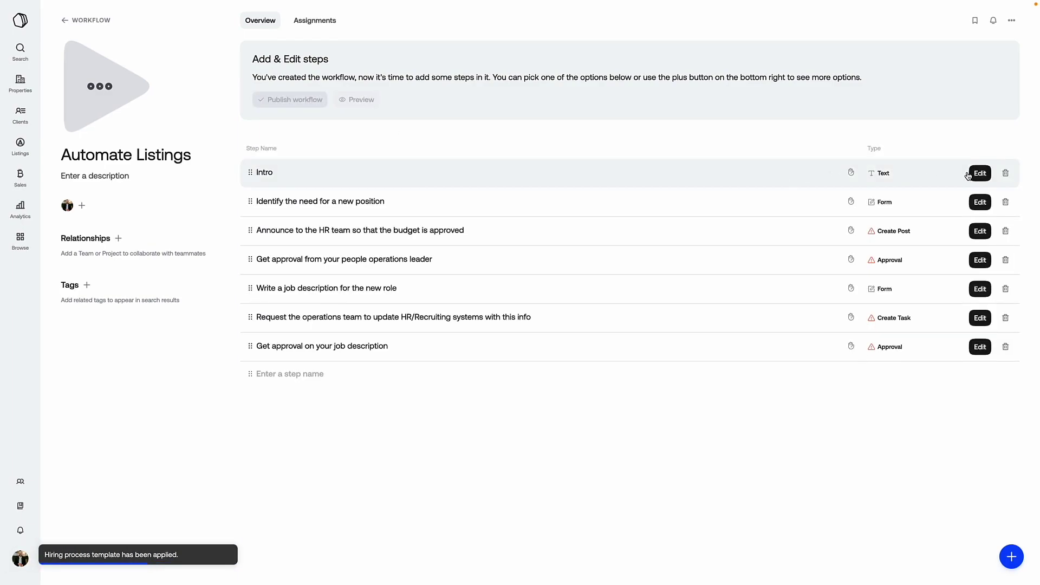
pyautogui.click(981, 231)
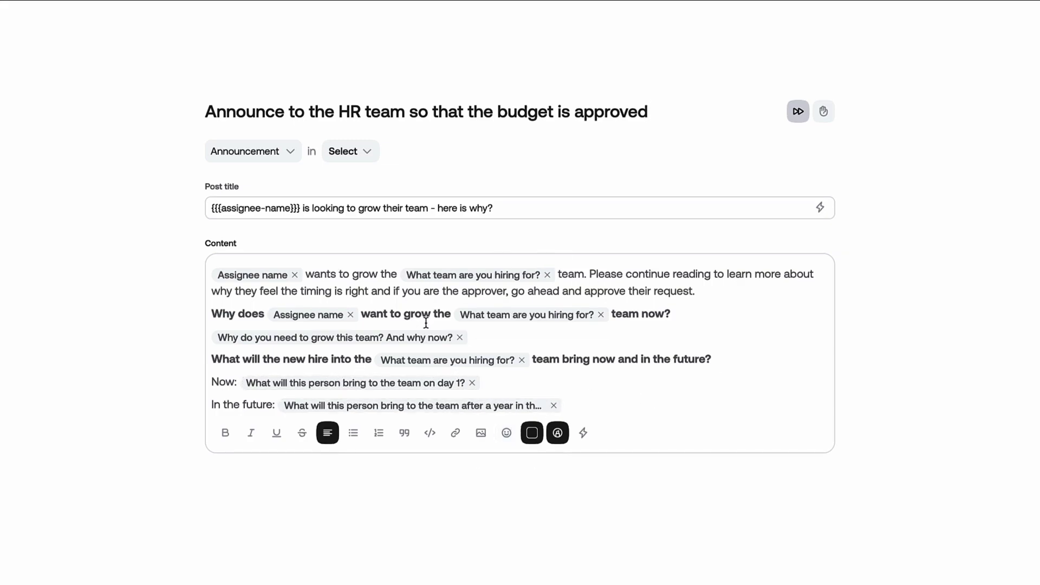
pyautogui.click(373, 157)
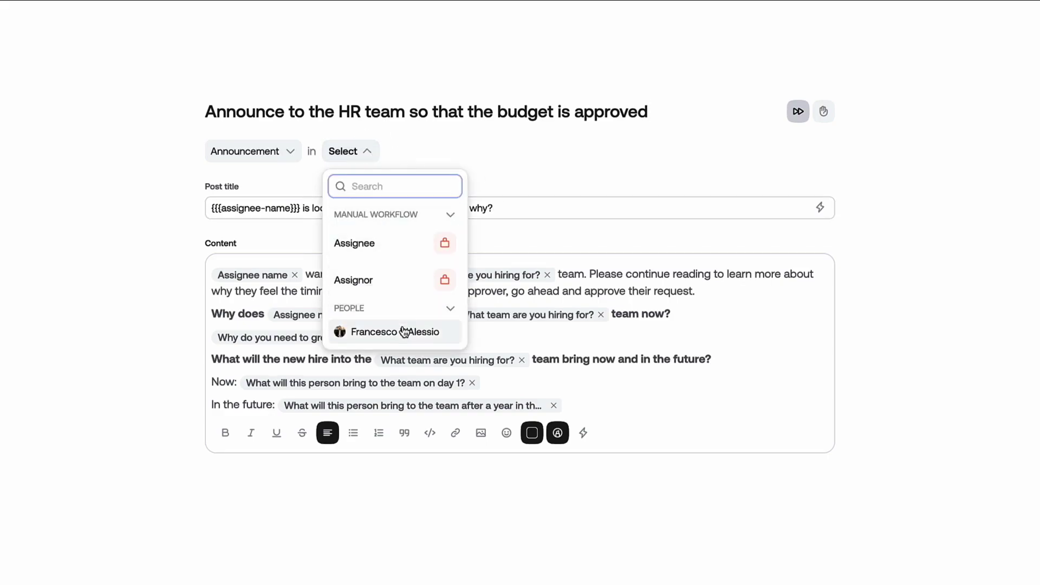
pyautogui.click(505, 163)
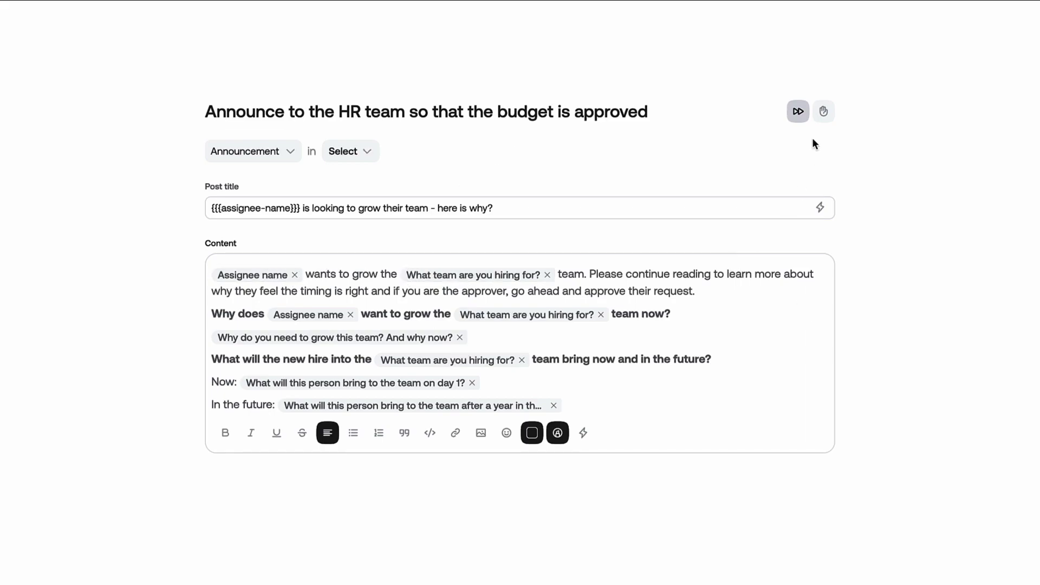
pyautogui.click(797, 113)
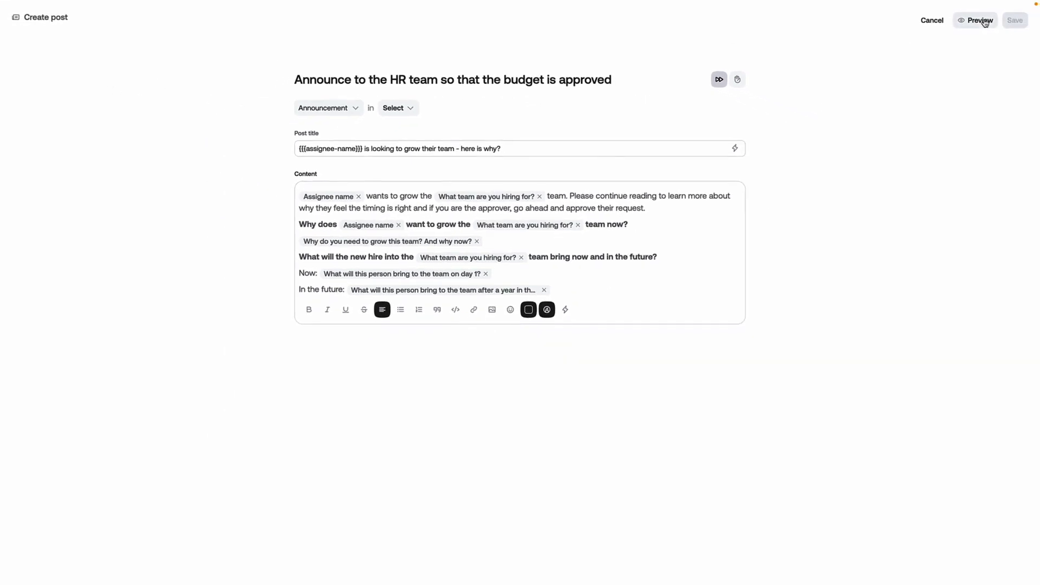
pyautogui.click(923, 20)
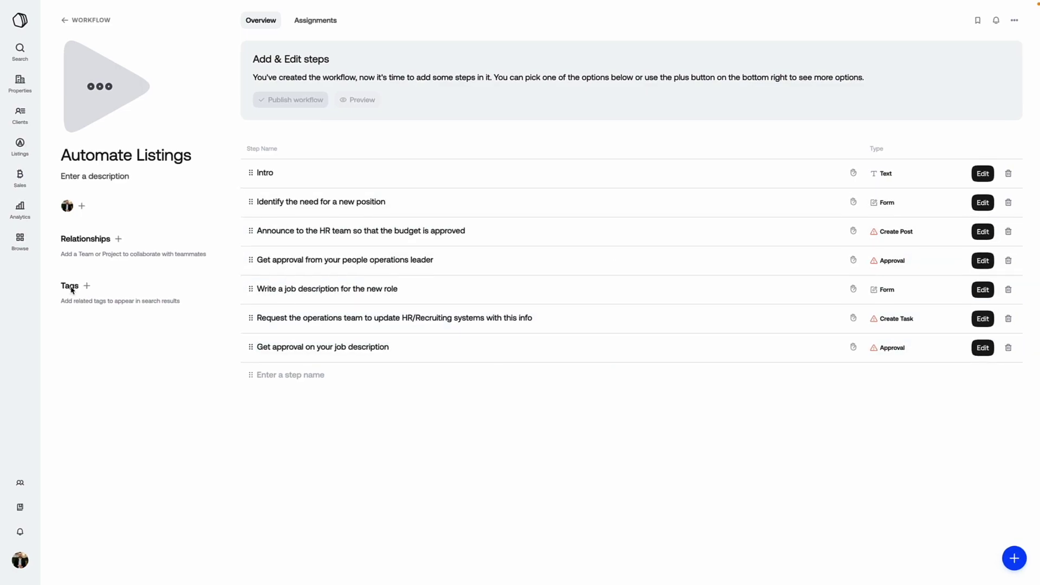
# - Rename the Automate Listings workflow to 'Hiring New Real Estate Agent' in its Details panel
pyautogui.click(318, 26)
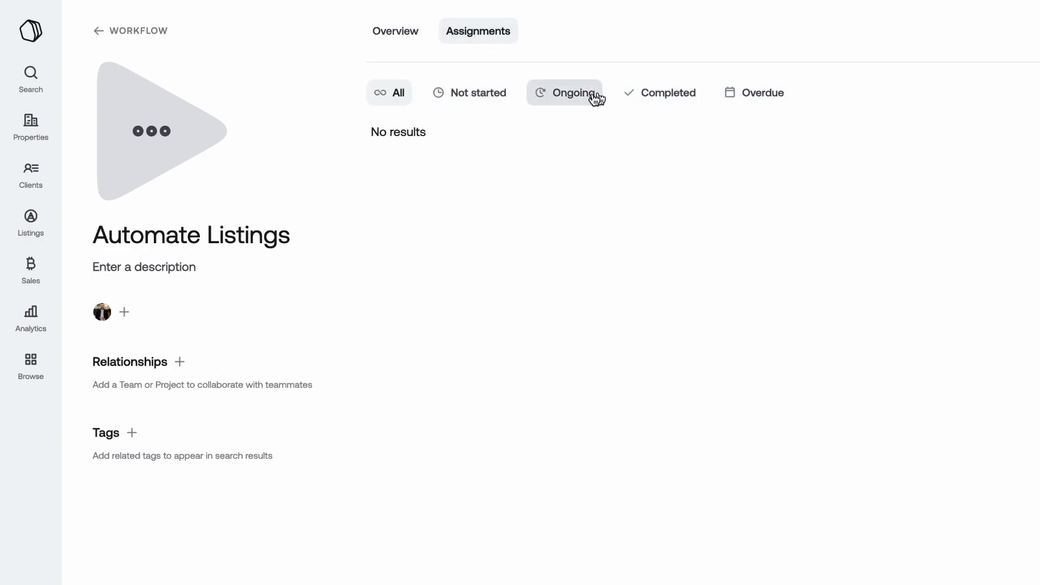
pyautogui.click(400, 33)
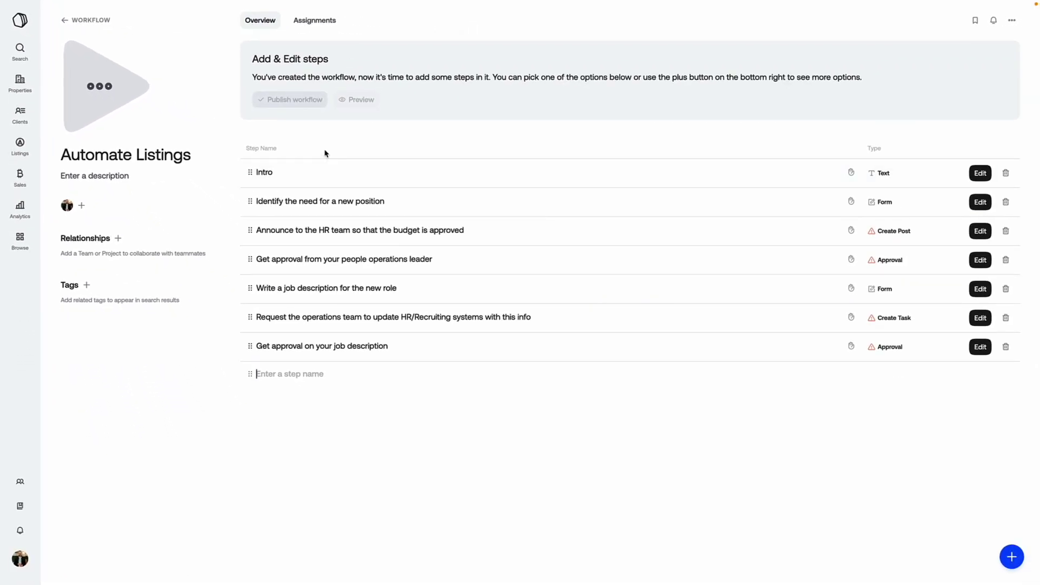
pyautogui.click(23, 91)
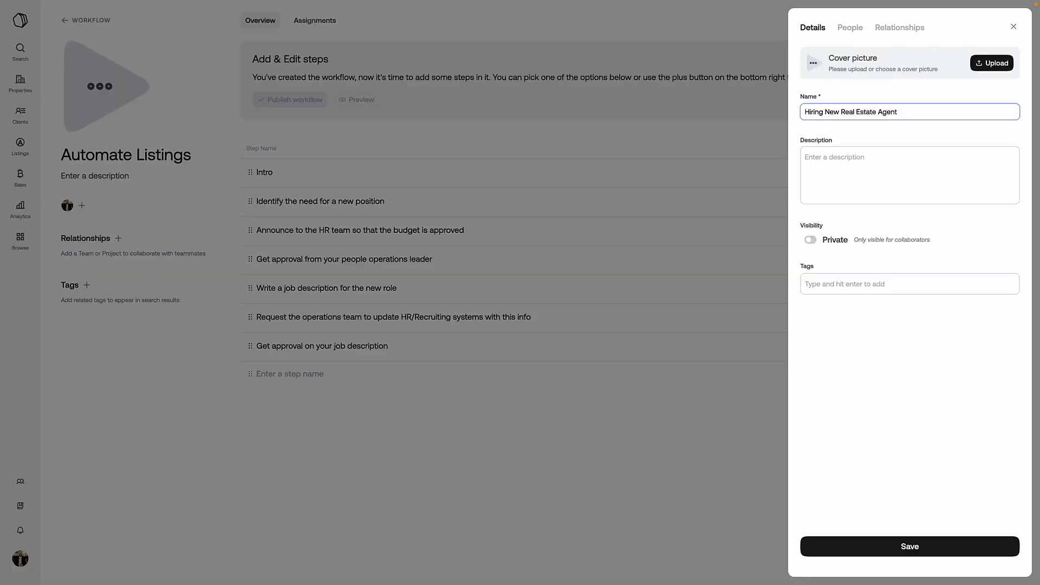
pyautogui.click(894, 552)
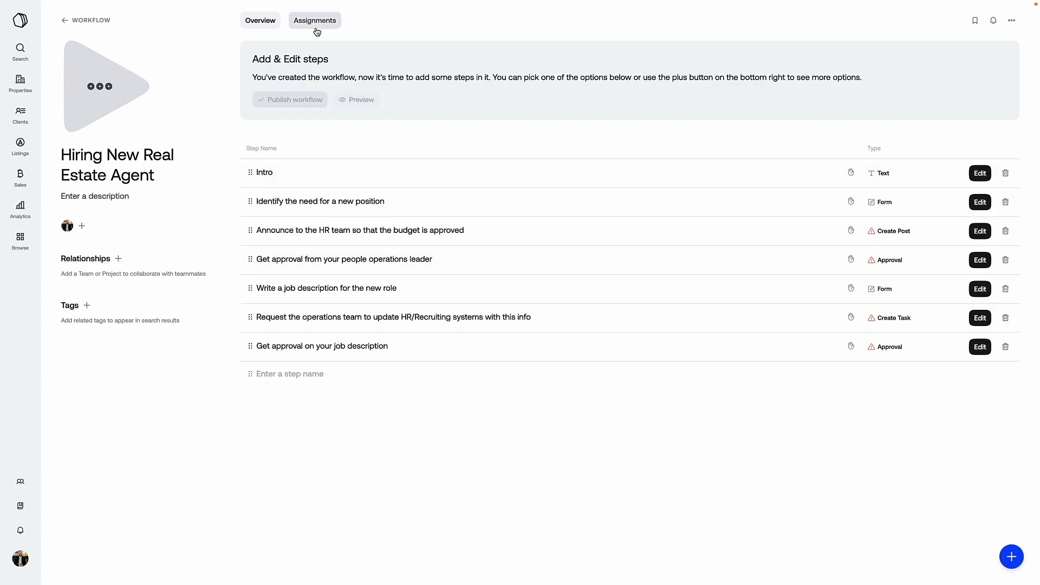
# - Review the Intro step preview and the Identify the need for a new position form
pyautogui.click(309, 175)
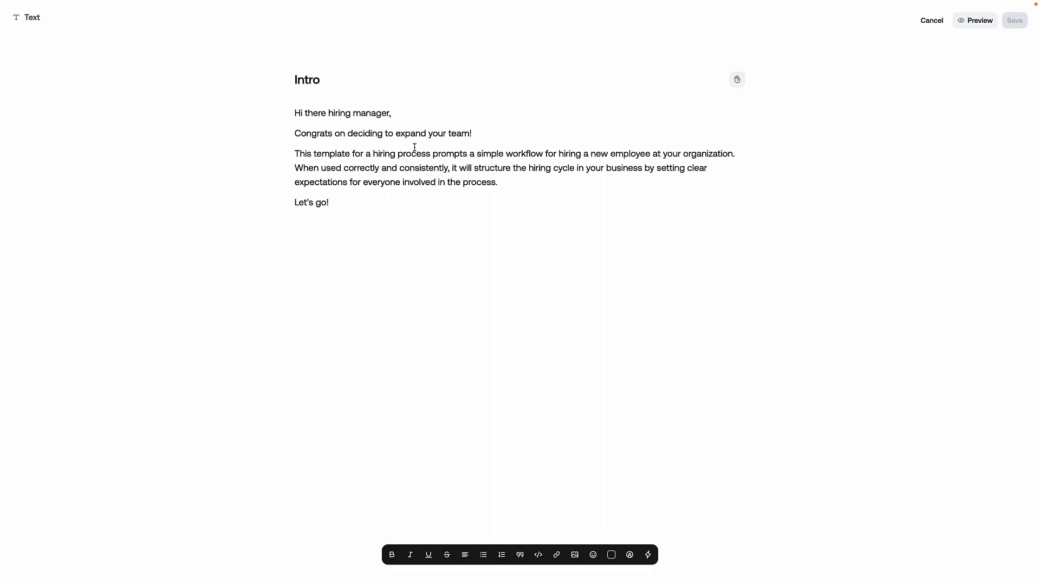
pyautogui.click(971, 28)
pyautogui.click(948, 19)
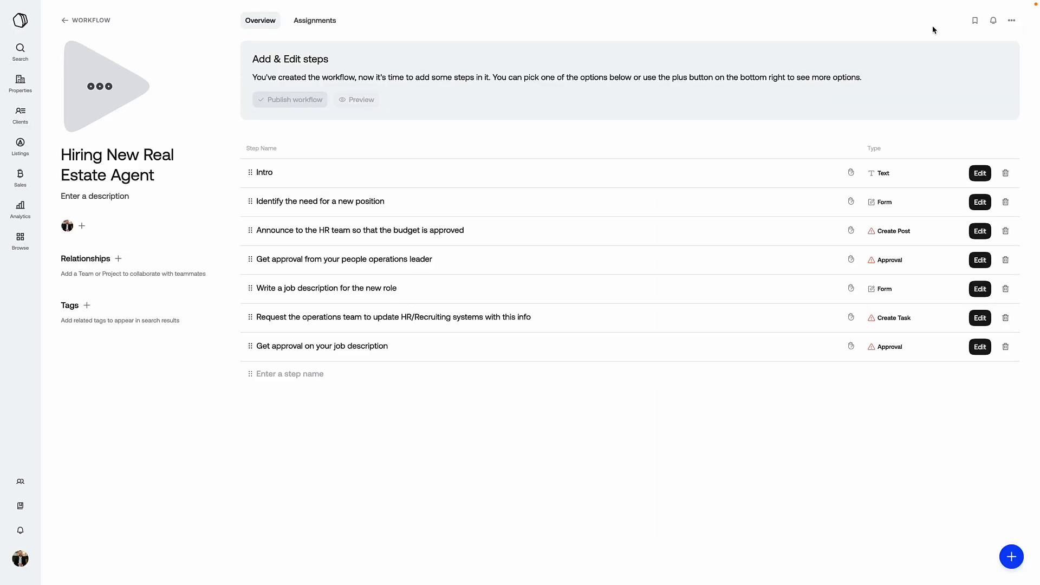
pyautogui.click(514, 203)
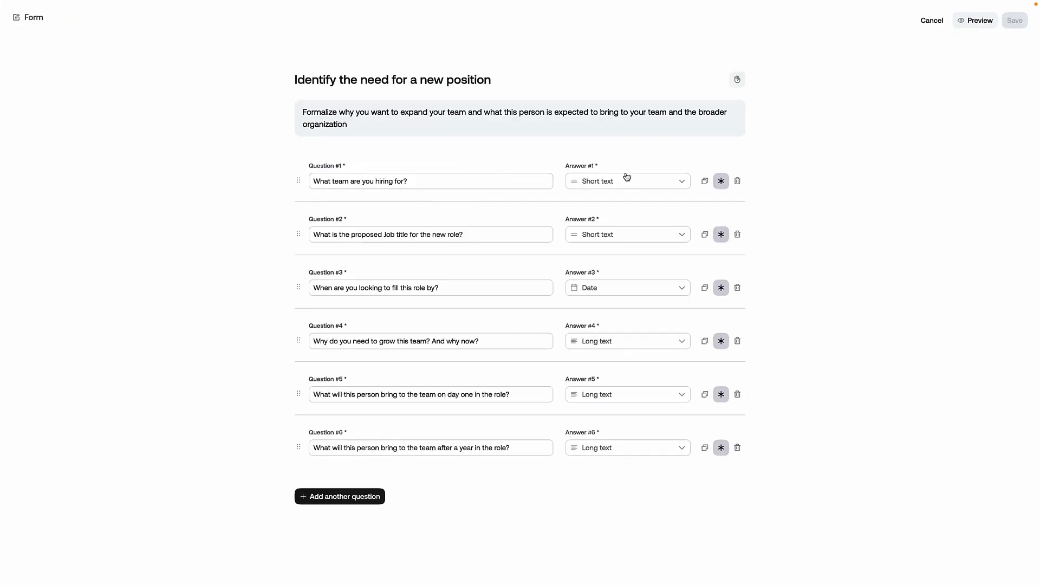
pyautogui.click(939, 23)
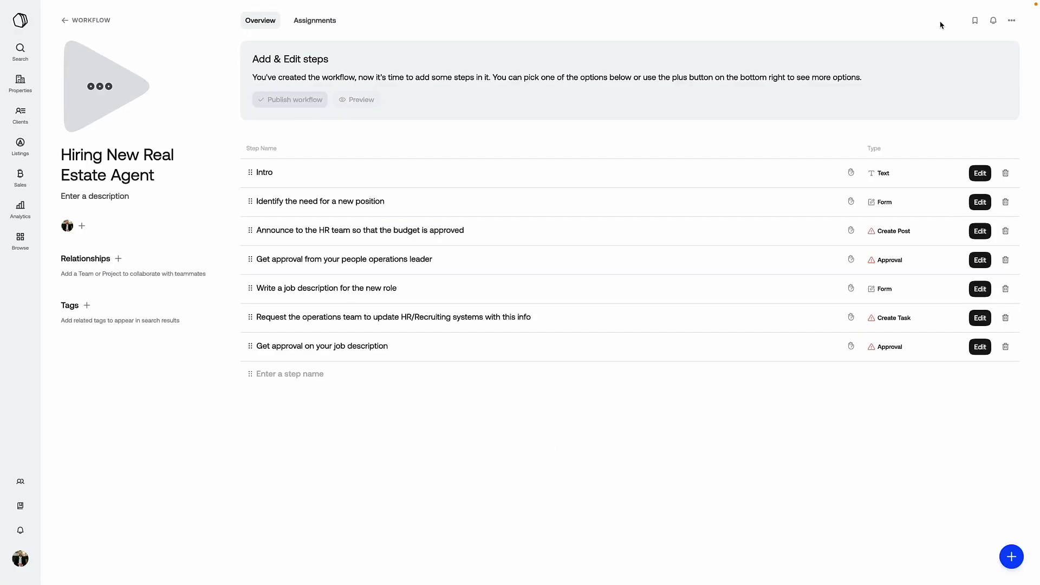
# - Assign an approver to the Get approval from your people operations leader step and save
pyautogui.click(980, 260)
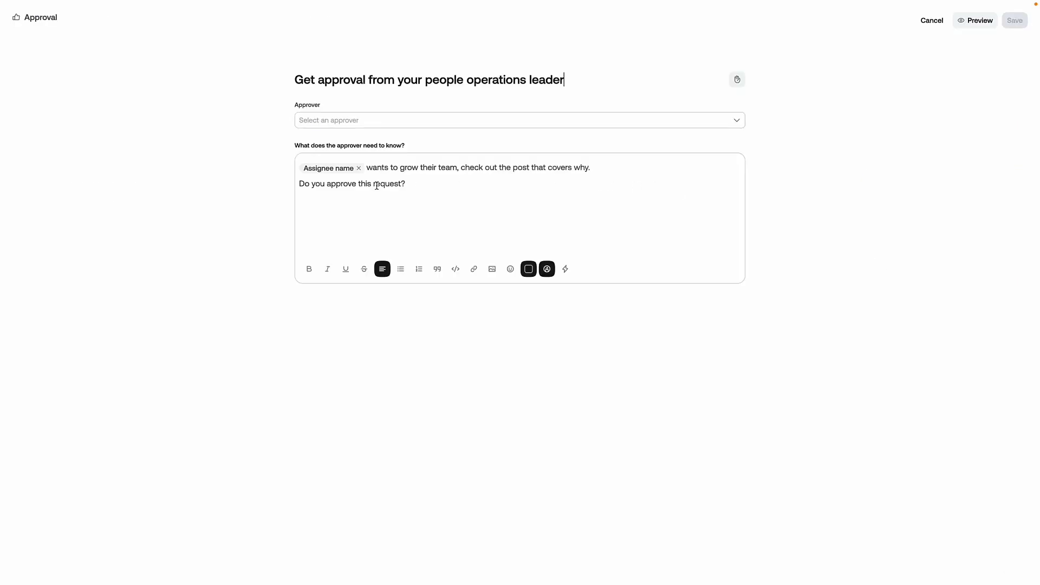
pyautogui.click(332, 120)
pyautogui.click(339, 144)
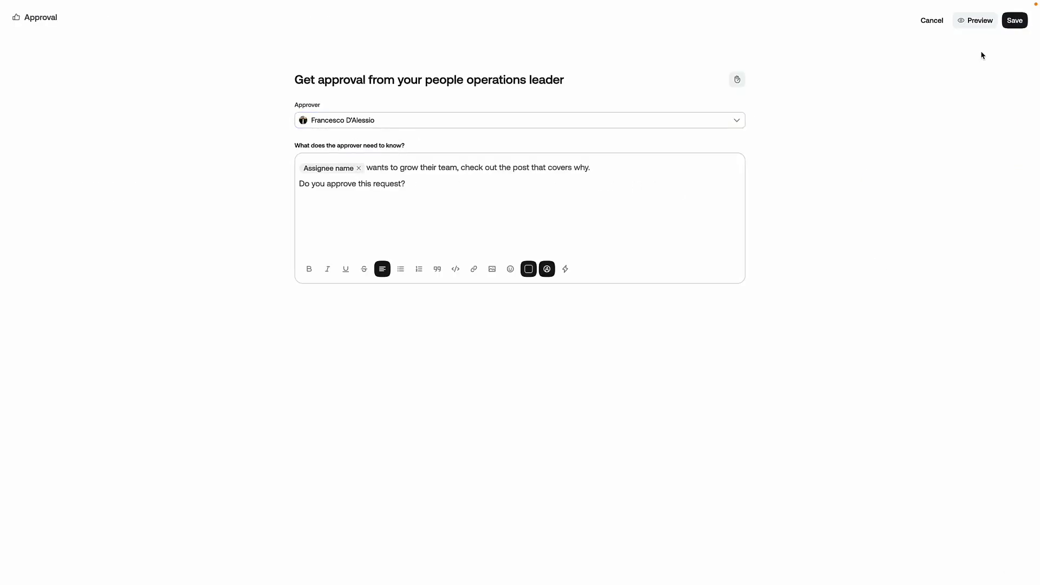
pyautogui.click(1015, 20)
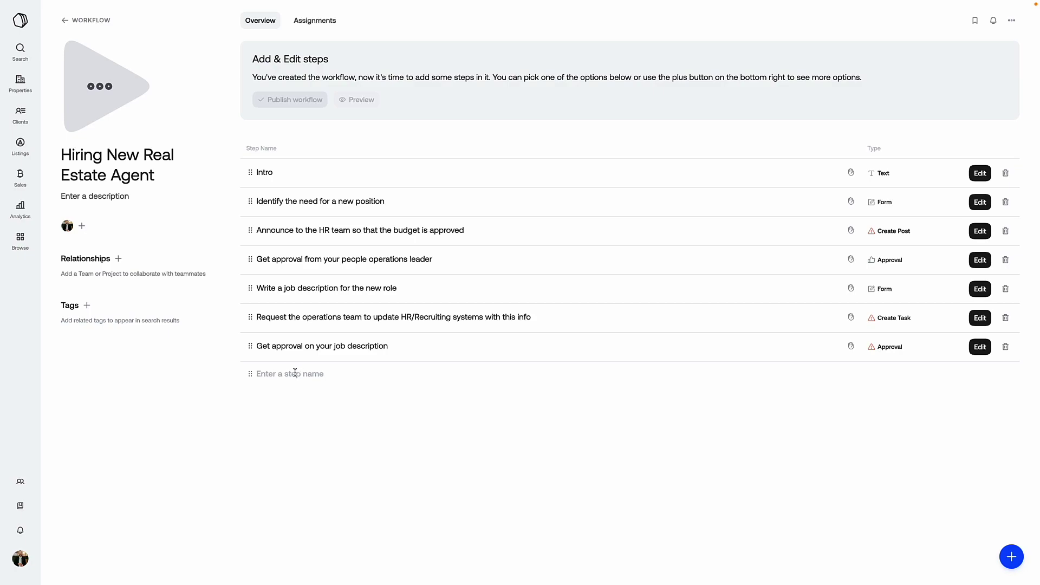
pyautogui.write('/')
pyautogui.press('BackSpace')
pyautogui.click(92, 21)
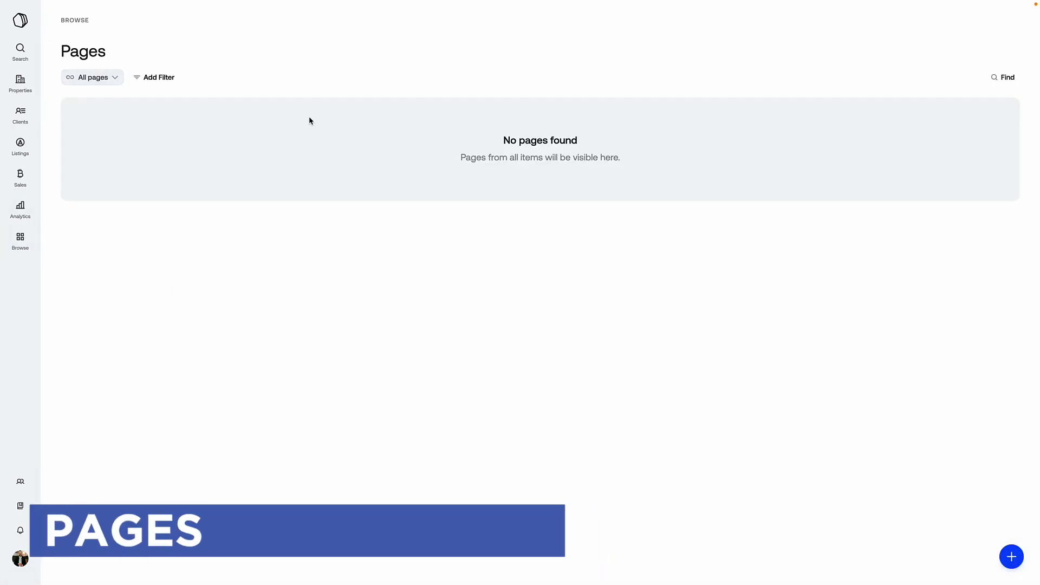
pyautogui.click(22, 88)
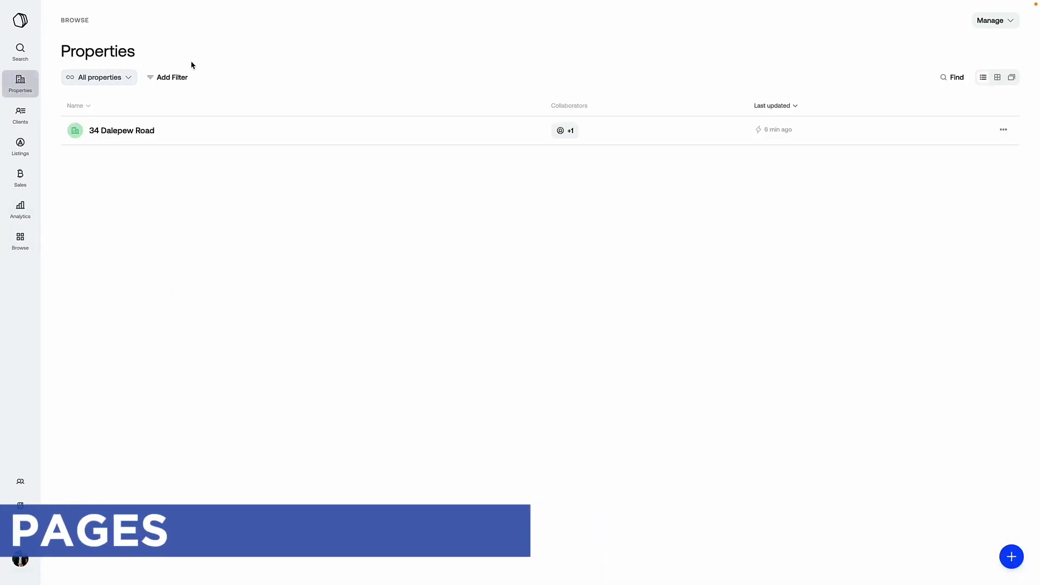
pyautogui.click(156, 130)
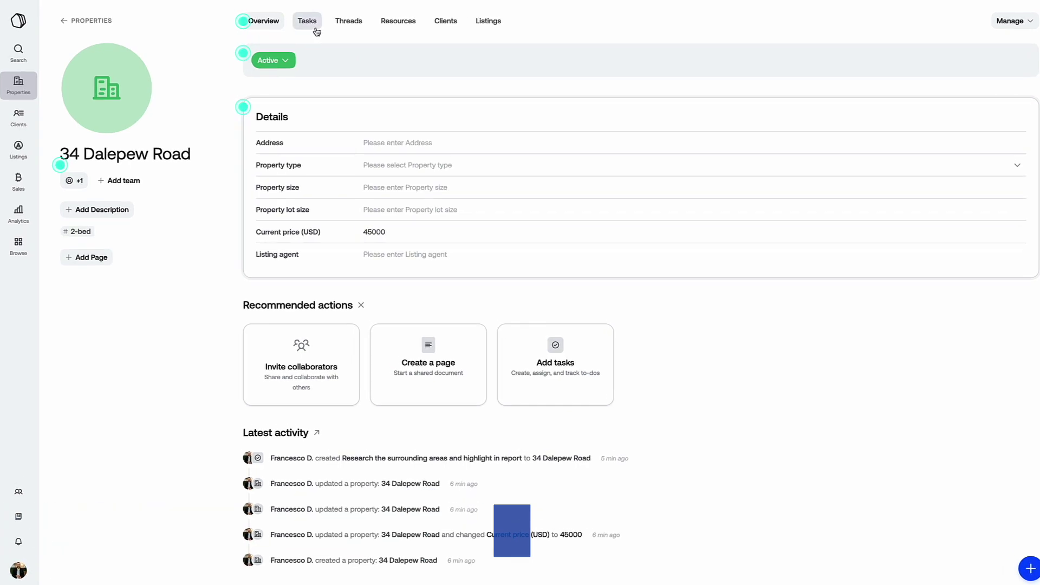
pyautogui.click(82, 349)
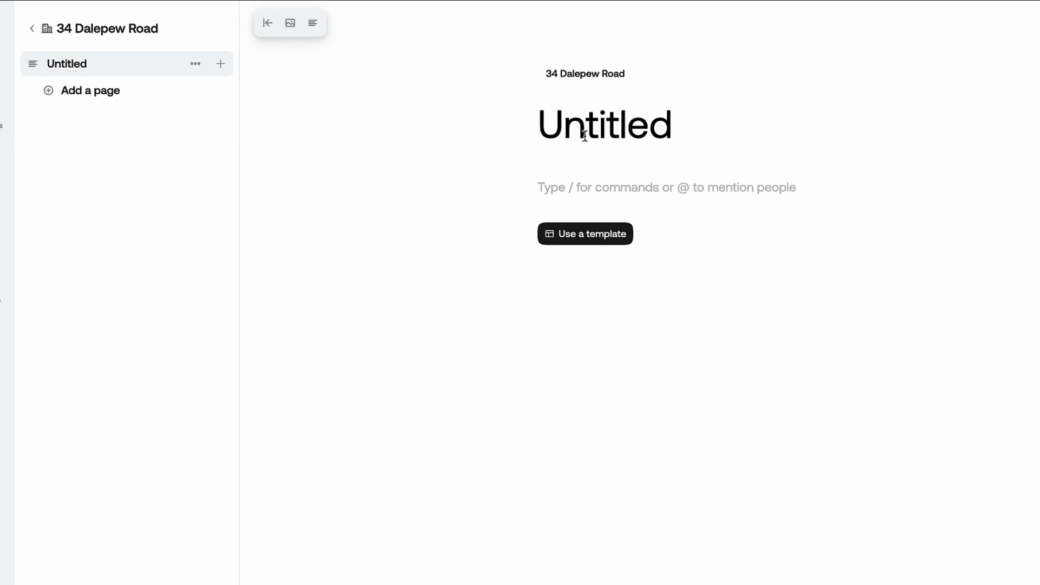
# - Title the new page 'Property Outline', leaving the body empty
pyautogui.doubleClick(585, 135)
pyautogui.write('Property Out')
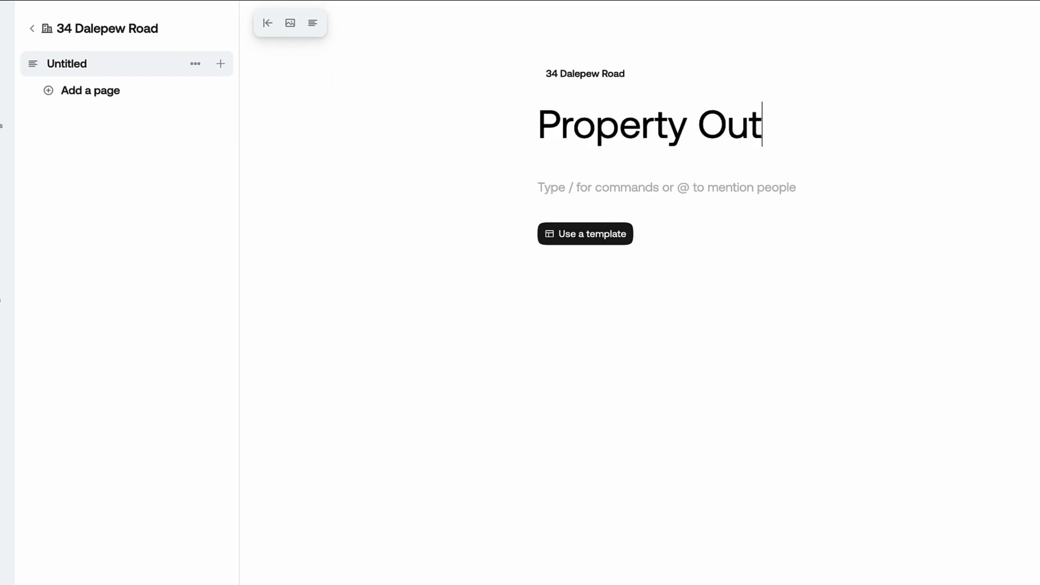
pyautogui.write('line/')
pyautogui.press('BackSpace')
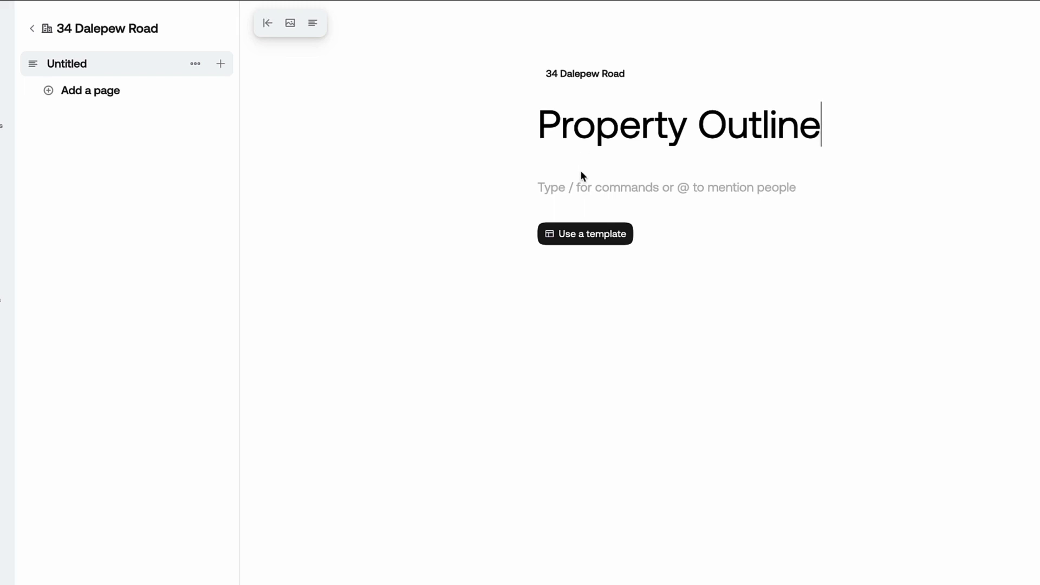
pyautogui.click(593, 186)
pyautogui.write('/')
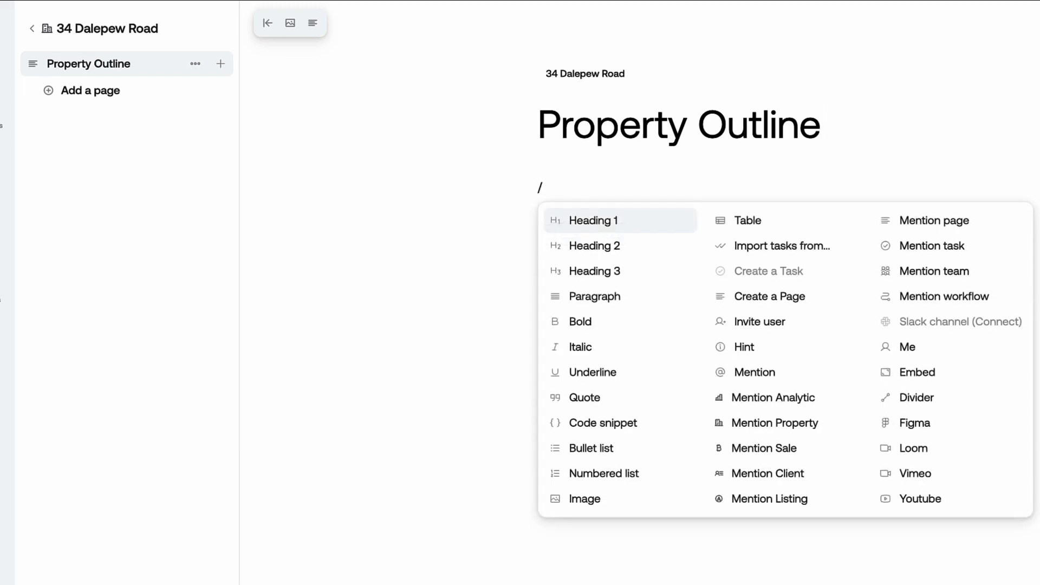
pyautogui.press('BackSpace')
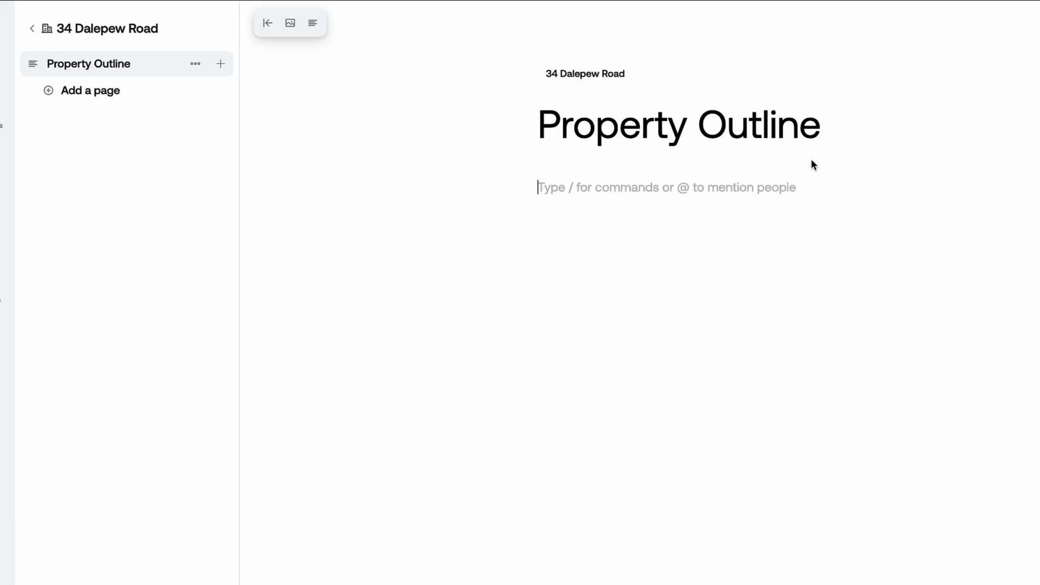
pyautogui.click(864, 138)
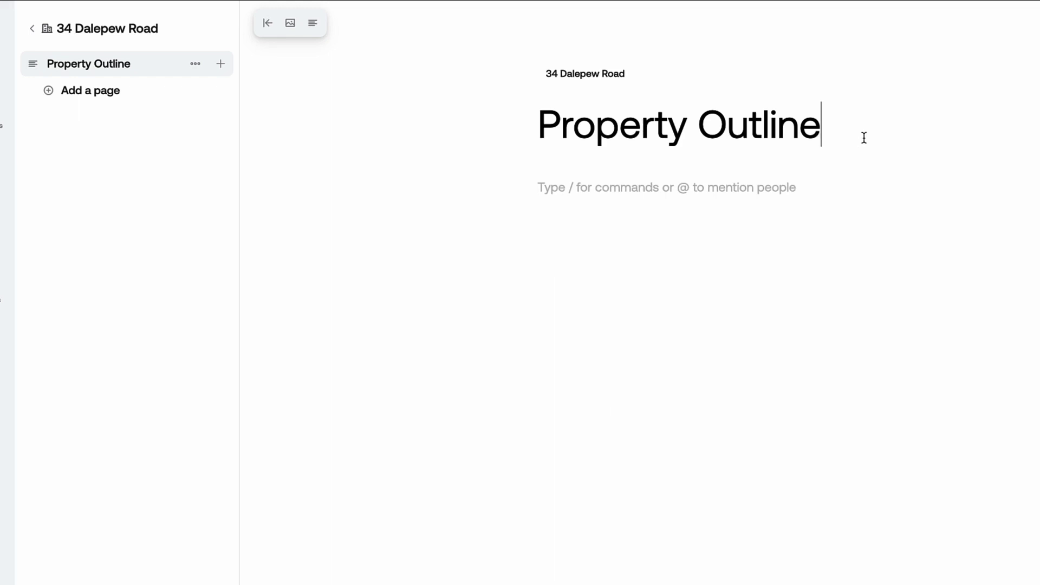
pyautogui.click(742, 183)
pyautogui.write('/')
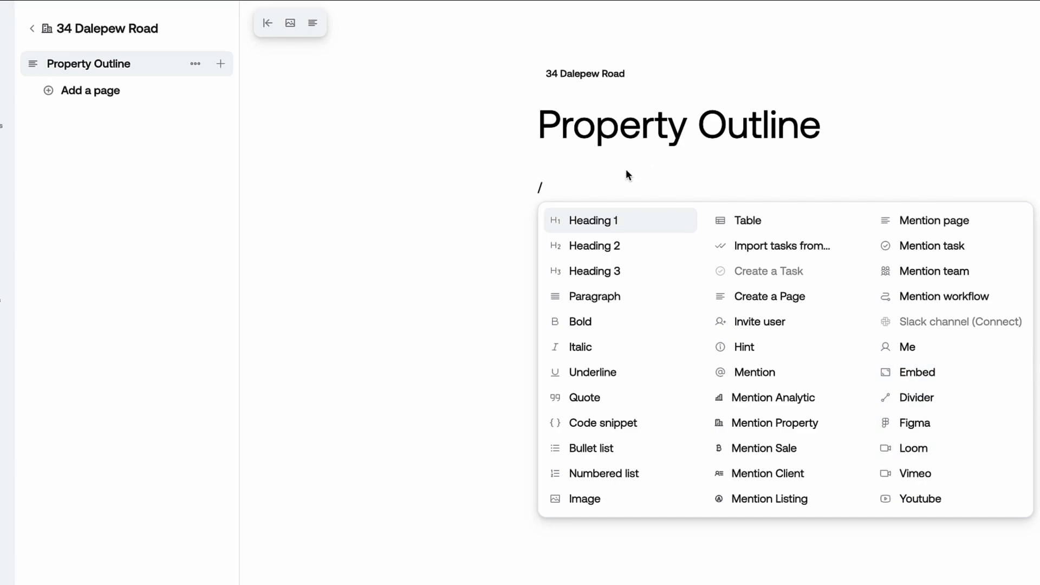
pyautogui.click(603, 169)
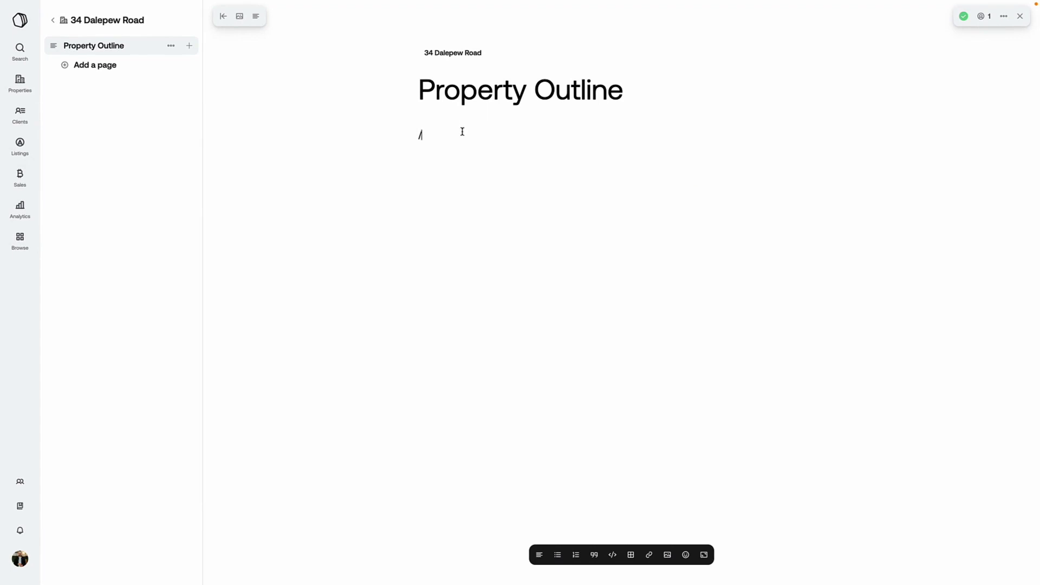
pyautogui.press('Escape')
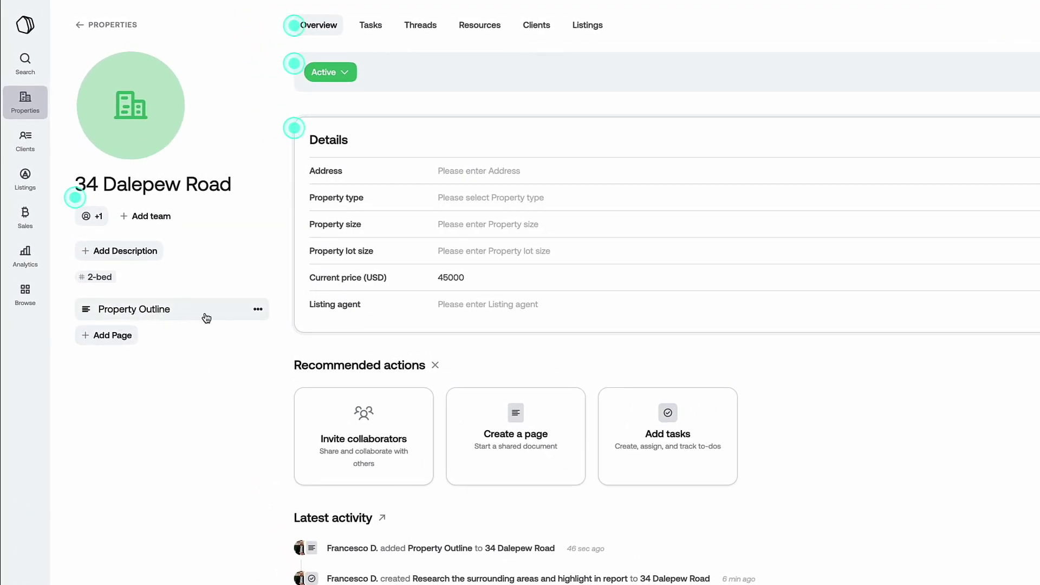
pyautogui.click(258, 309)
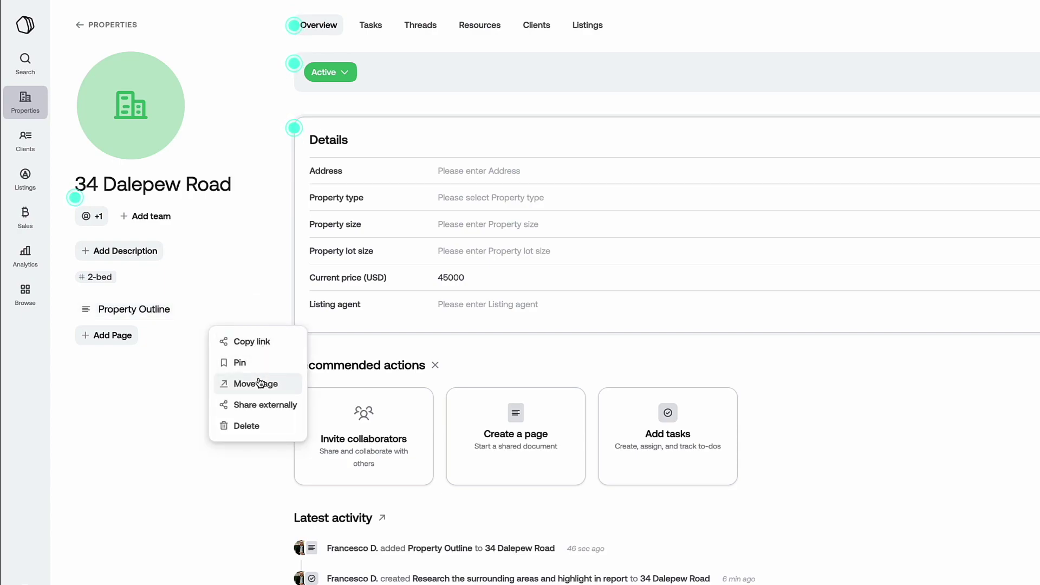
pyautogui.click(142, 340)
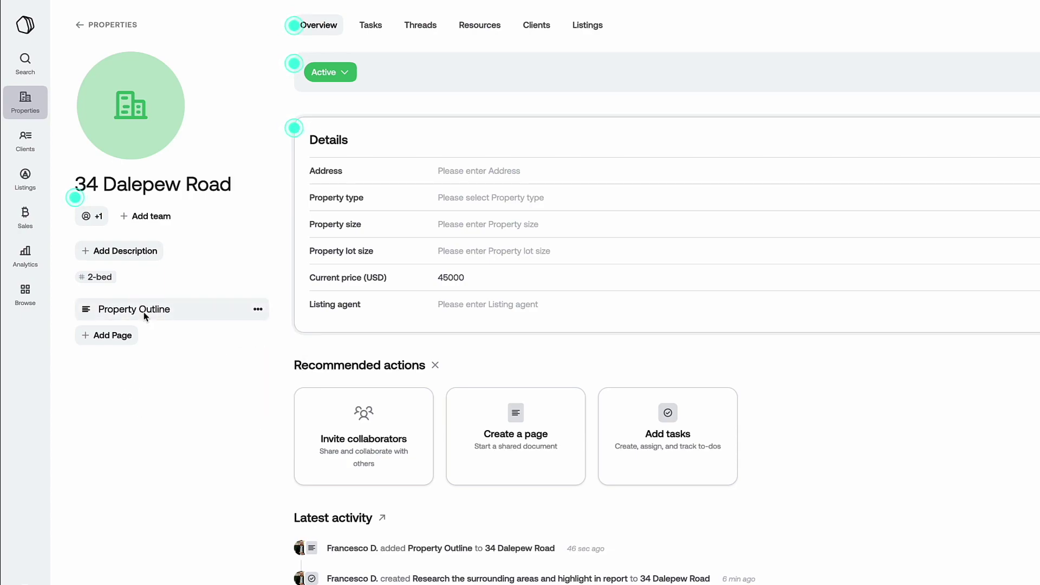
pyautogui.click(145, 316)
pyautogui.click(67, 24)
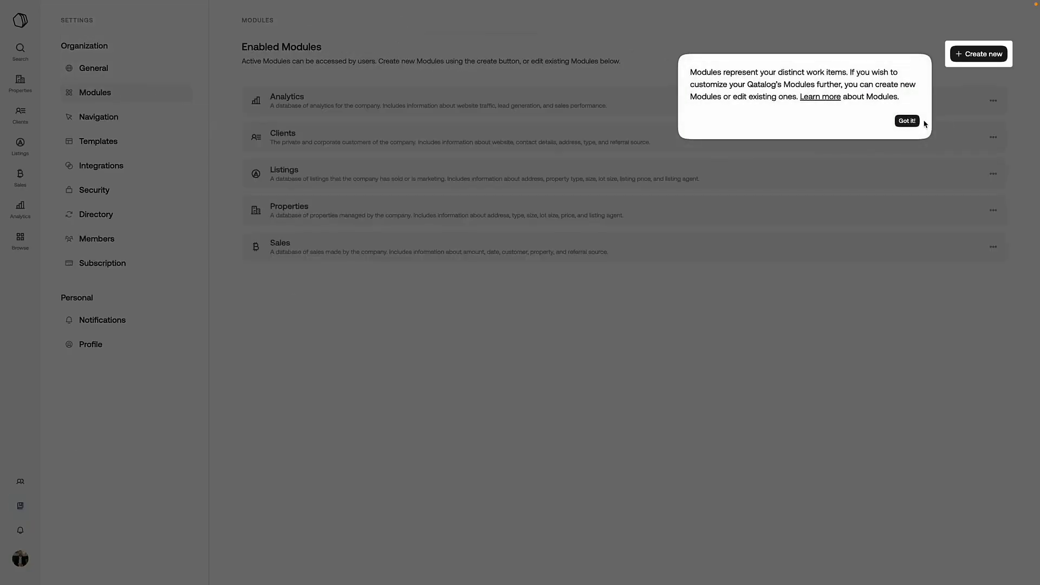
# - Dismiss the modules tip and permanently delete the Analytics module
pyautogui.click(907, 121)
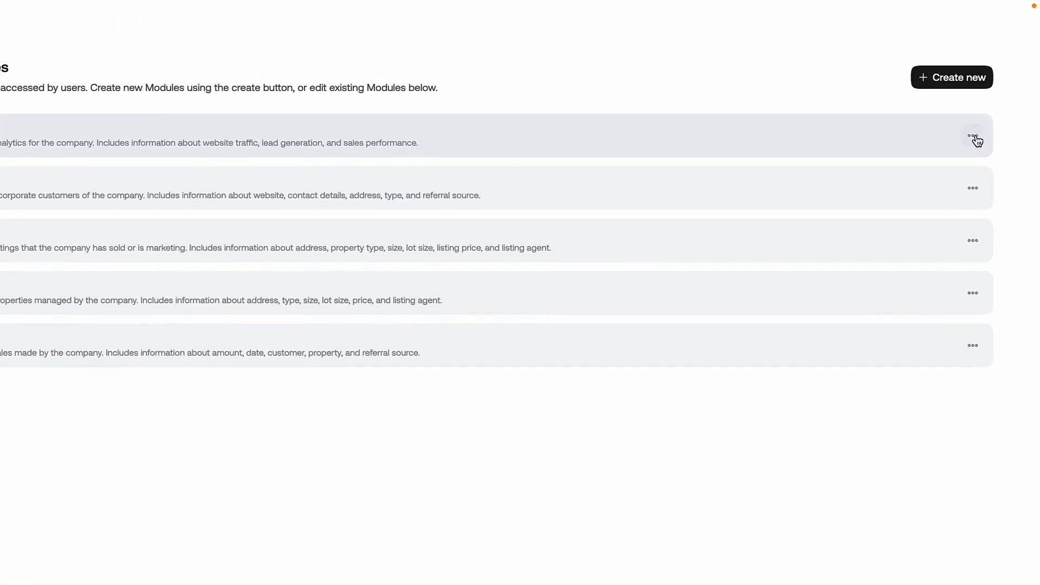
pyautogui.click(976, 137)
pyautogui.click(966, 222)
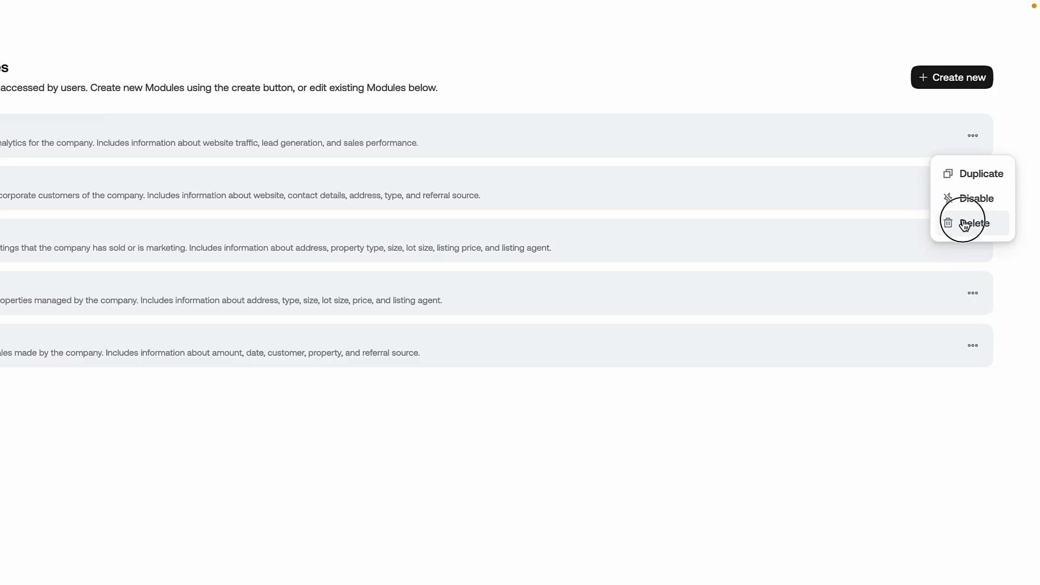
pyautogui.click(309, 258)
pyautogui.click(432, 301)
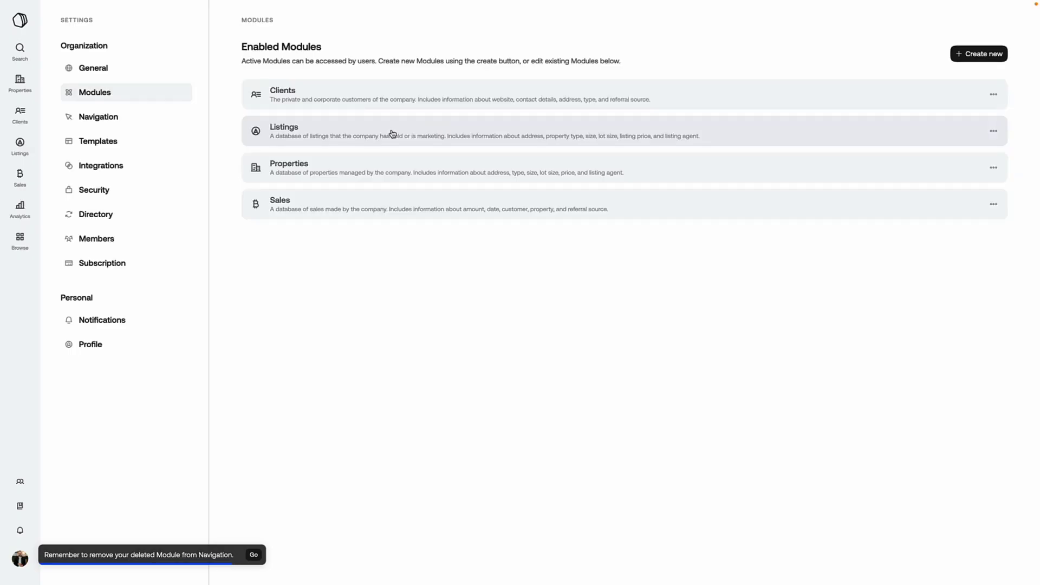
# - Explore the Clients module settings, adding then removing Timelines, and close without saving
pyautogui.click(390, 102)
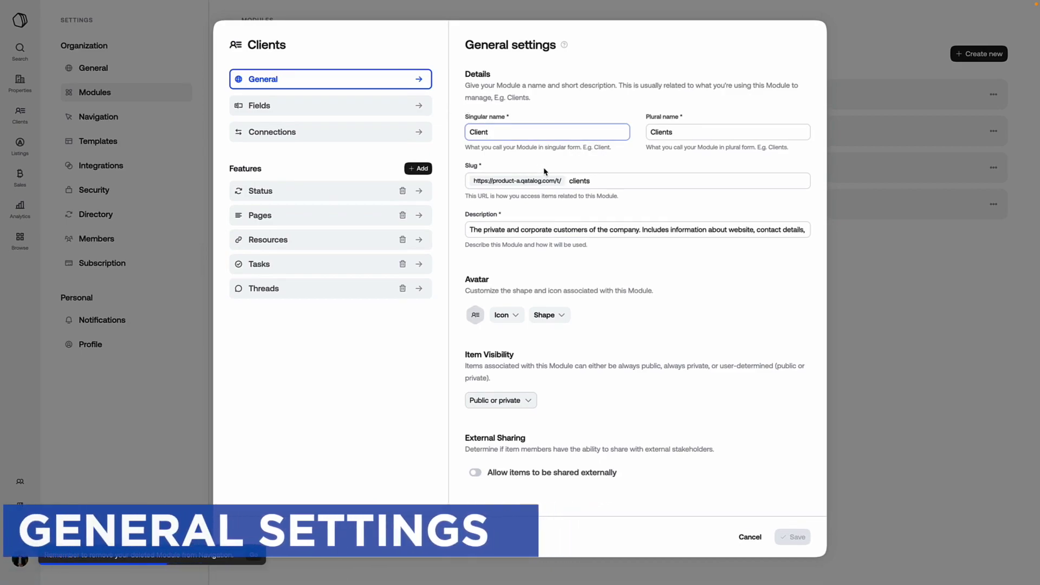
pyautogui.click(333, 191)
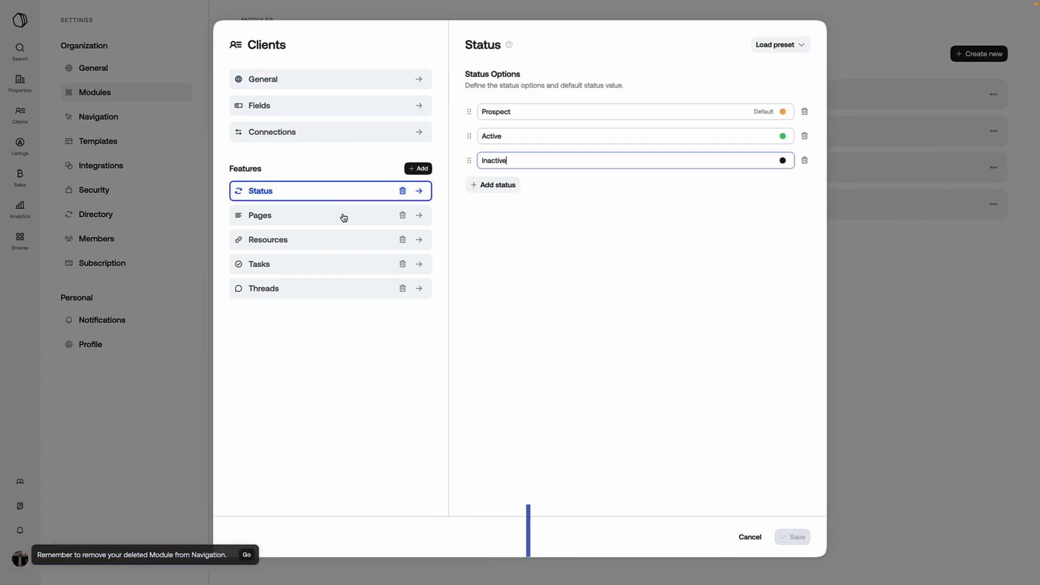
pyautogui.click(343, 216)
pyautogui.click(408, 173)
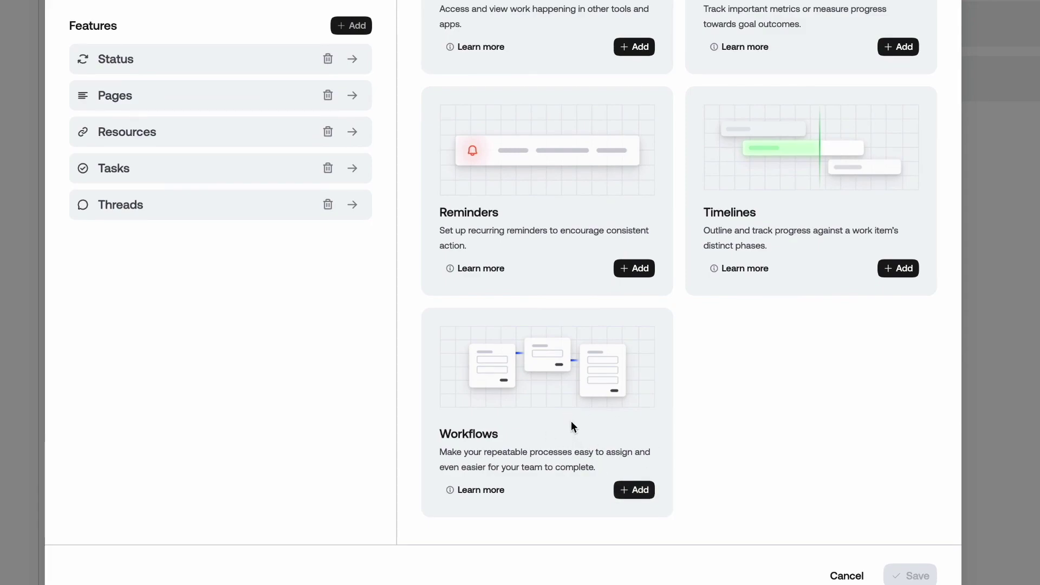
pyautogui.click(899, 268)
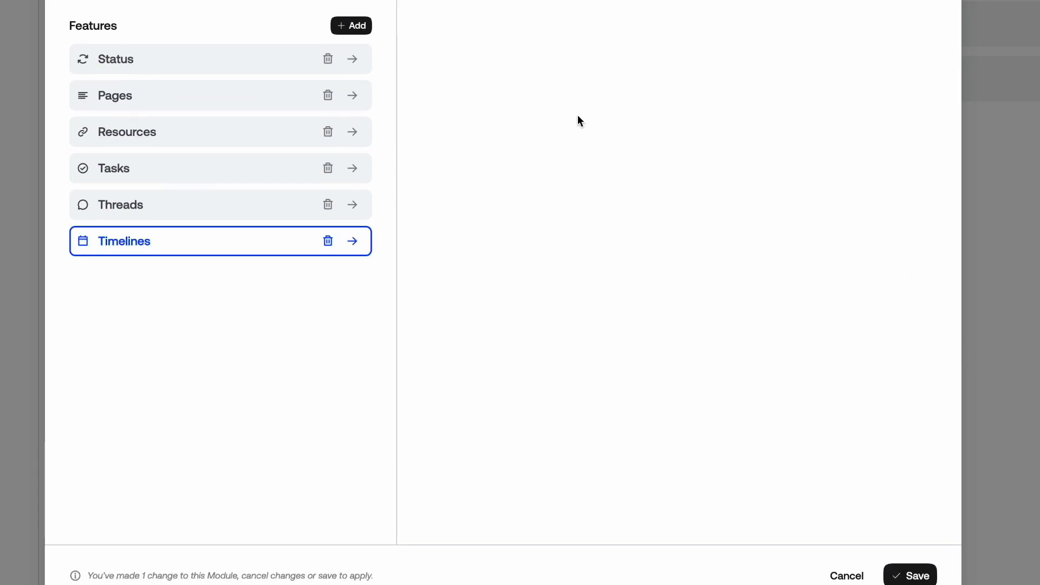
pyautogui.click(328, 241)
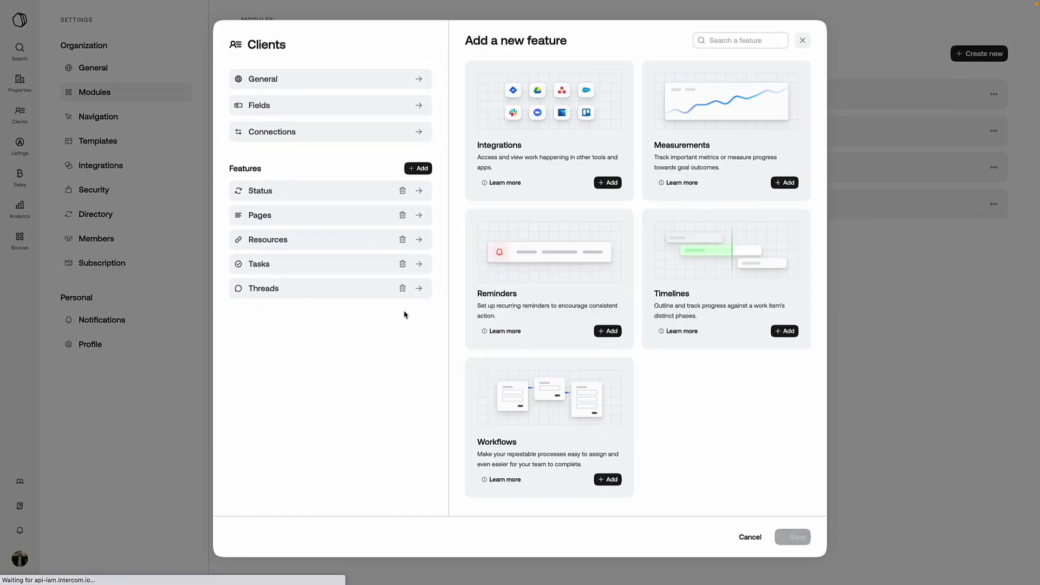
pyautogui.click(140, 188)
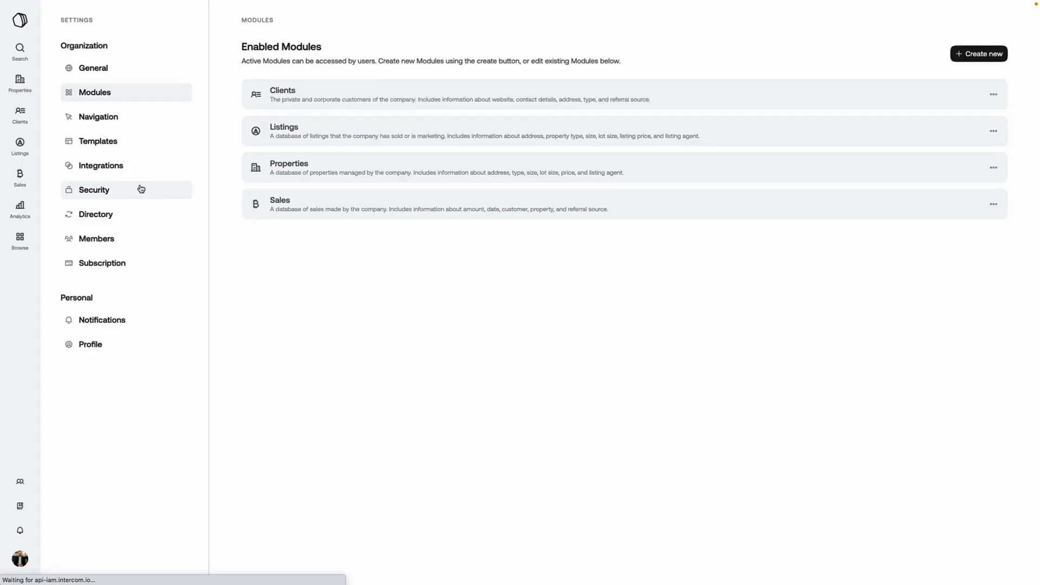
# - Add the Timelines feature to Properties and create two default timeline phases
pyautogui.click(428, 170)
pyautogui.click(419, 169)
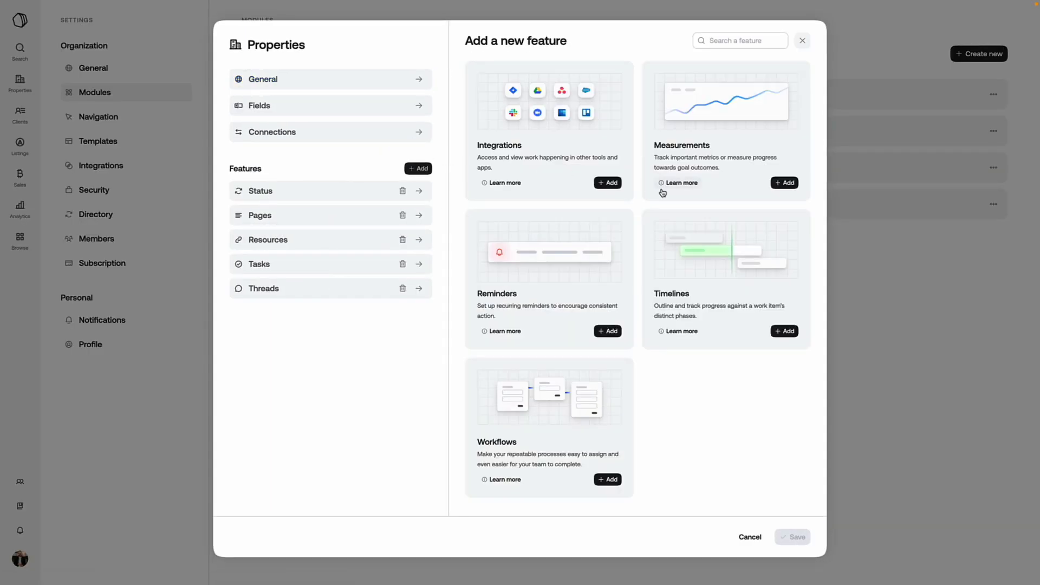
pyautogui.click(783, 332)
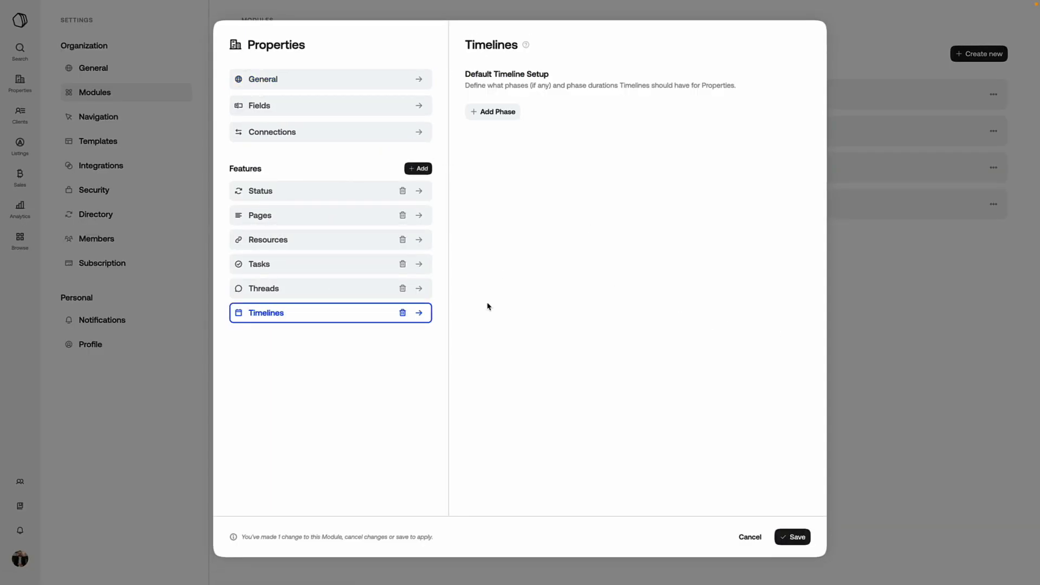
pyautogui.click(489, 114)
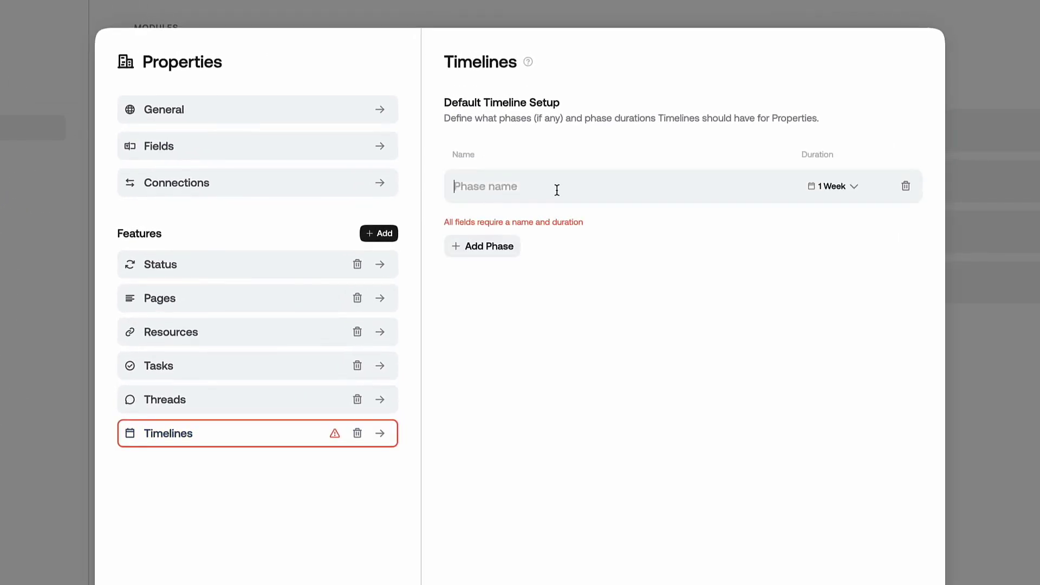
pyautogui.write('Research')
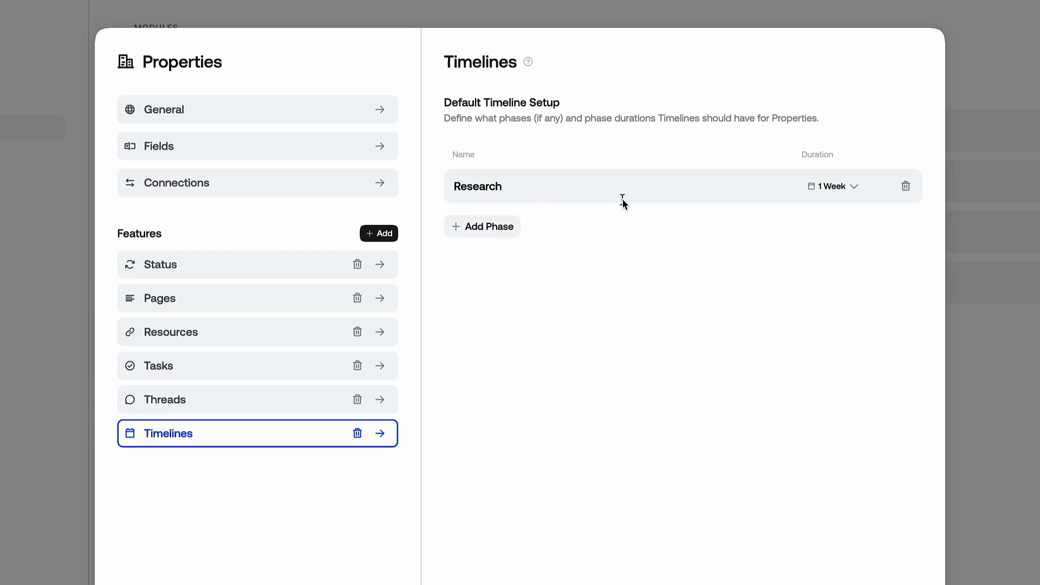
pyautogui.click(515, 224)
pyautogui.write('Sale')
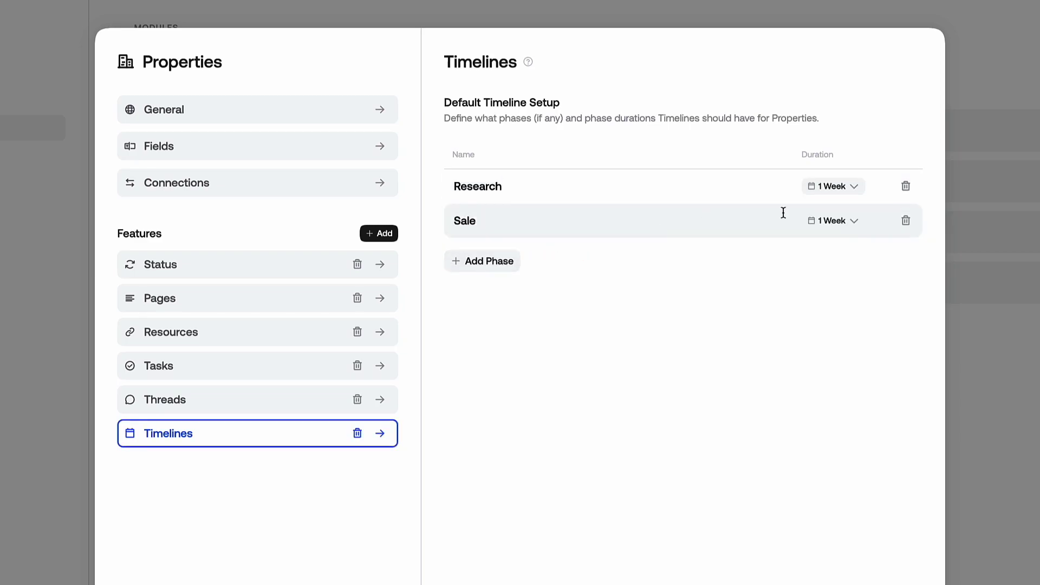
# - Set the Sale phase duration to 2 months, start another phase, and close the settings
pyautogui.click(852, 222)
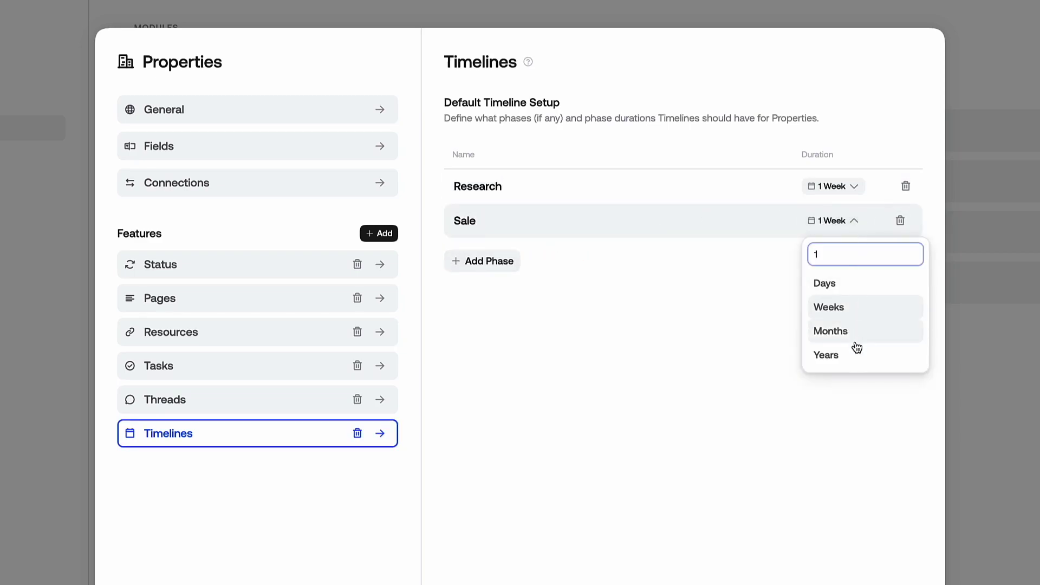
pyautogui.click(830, 331)
pyautogui.click(840, 224)
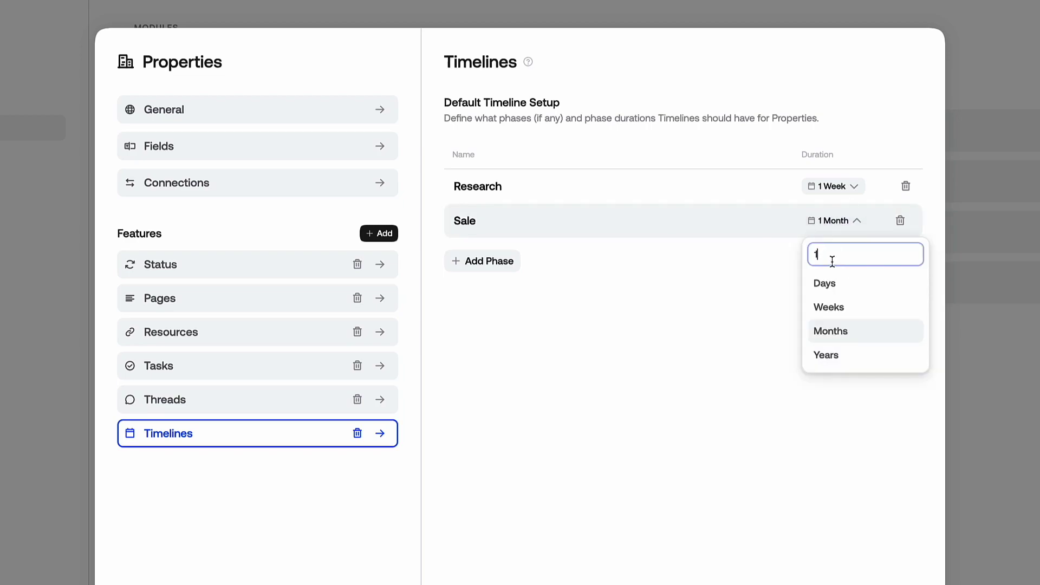
pyautogui.click(765, 283)
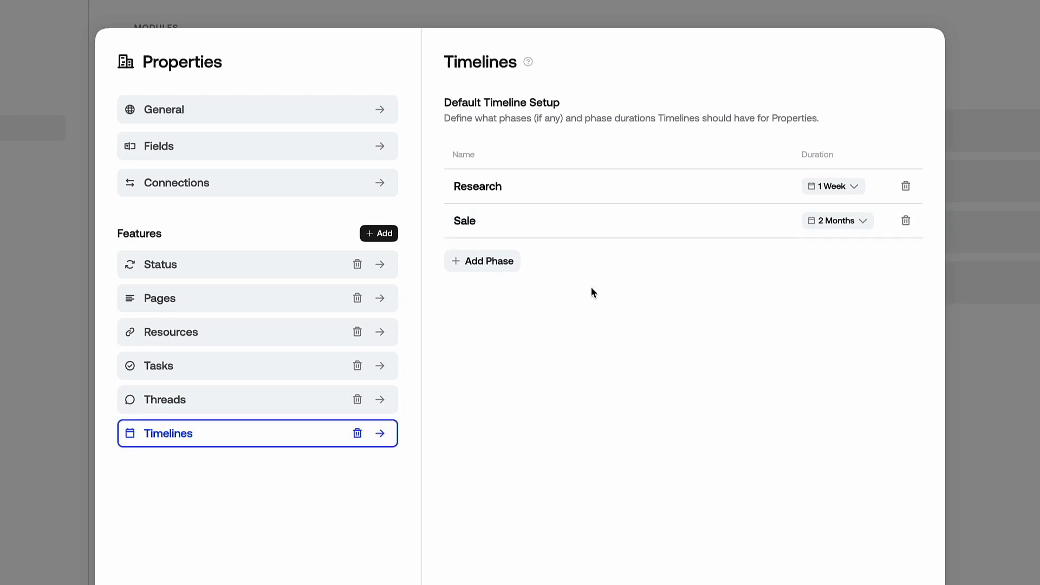
pyautogui.click(510, 265)
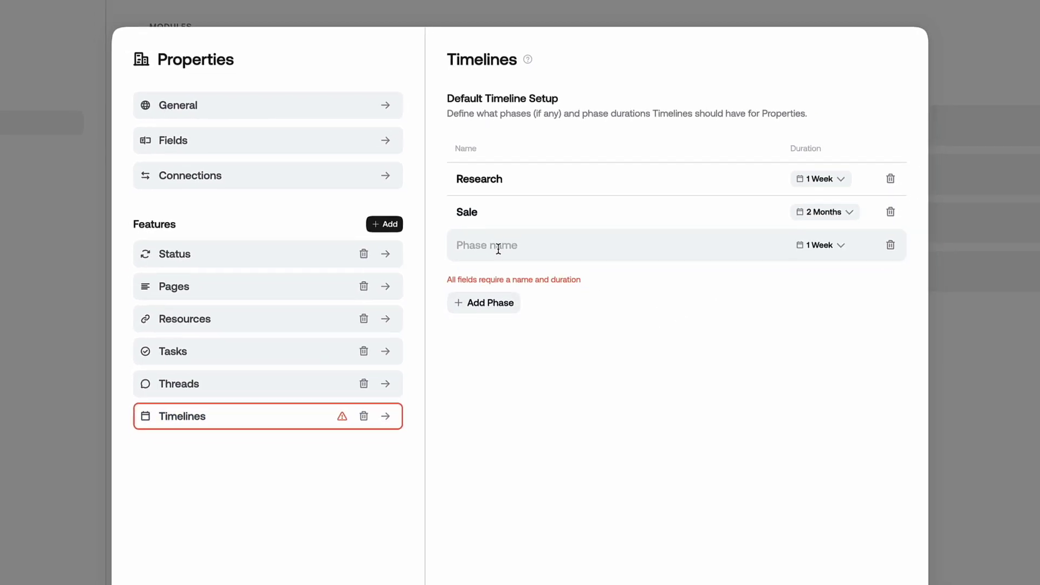
pyautogui.write('Exchange')
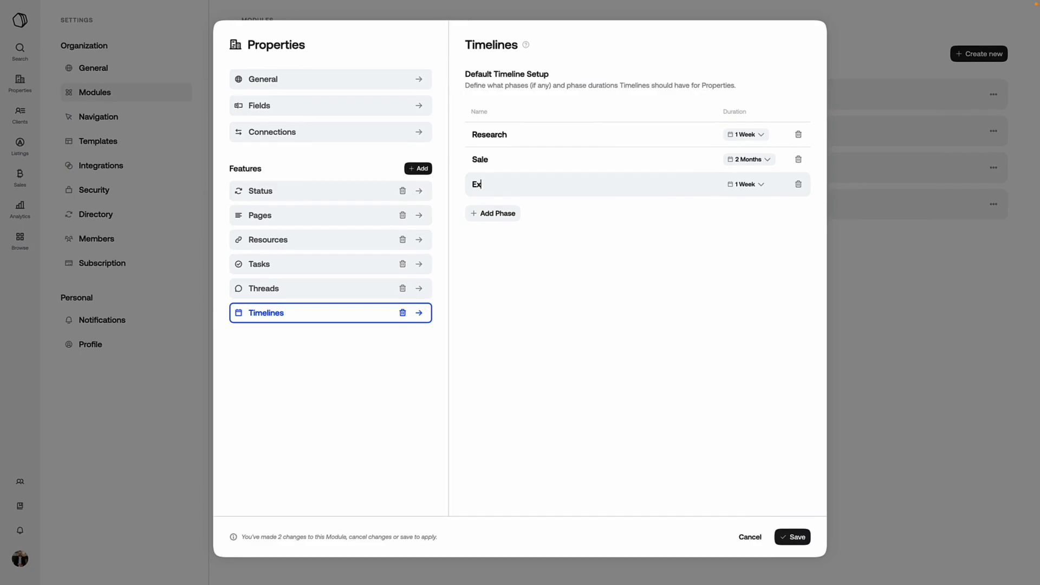
pyautogui.click(26, 86)
pyautogui.click(26, 86)
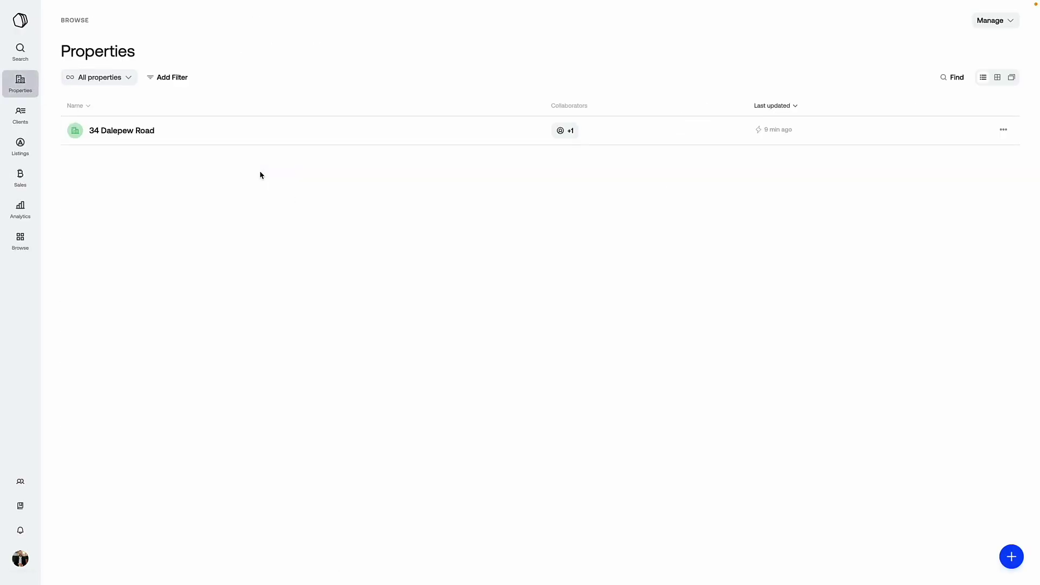
pyautogui.click(228, 140)
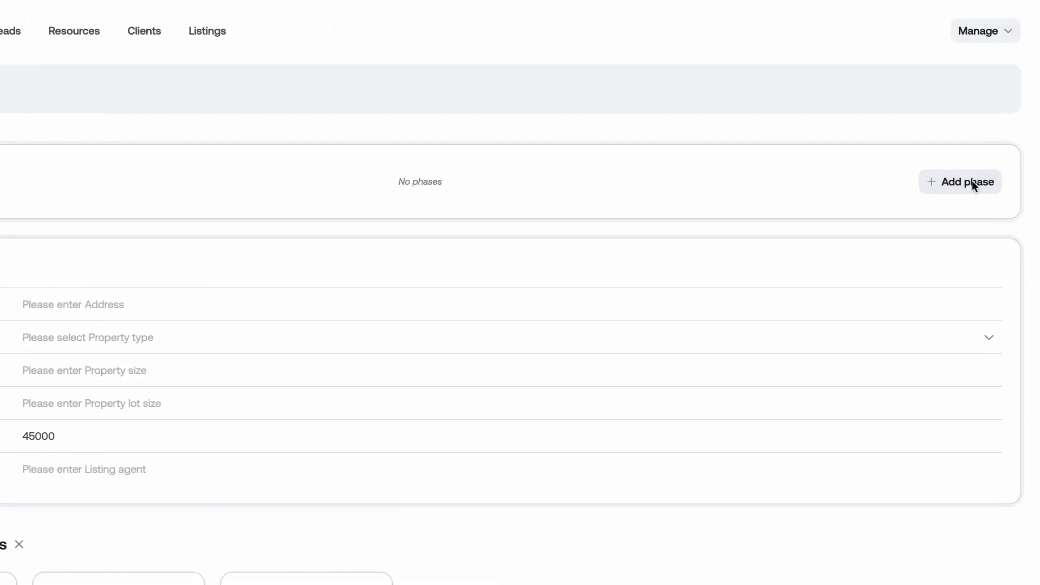
pyautogui.click(972, 182)
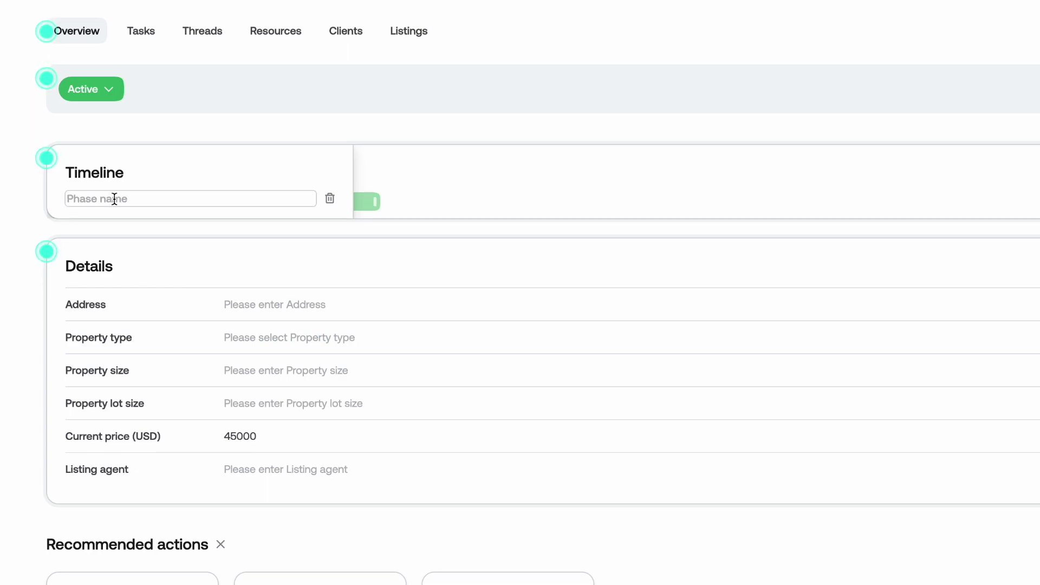
pyautogui.write('Buy')
pyautogui.hotkey('ctrl', 'a')
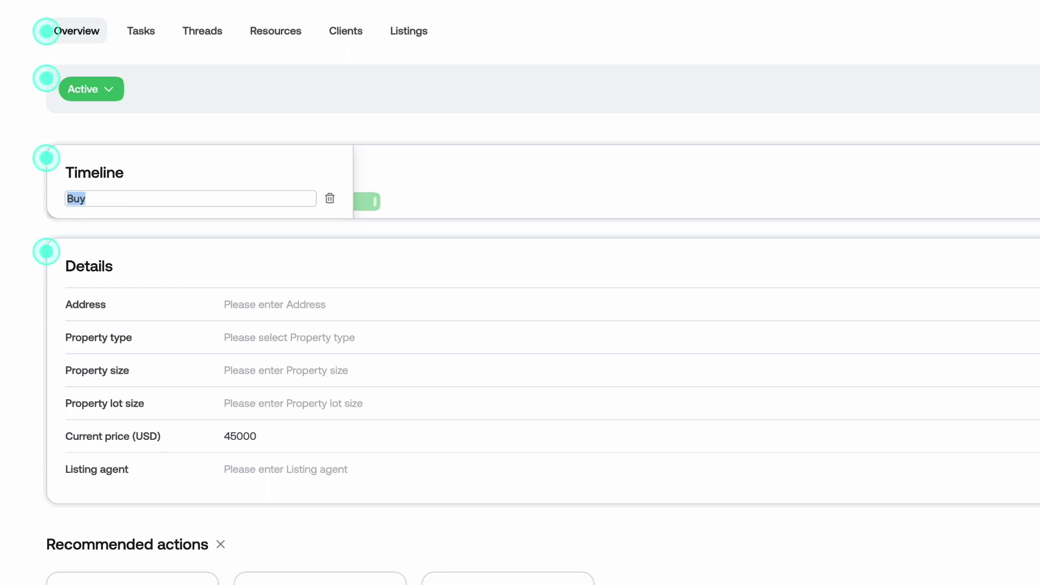
pyautogui.press('BackSpace')
pyautogui.write('View')
pyautogui.press('BackSpace')
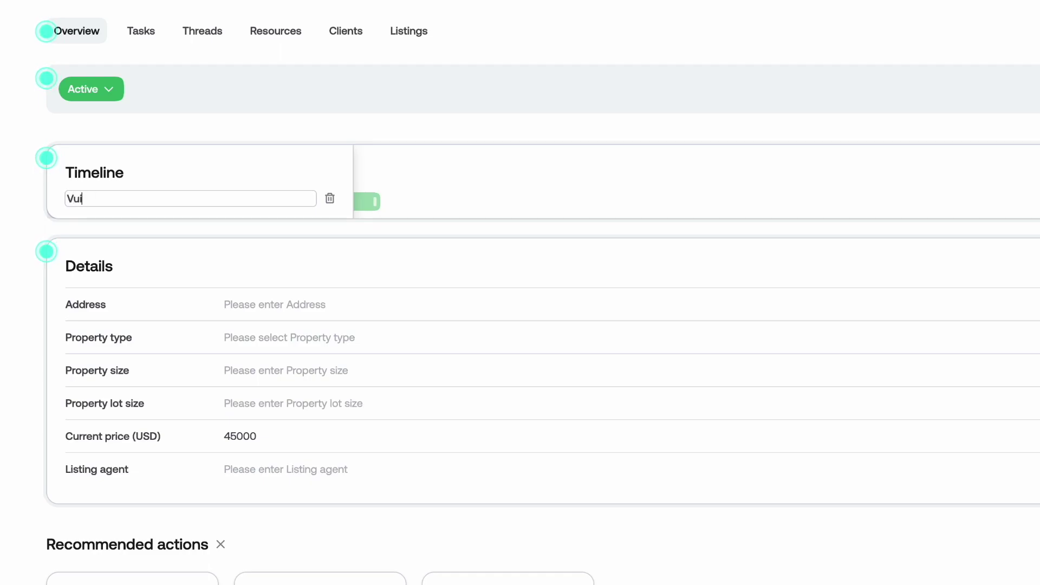
pyautogui.press('BackSpace')
pyautogui.write('ewings')
pyautogui.click(88, 227)
pyautogui.moveTo(375, 202); pyautogui.dragTo(522, 201)
# - Add a 'Locking In Phase' after Viewings and lengthen it to later dates
pyautogui.click(428, 217)
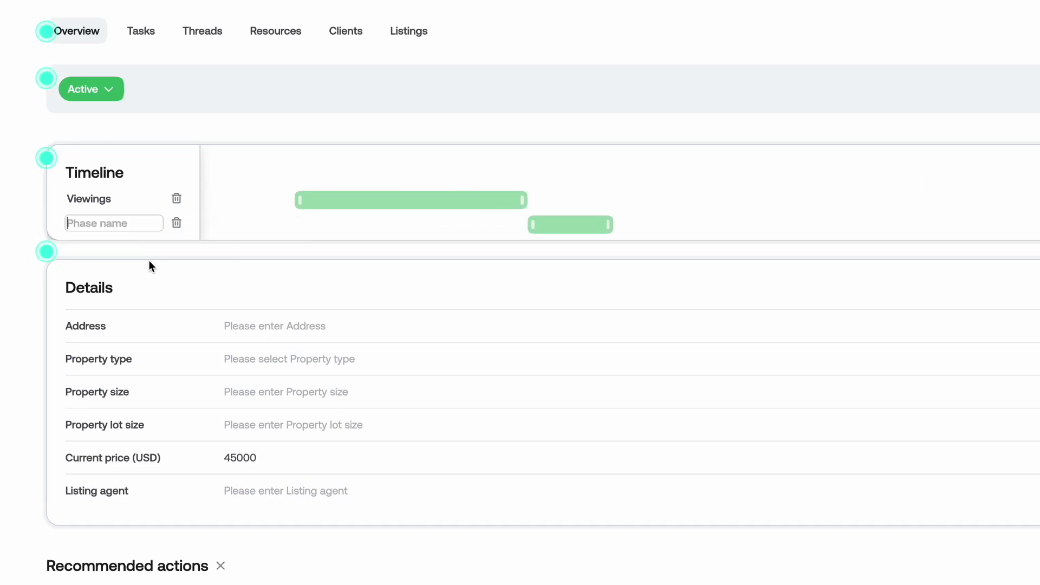
pyautogui.write('Locking In Phase')
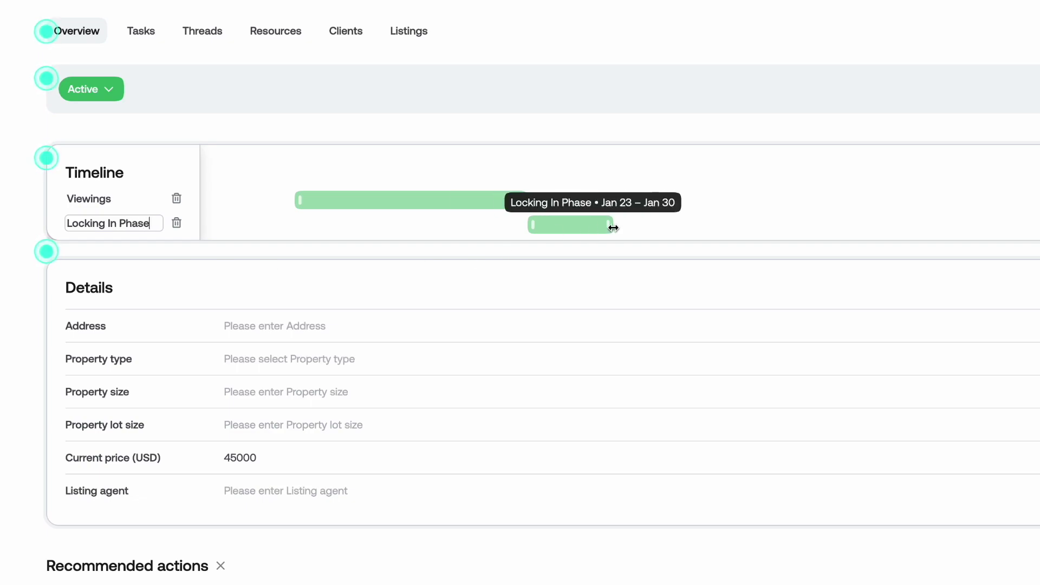
pyautogui.moveTo(608, 225); pyautogui.dragTo(781, 224)
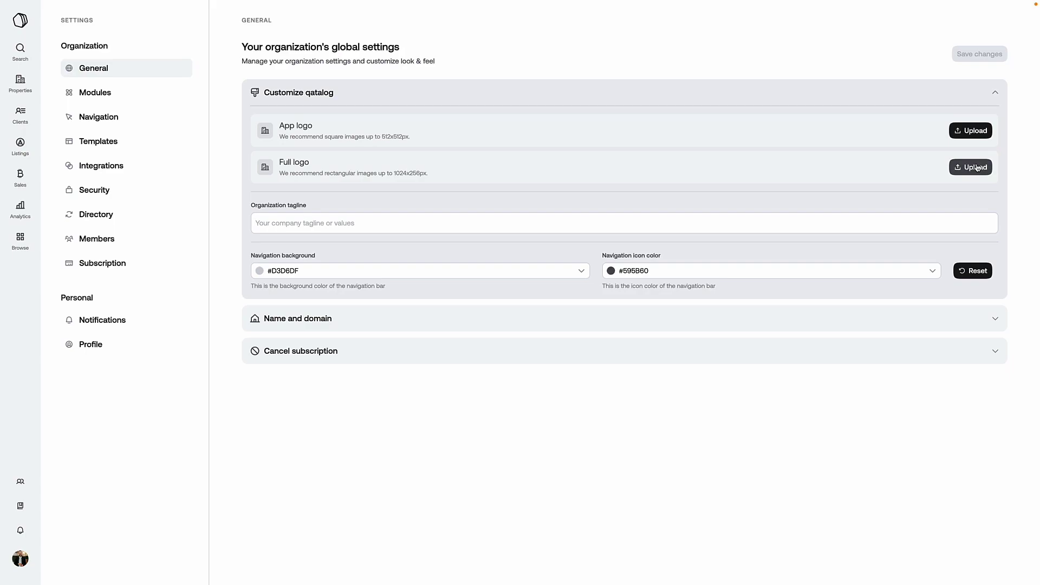
# - Save a green navigation background with light teal #AAF0E8 icons
pyautogui.click(308, 276)
pyautogui.click(386, 332)
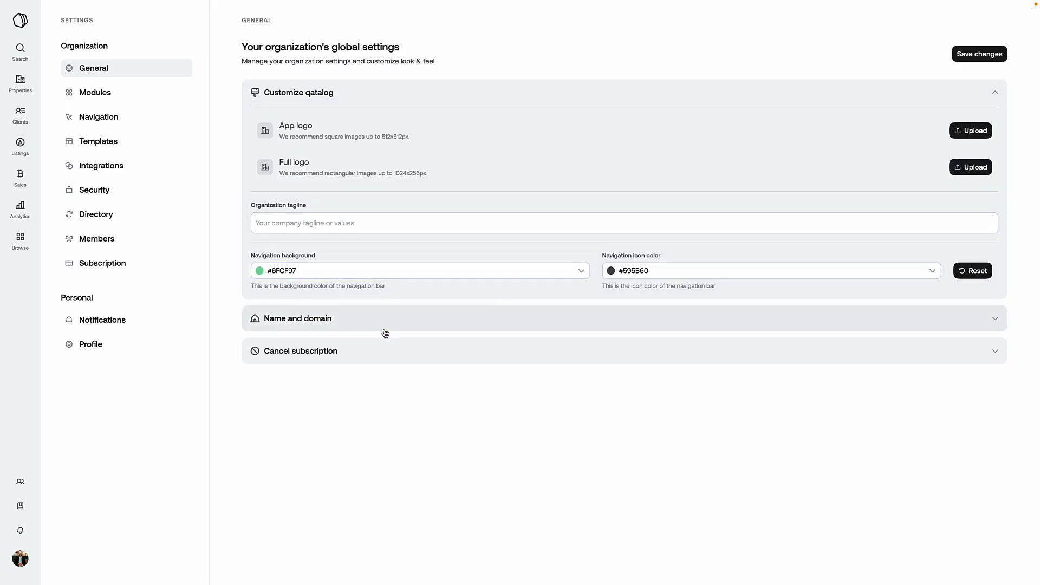
pyautogui.click(652, 271)
pyautogui.click(725, 329)
pyautogui.click(975, 54)
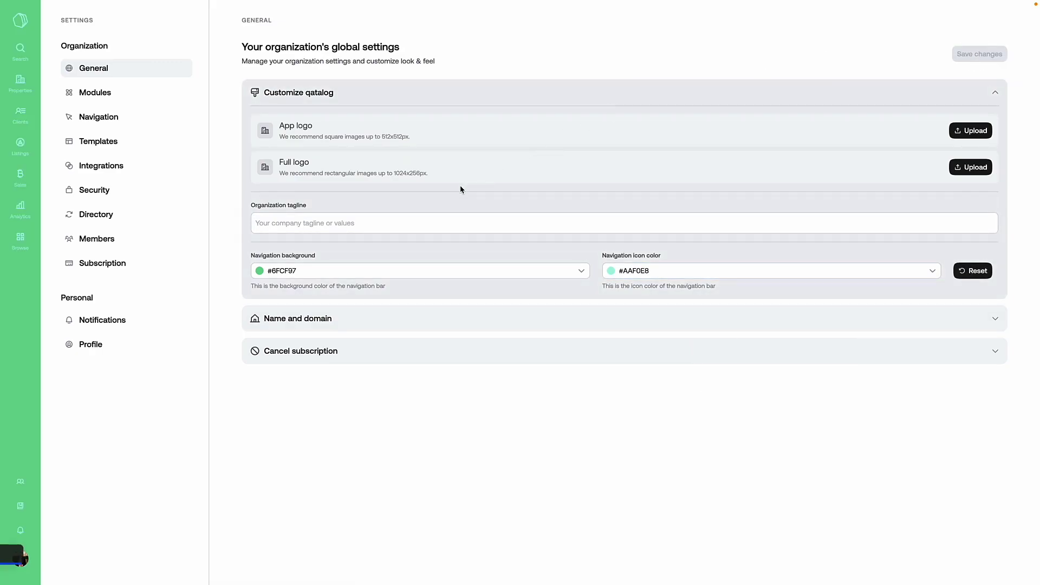
# - Change the navigation background to purple #8E76DC and save it
pyautogui.click(329, 269)
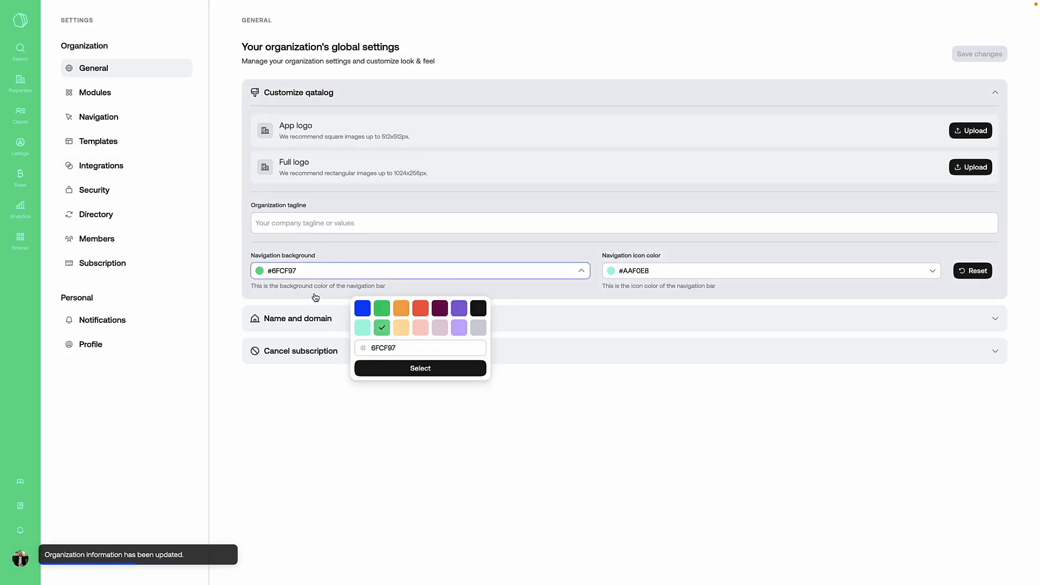
pyautogui.click(459, 309)
pyautogui.click(444, 366)
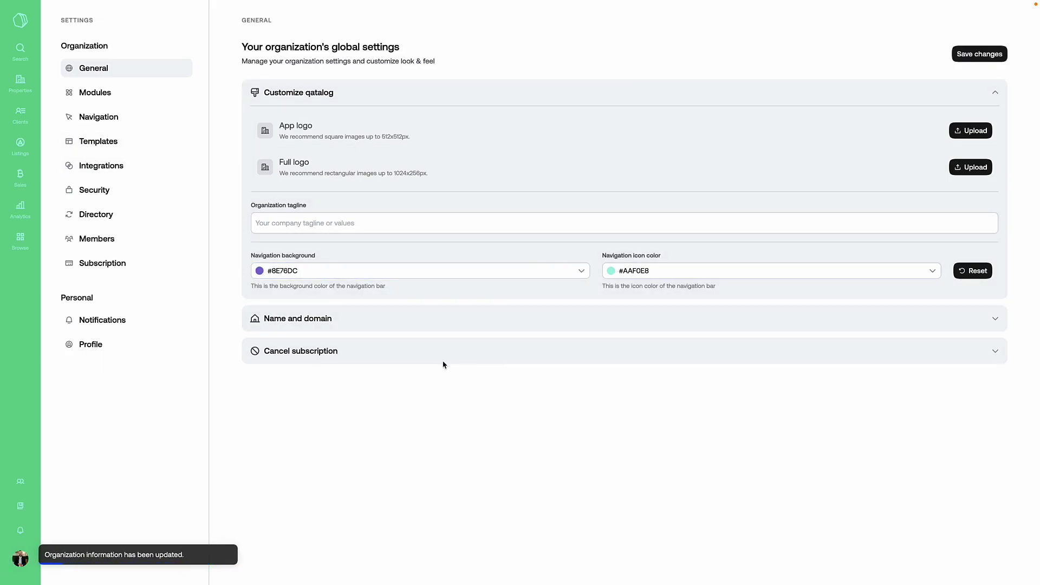
pyautogui.click(970, 53)
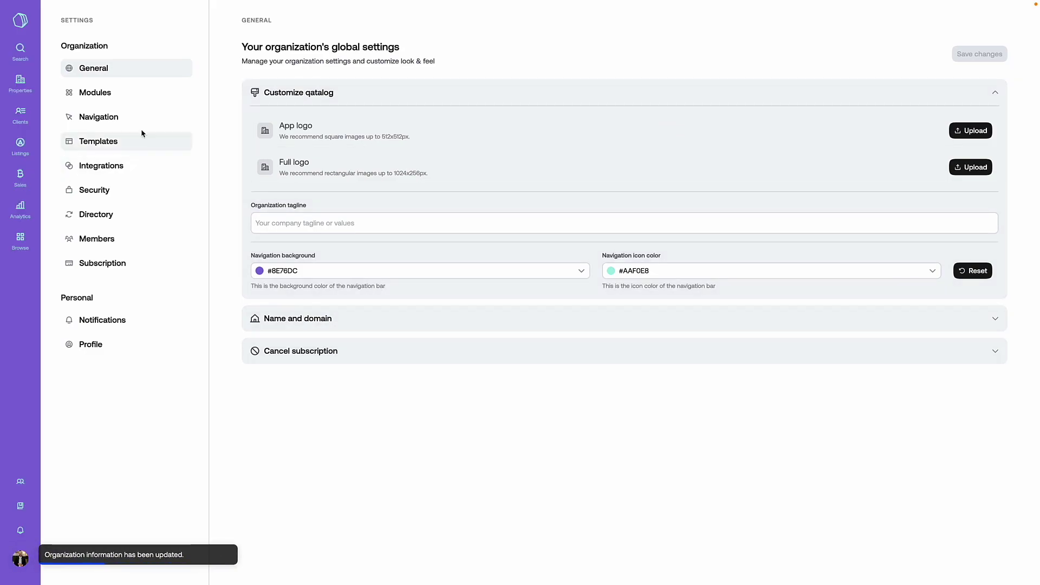
pyautogui.click(127, 117)
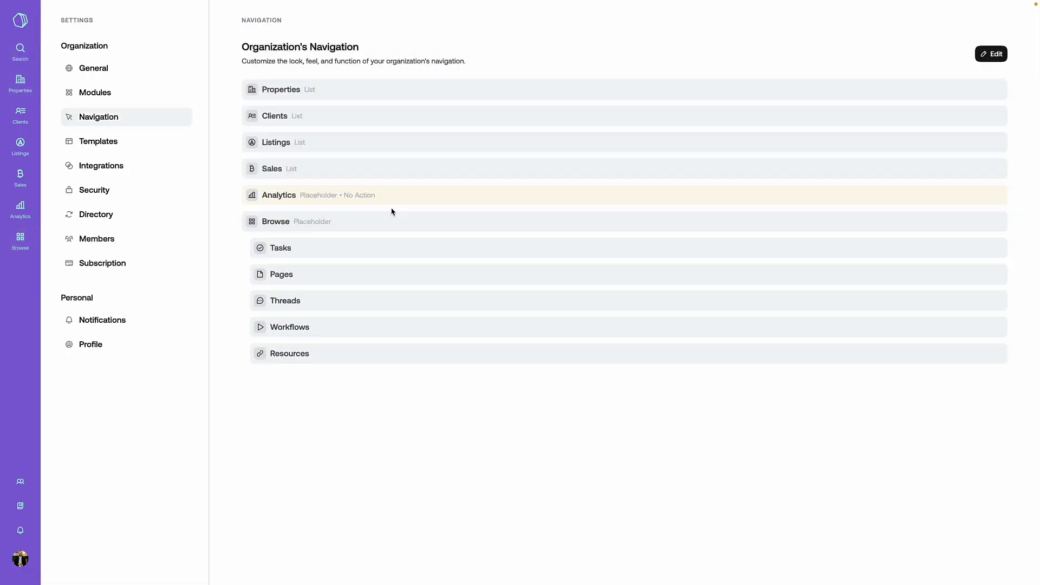
# - Look through the page and thread template settings without creating a template
pyautogui.click(141, 144)
pyautogui.click(656, 227)
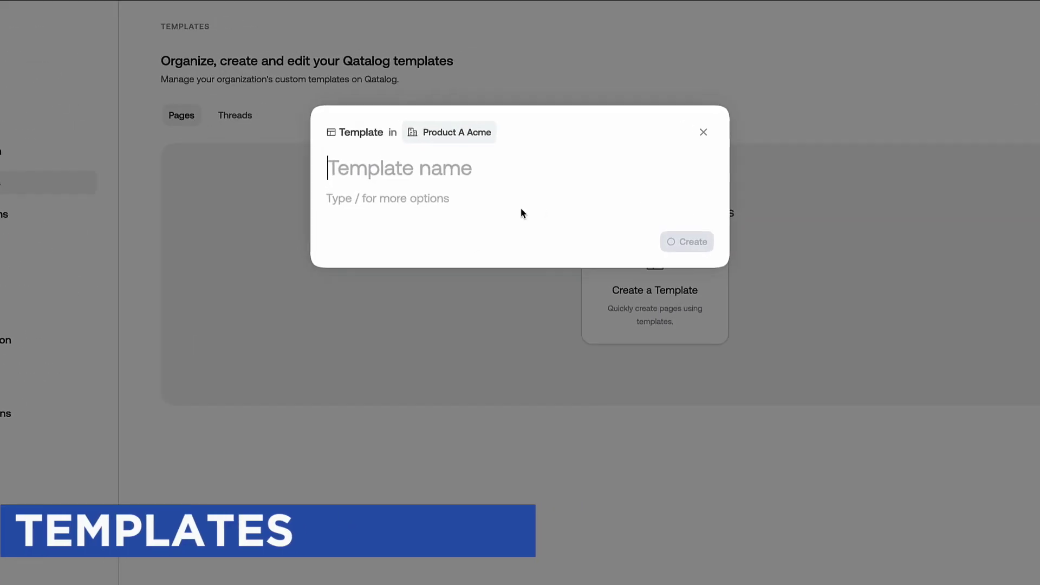
pyautogui.click(671, 103)
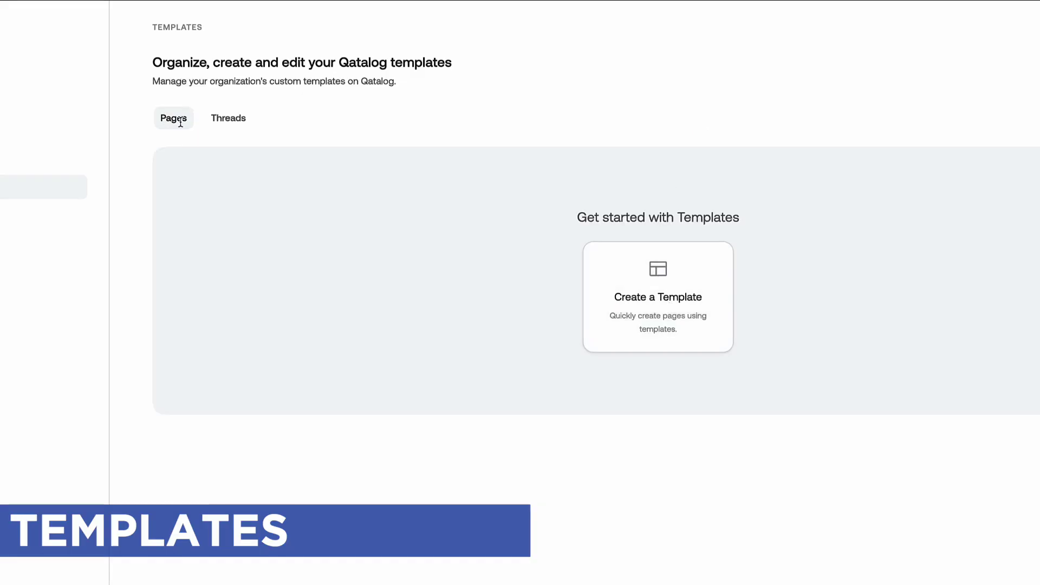
pyautogui.click(211, 119)
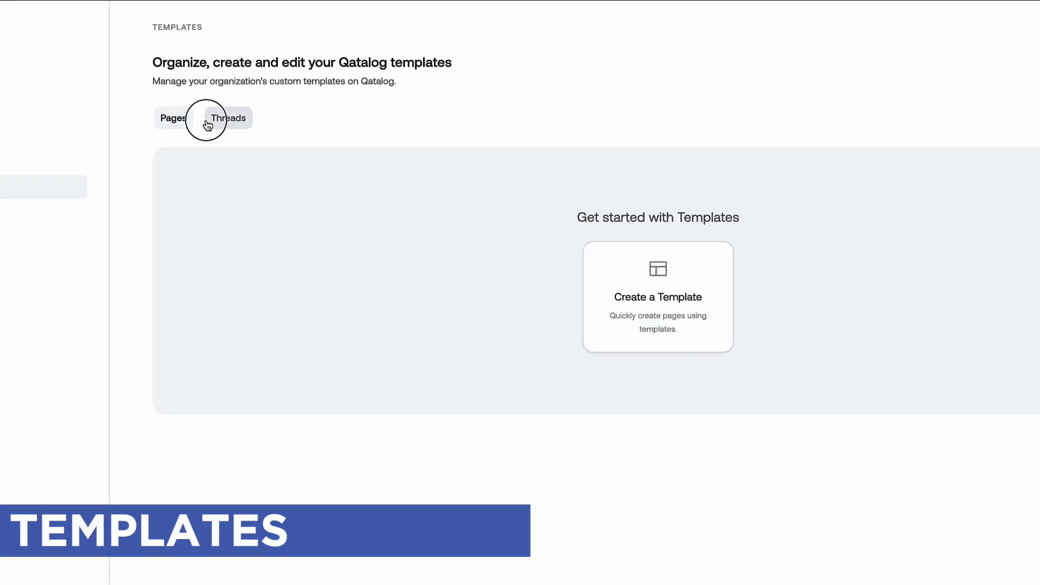
pyautogui.click(173, 118)
# - Connect Google Calendar under Integrations > Team chat & meetings, then return to the home page
pyautogui.click(128, 169)
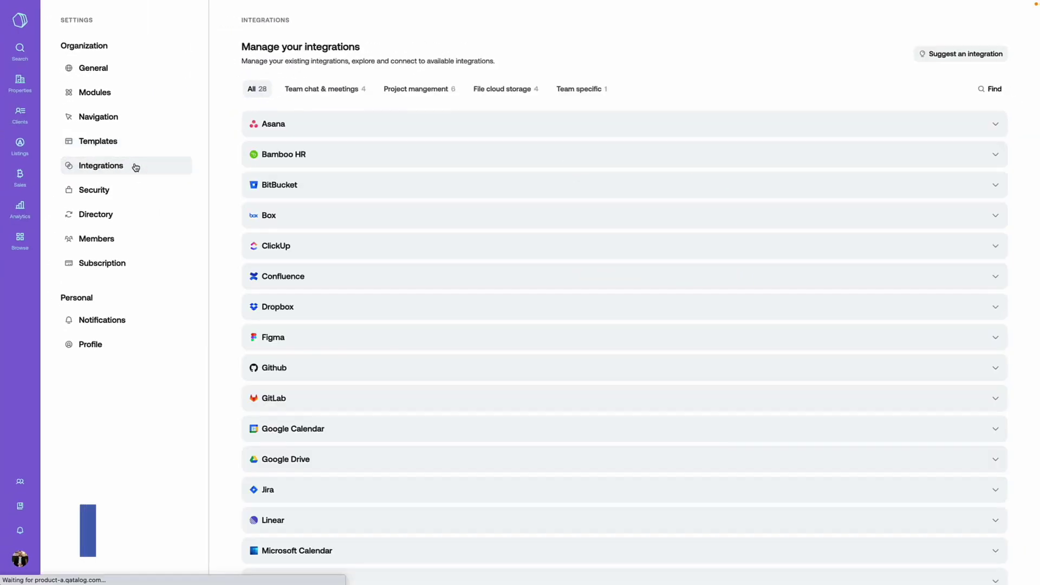
pyautogui.click(321, 91)
pyautogui.click(325, 126)
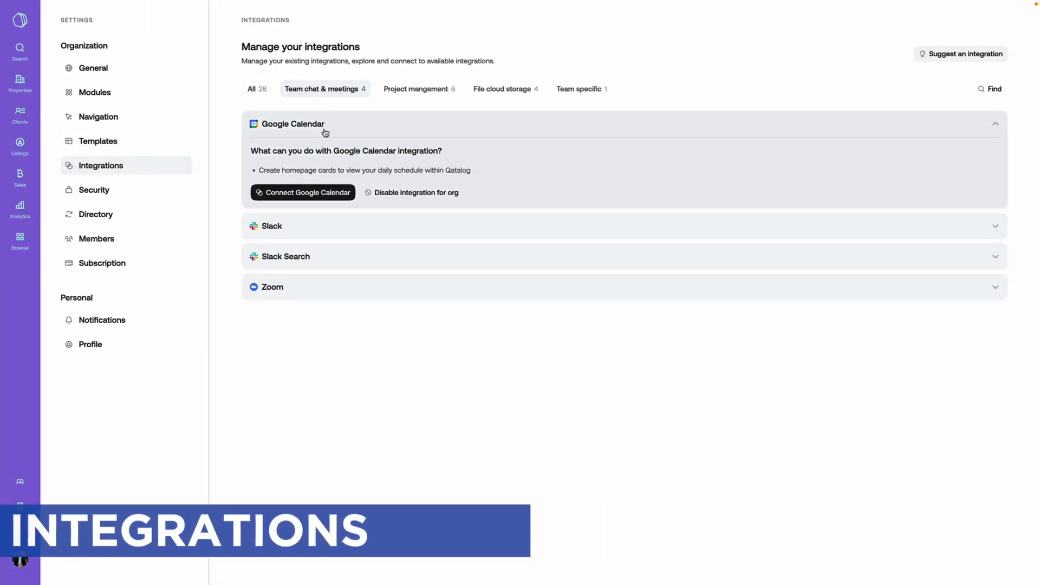
pyautogui.click(309, 194)
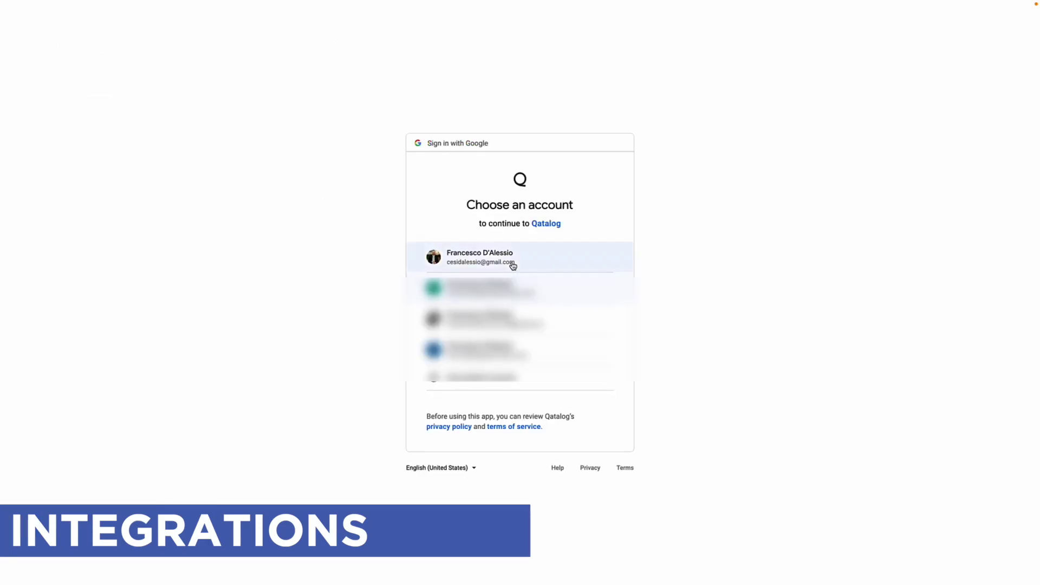
pyautogui.click(512, 287)
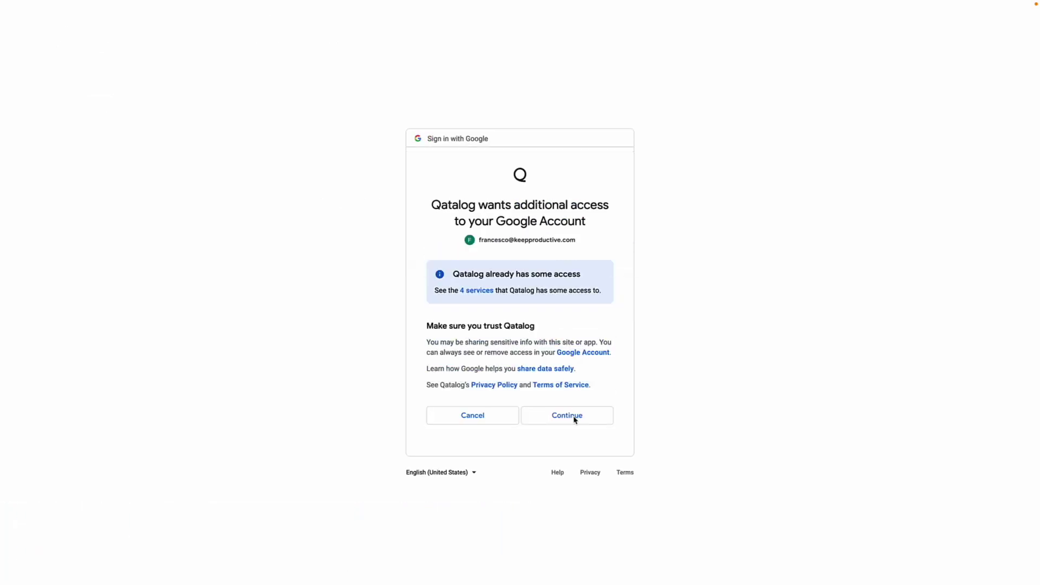
pyautogui.click(567, 415)
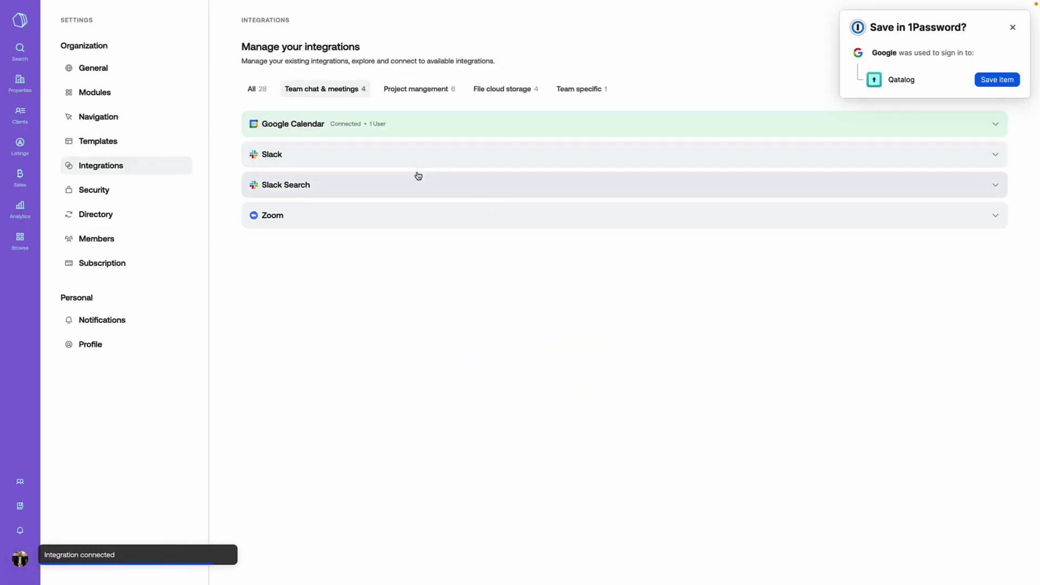
pyautogui.click(20, 50)
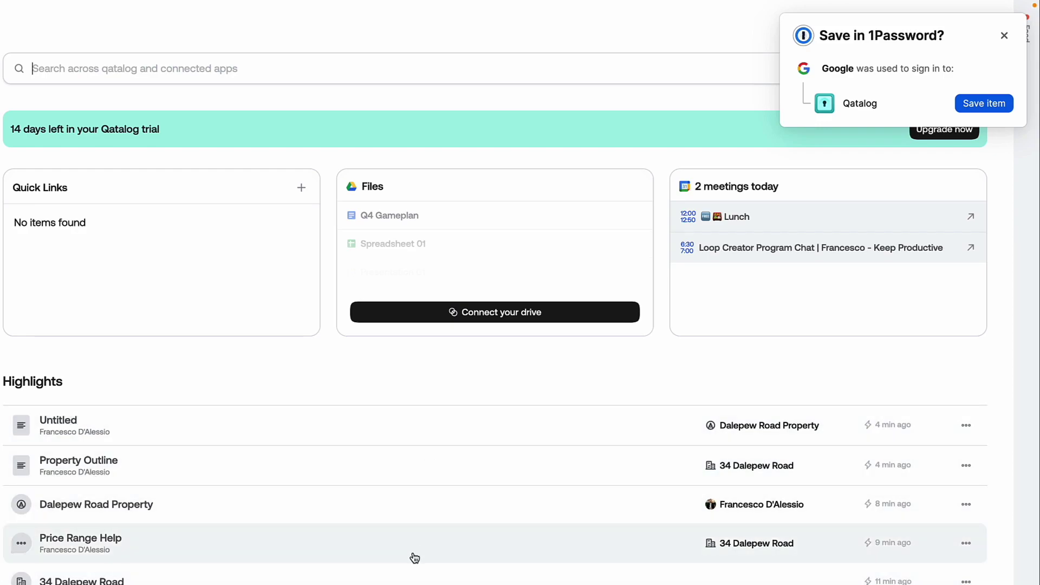
# - Browse the Directory, Members, Subscription and Profile settings, ending on the organization's General settings
pyautogui.click(1005, 36)
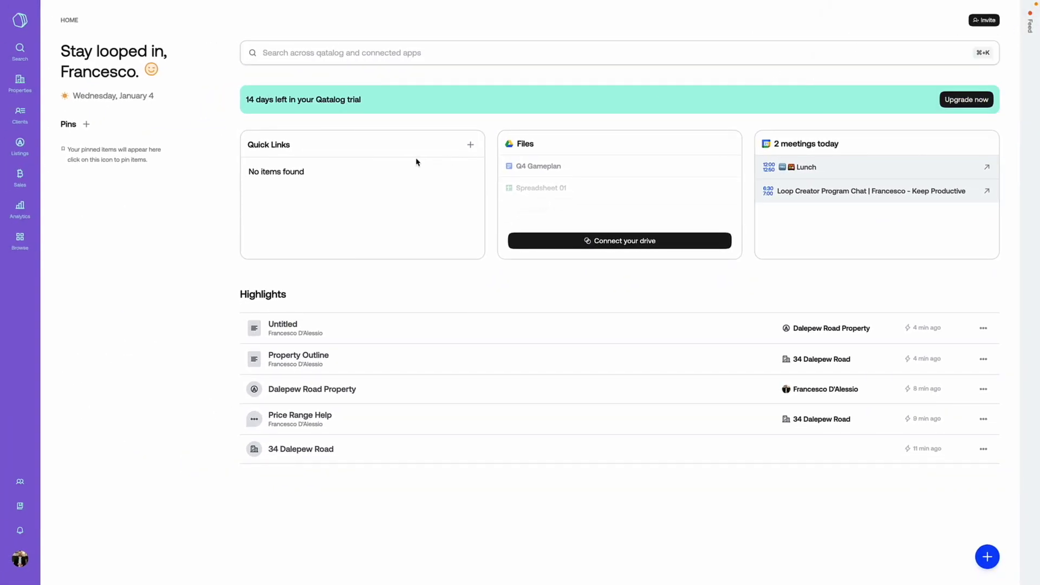
pyautogui.click(20, 558)
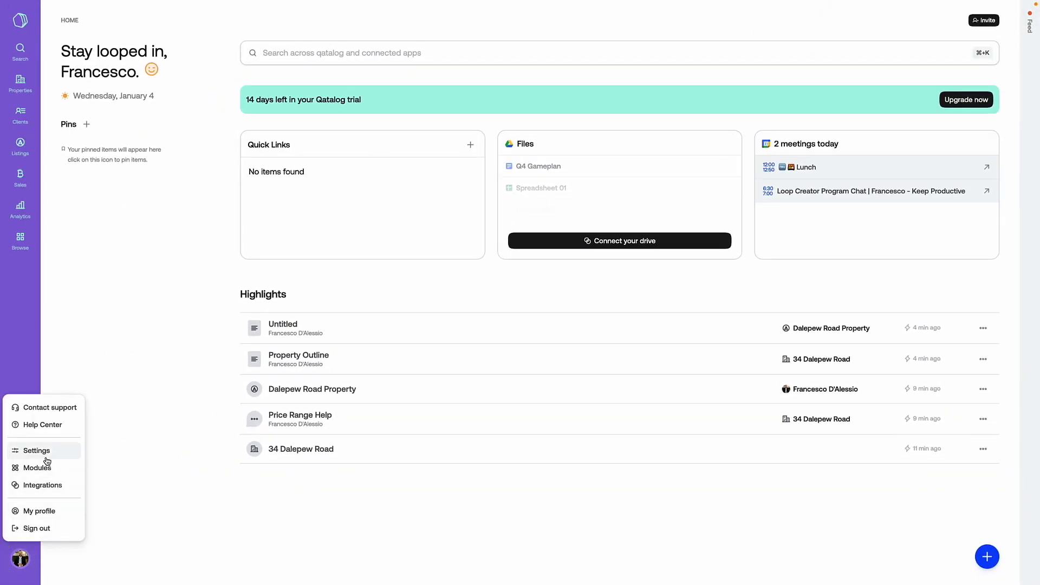
pyautogui.click(45, 455)
pyautogui.click(110, 213)
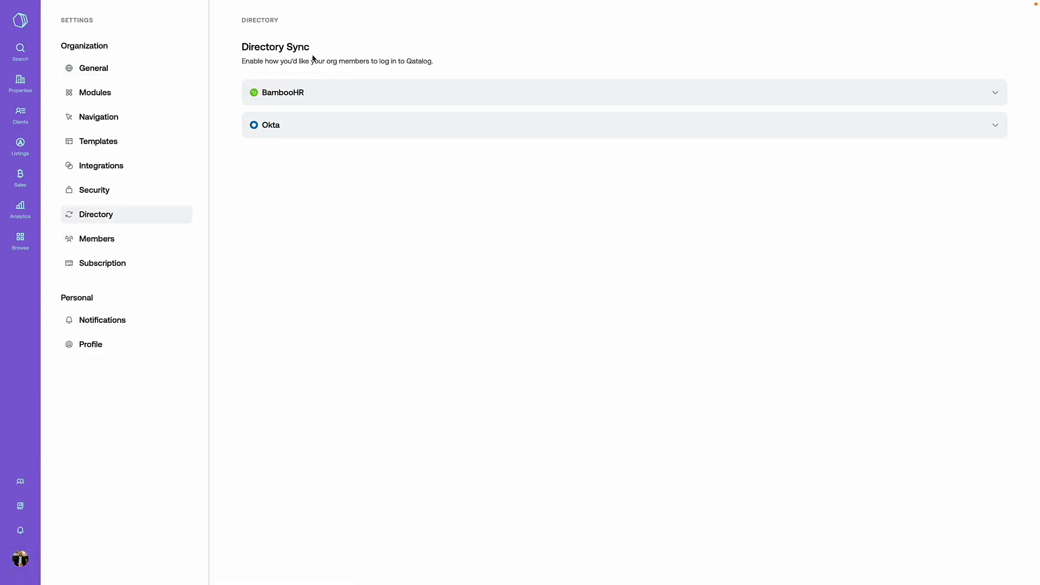
pyautogui.click(128, 247)
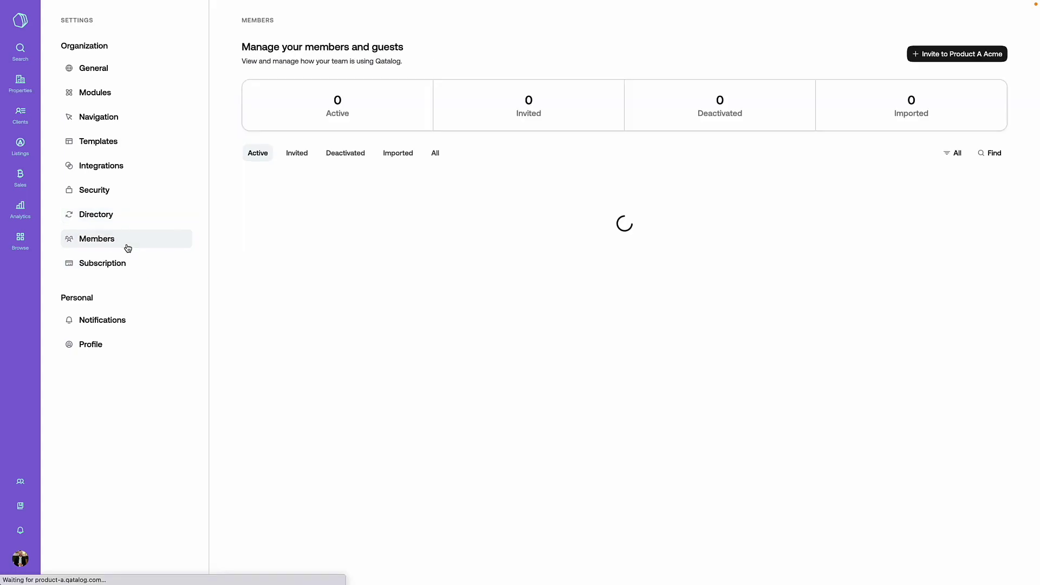
pyautogui.click(132, 262)
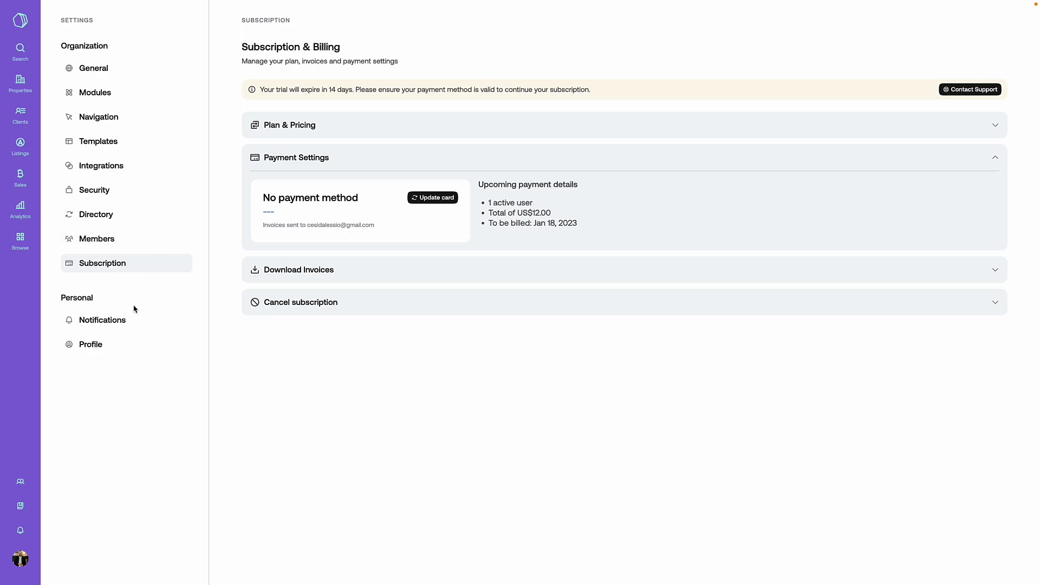
pyautogui.click(109, 344)
pyautogui.click(298, 100)
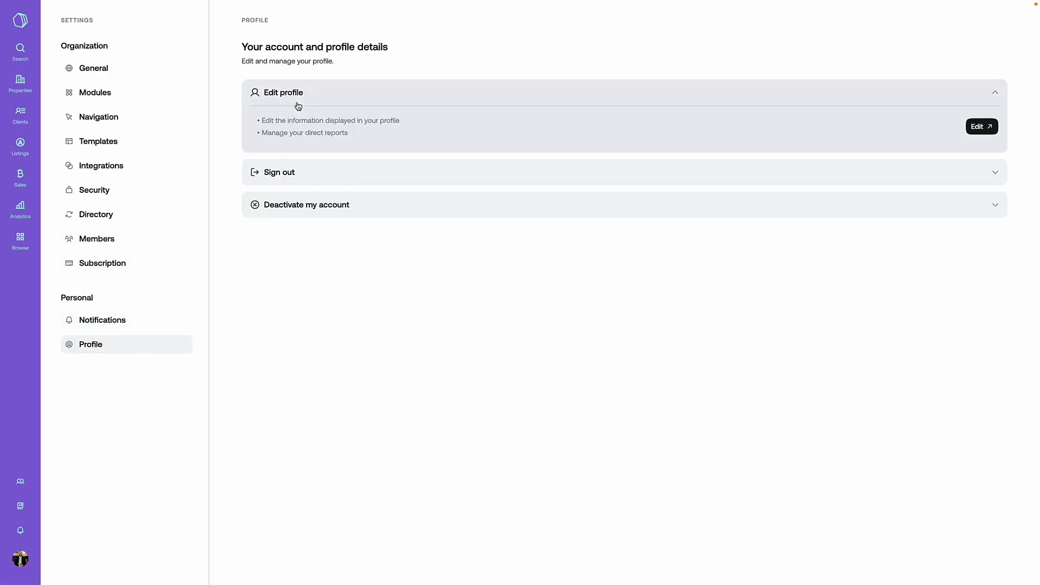
pyautogui.click(81, 67)
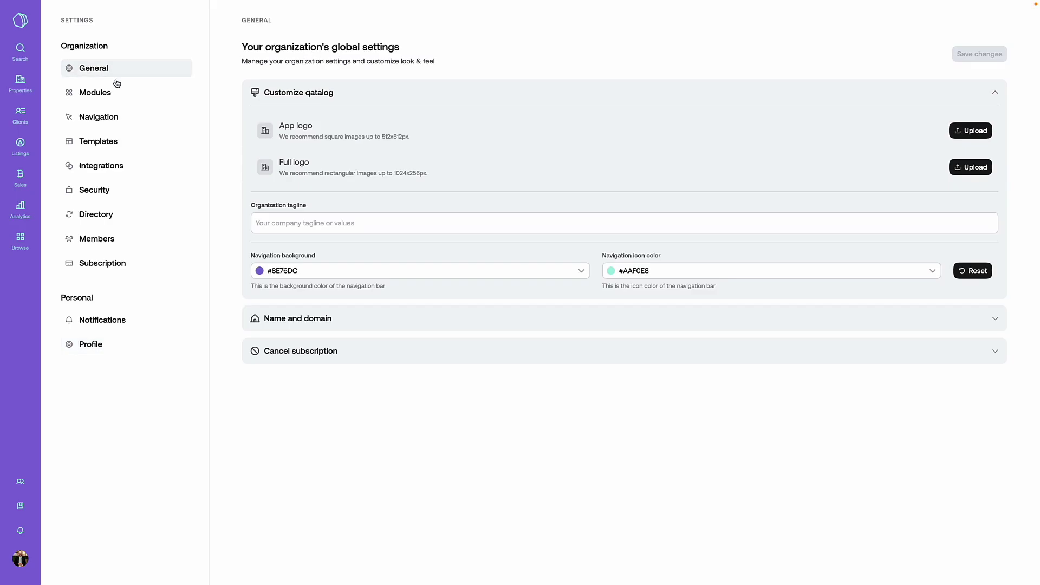
# - From Home, add a pin by searching 'dae' and selecting the Property Outline page
pyautogui.click(20, 21)
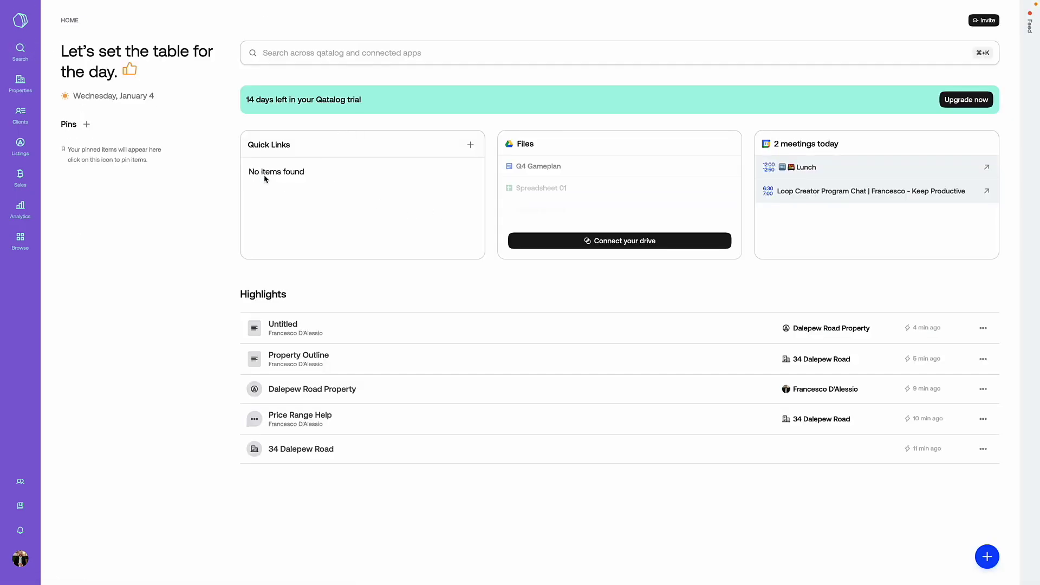
pyautogui.click(88, 126)
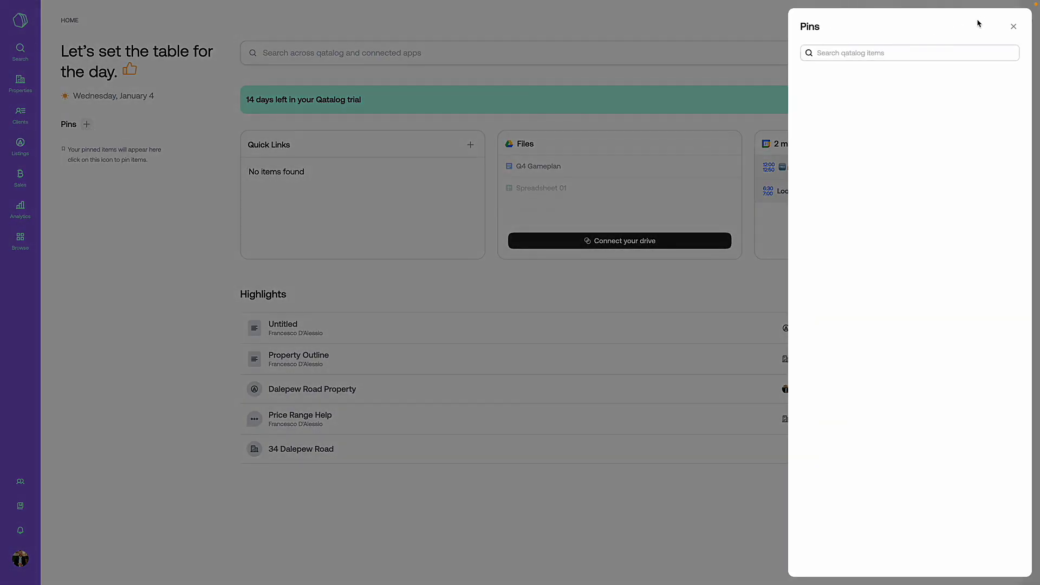
pyautogui.click(914, 55)
pyautogui.write('d')
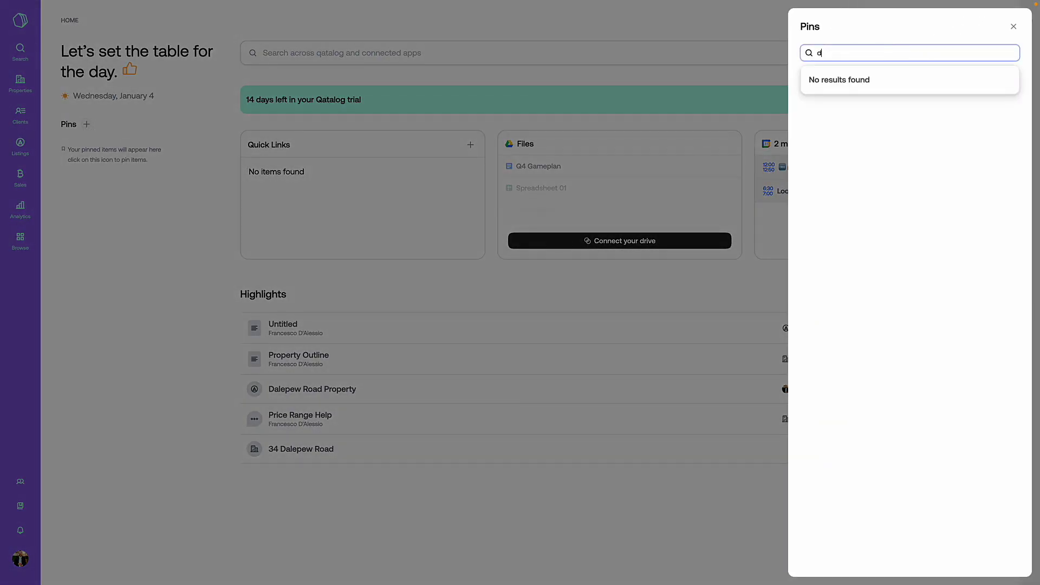
pyautogui.write('ae')
pyautogui.press('Return')
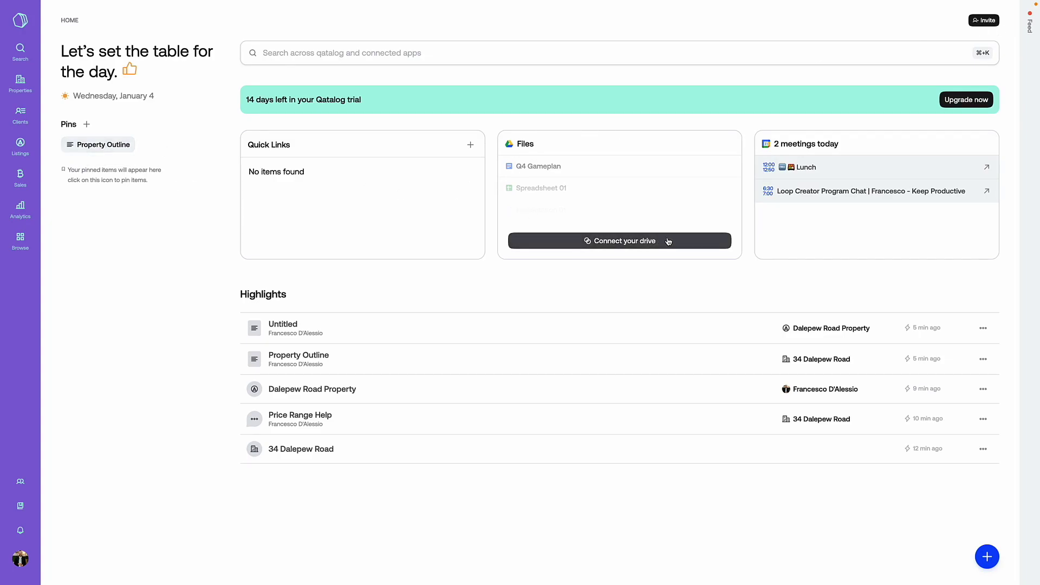
pyautogui.click(20, 84)
pyautogui.click(267, 142)
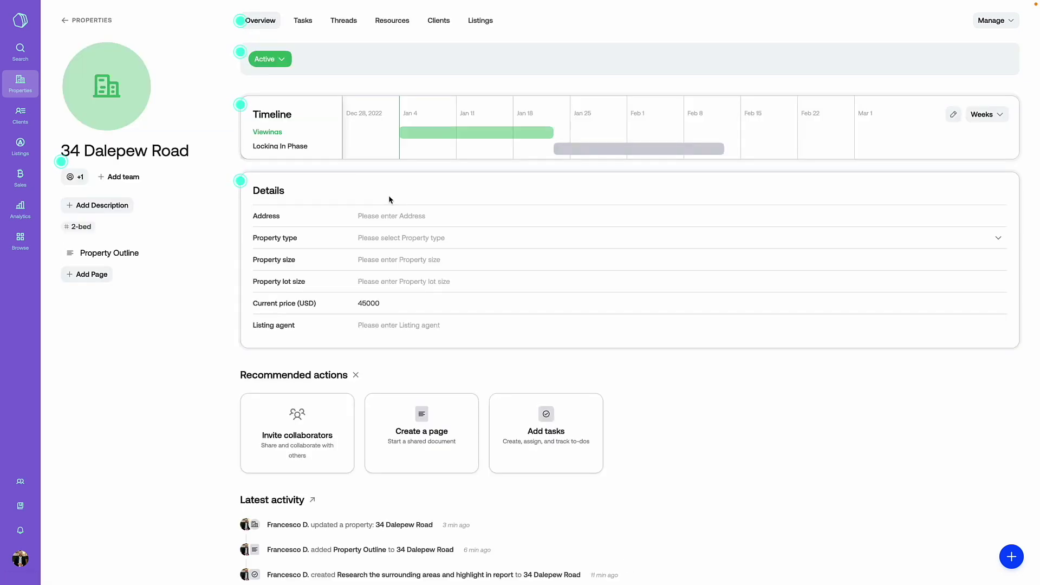
pyautogui.scroll(-2, 346, 318)
pyautogui.scroll(3, 347, 320)
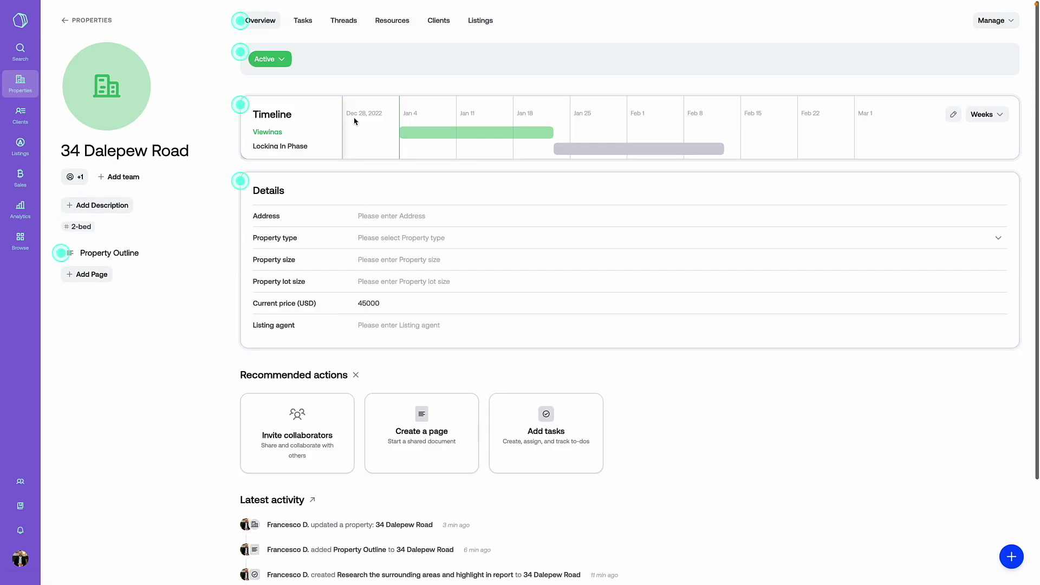
# - Review the property's Tasks, Threads, Resources, Clients and Listings tabs, ending back on Tasks
pyautogui.click(303, 21)
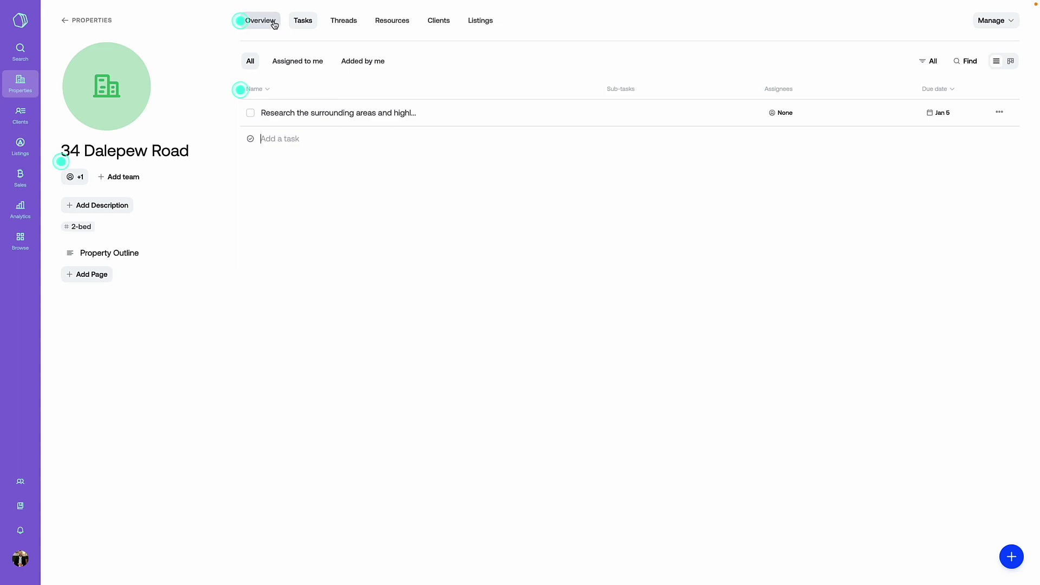
pyautogui.click(331, 19)
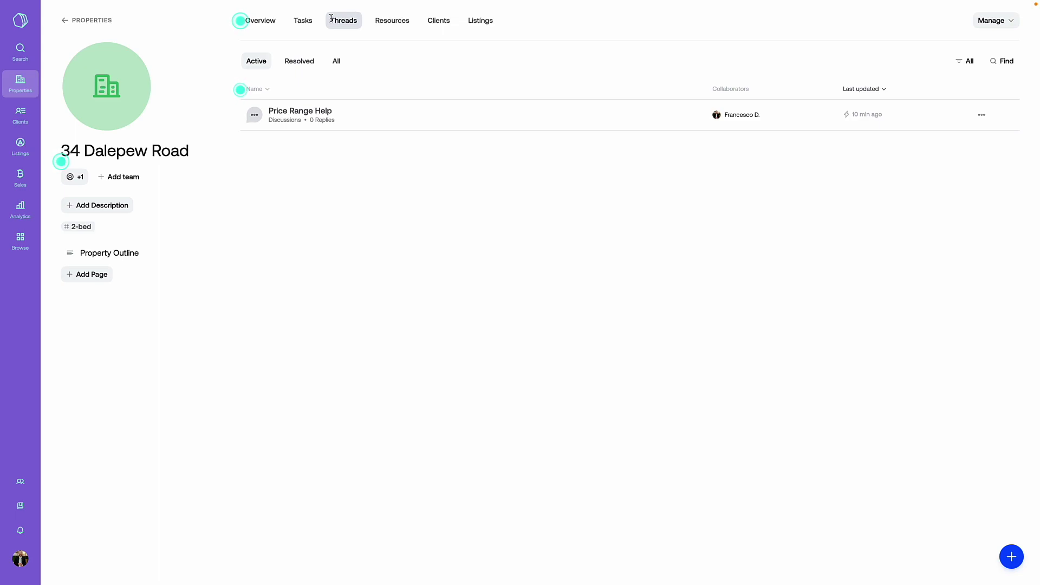
pyautogui.click(392, 21)
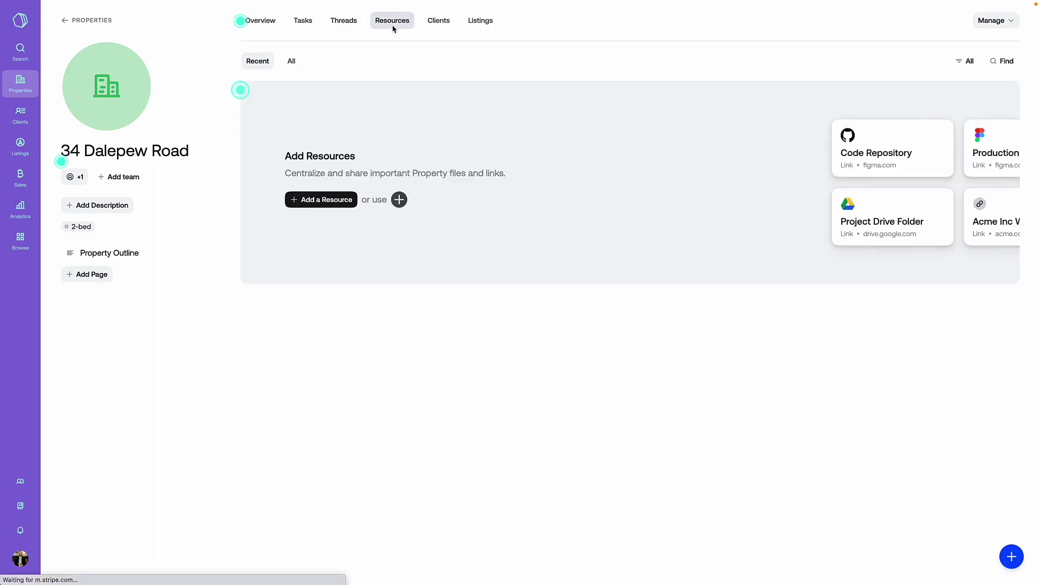
pyautogui.click(442, 24)
pyautogui.click(474, 26)
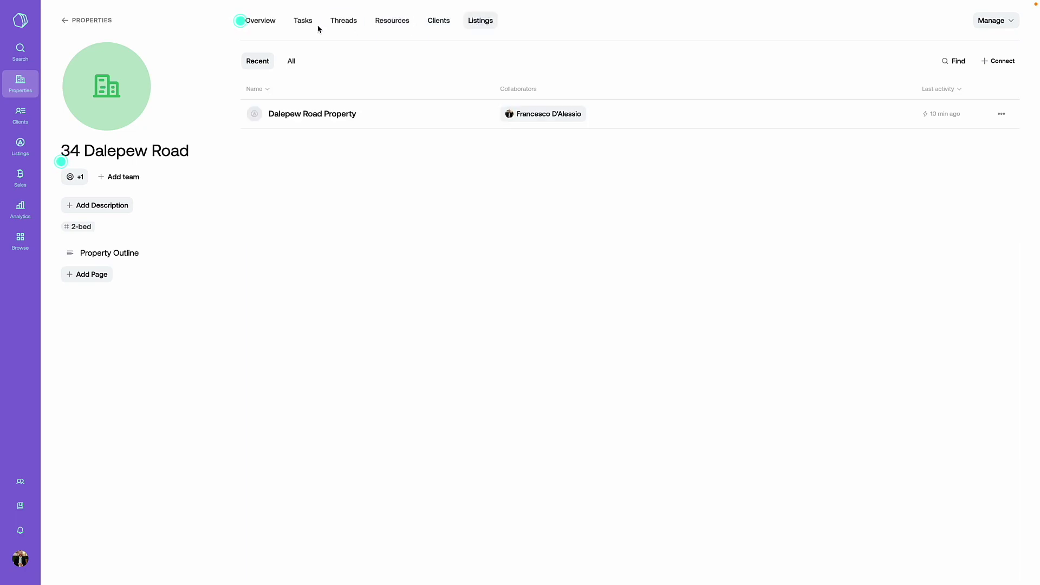
pyautogui.click(316, 25)
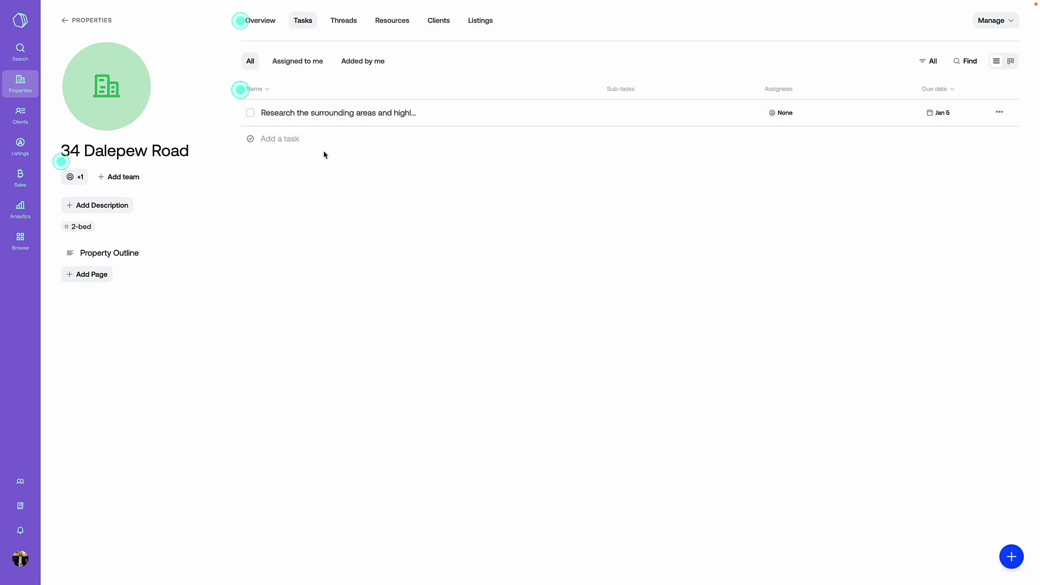
# - Glance at the browse panel of item types, then return to the property's Overview
pyautogui.click(20, 211)
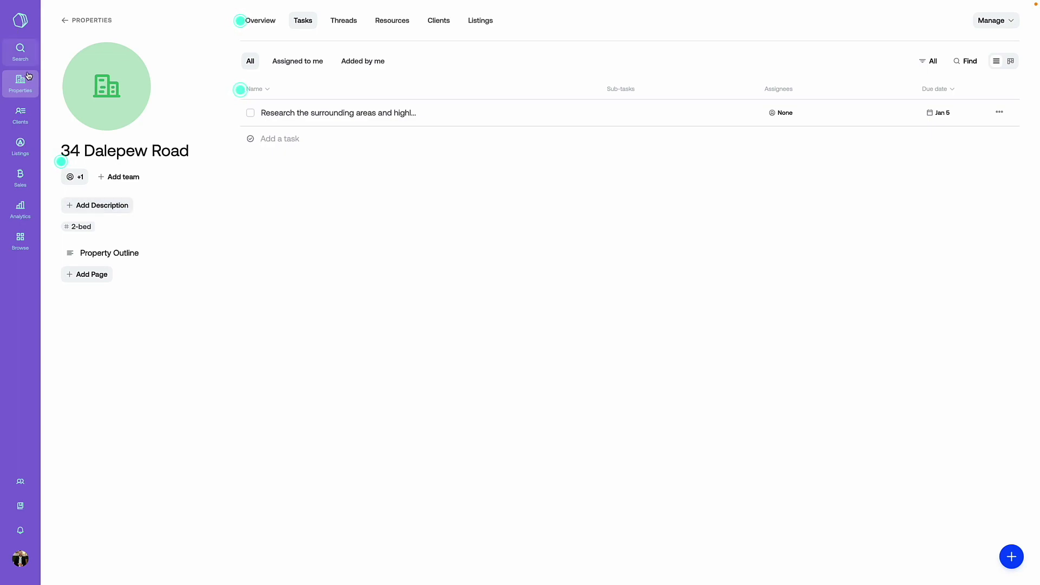
pyautogui.click(20, 241)
pyautogui.click(292, 237)
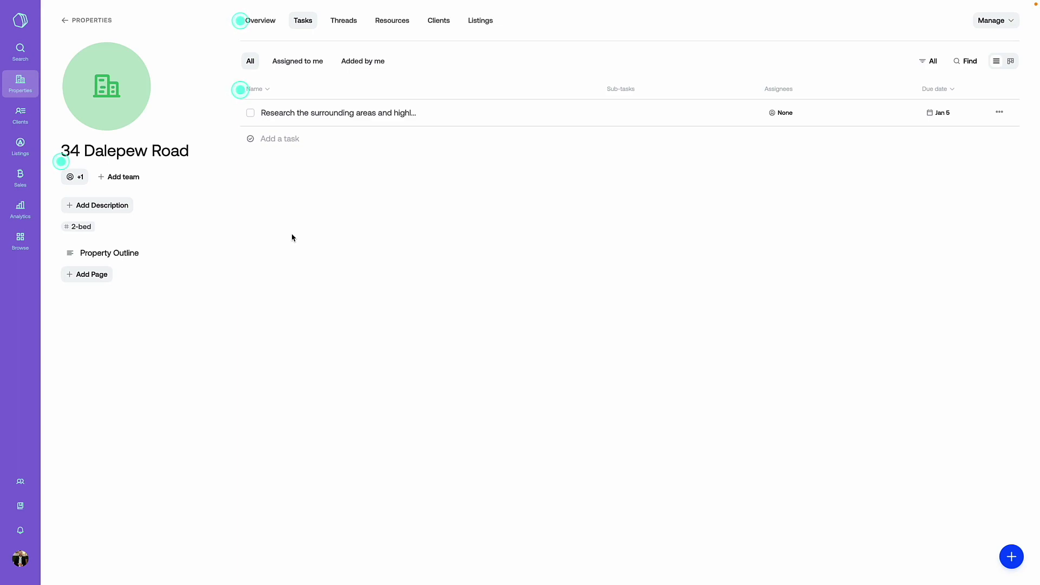
pyautogui.click(274, 26)
pyautogui.scroll(-3, 512, 210)
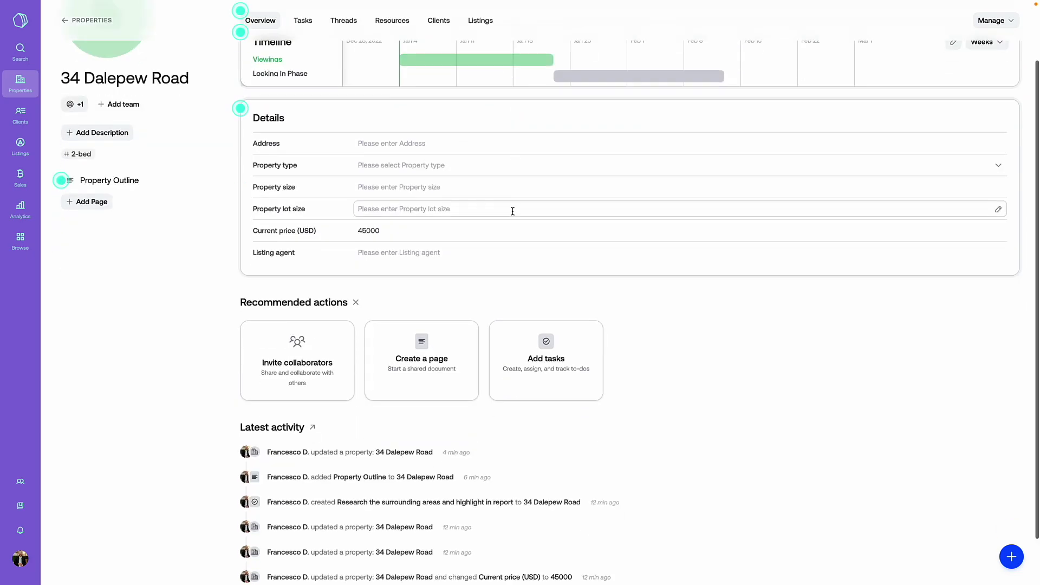
pyautogui.scroll(3, 513, 211)
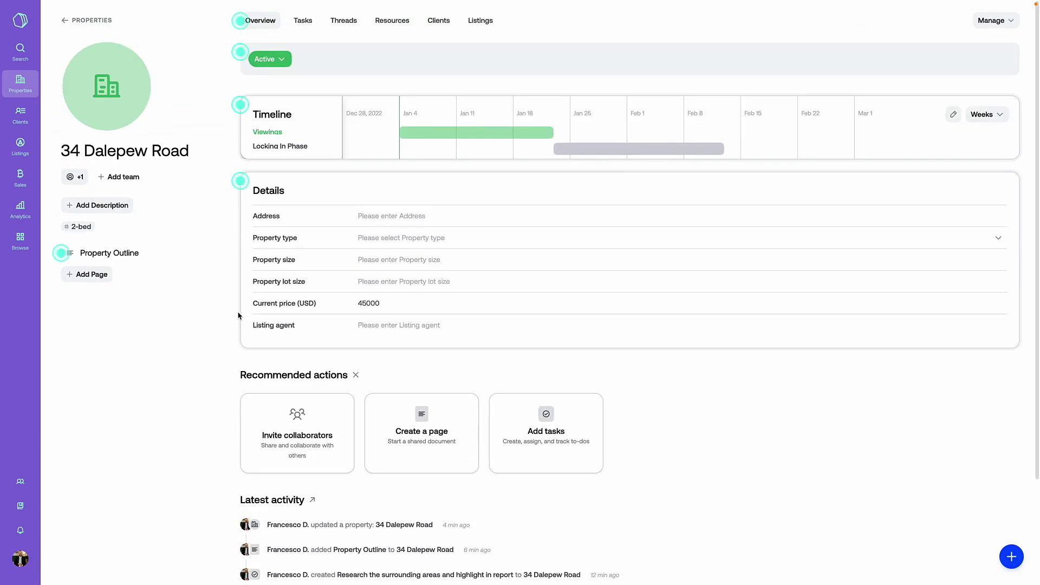
pyautogui.click(154, 256)
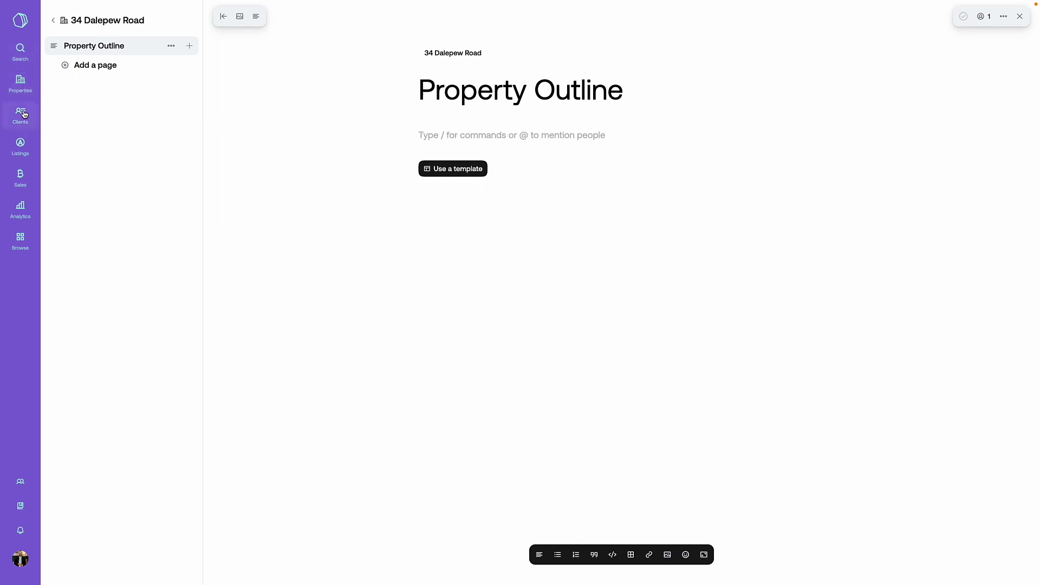
pyautogui.click(23, 91)
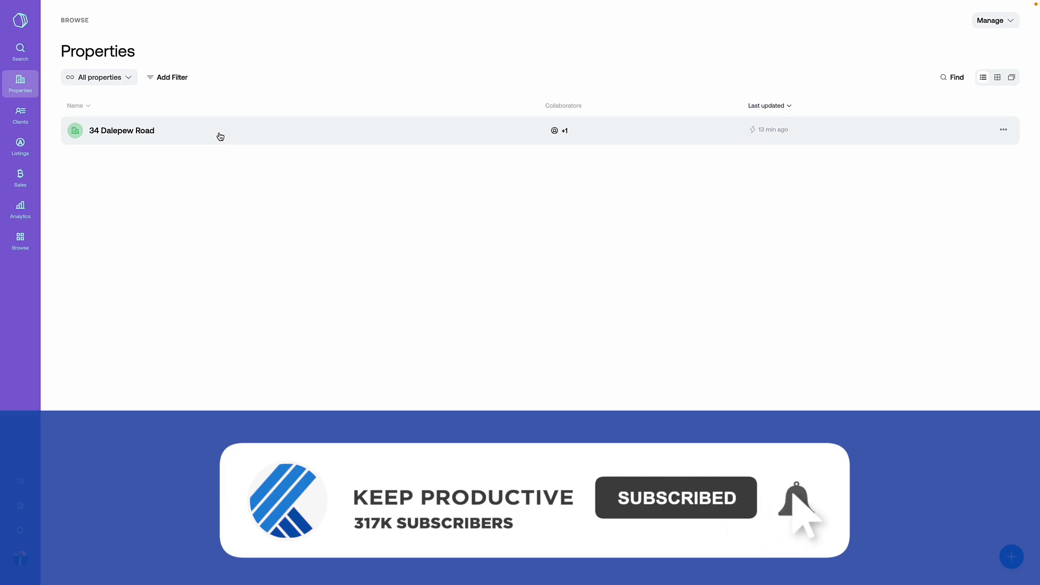
pyautogui.click(220, 136)
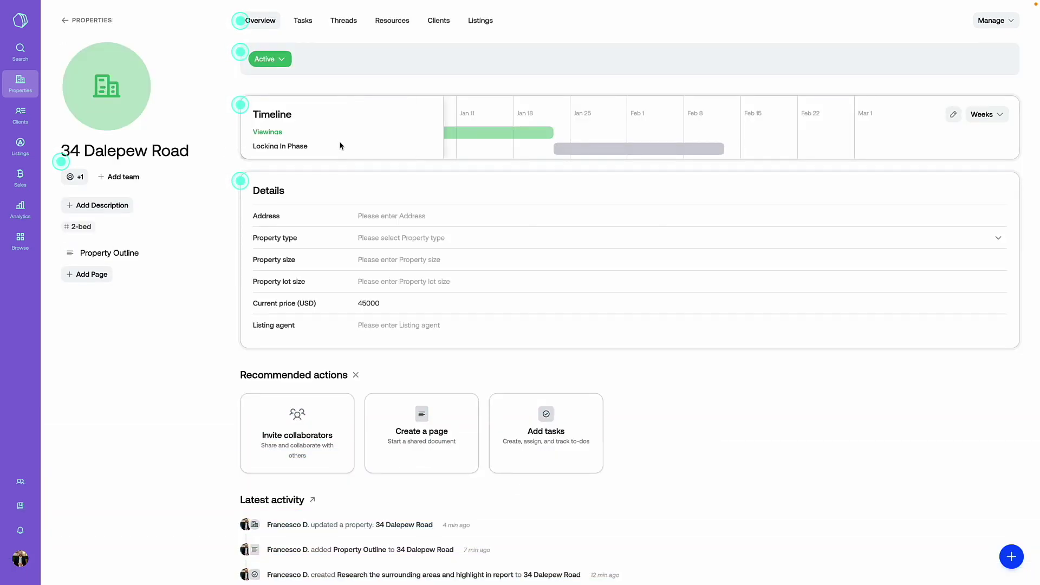
pyautogui.moveTo(502, 133)
pyautogui.moveTo(584, 147)
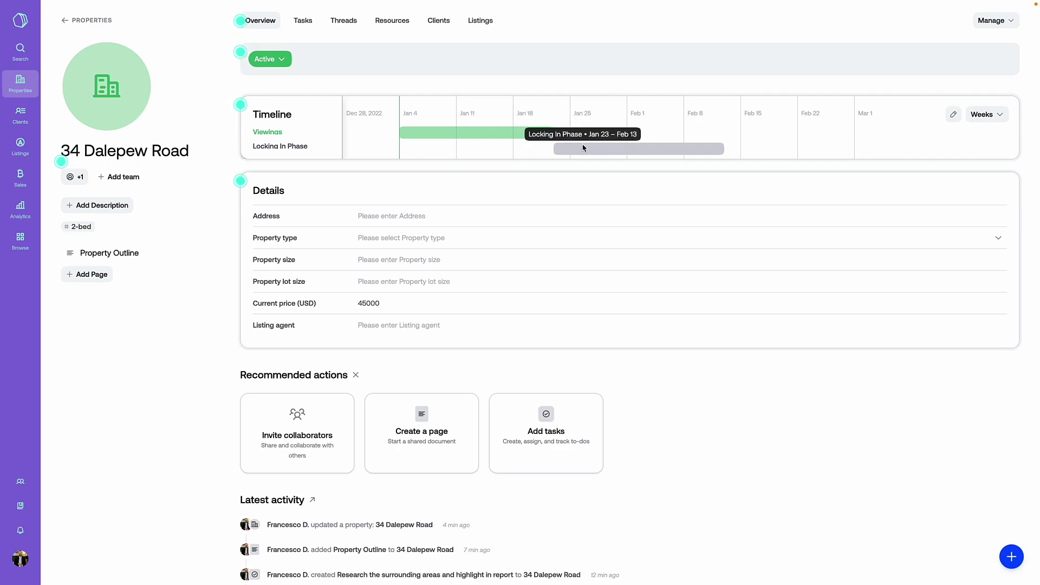